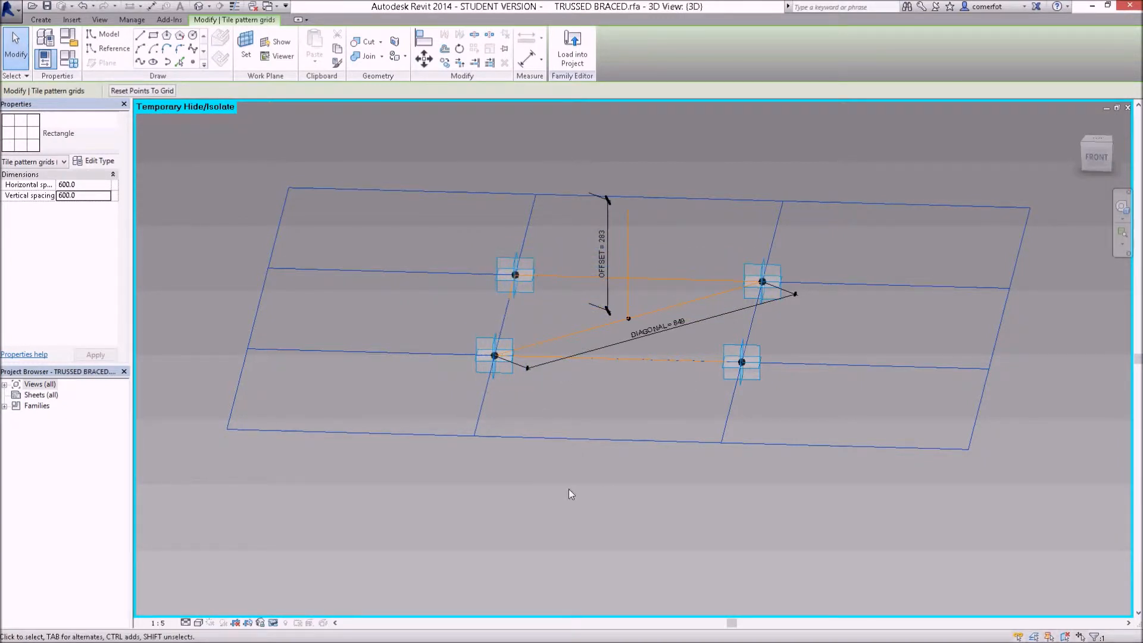
- Place a reference point on the reference line between the two left grid points, slightly off its midpoint
shift+middle_drag(569, 491, 653, 514)
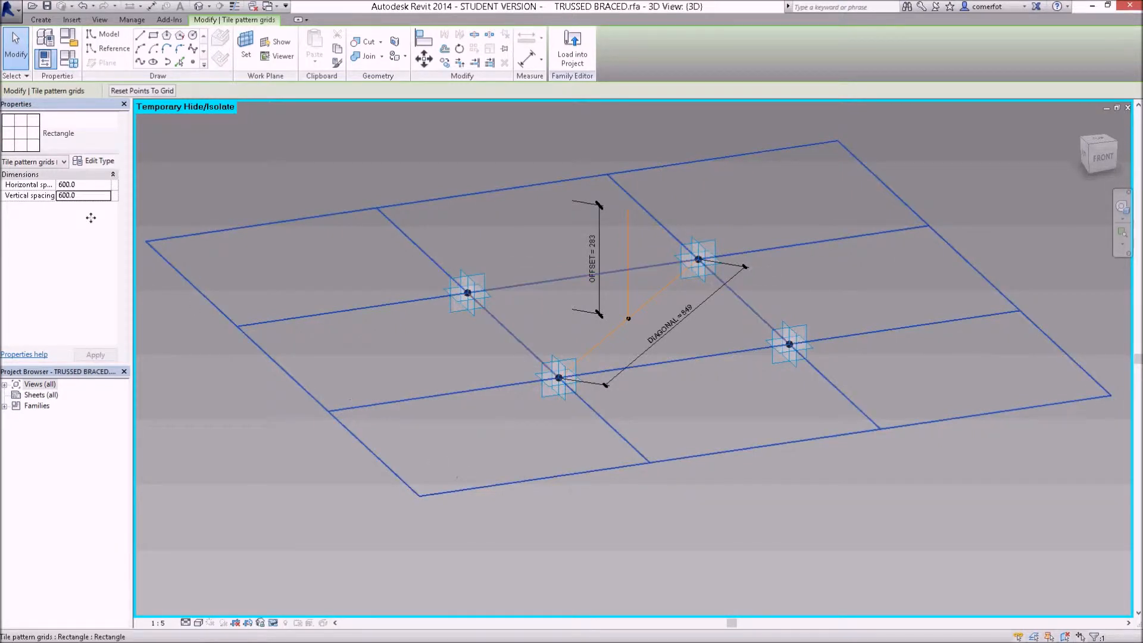
click(194, 62)
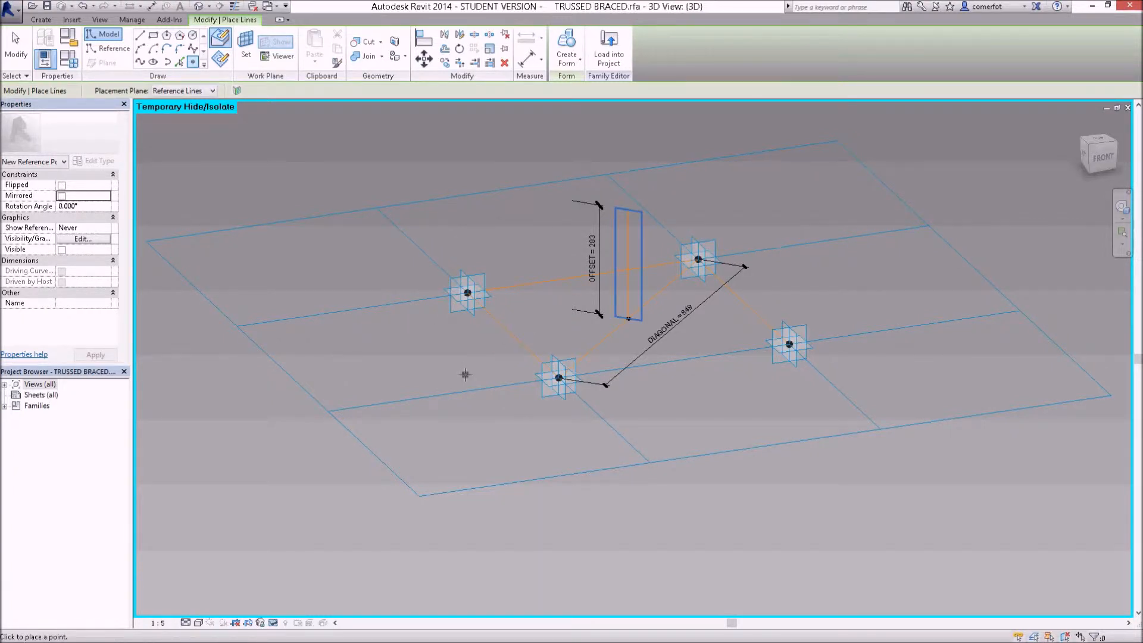
scroll(465, 369, up, 2)
scroll(465, 369, down, 1)
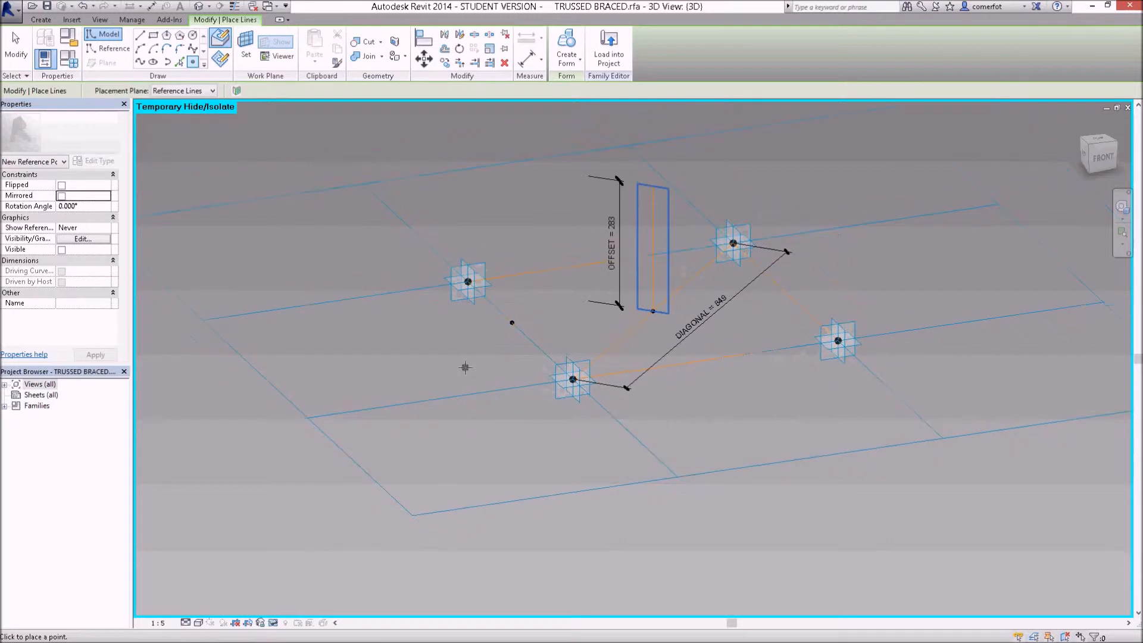
key(Escape)
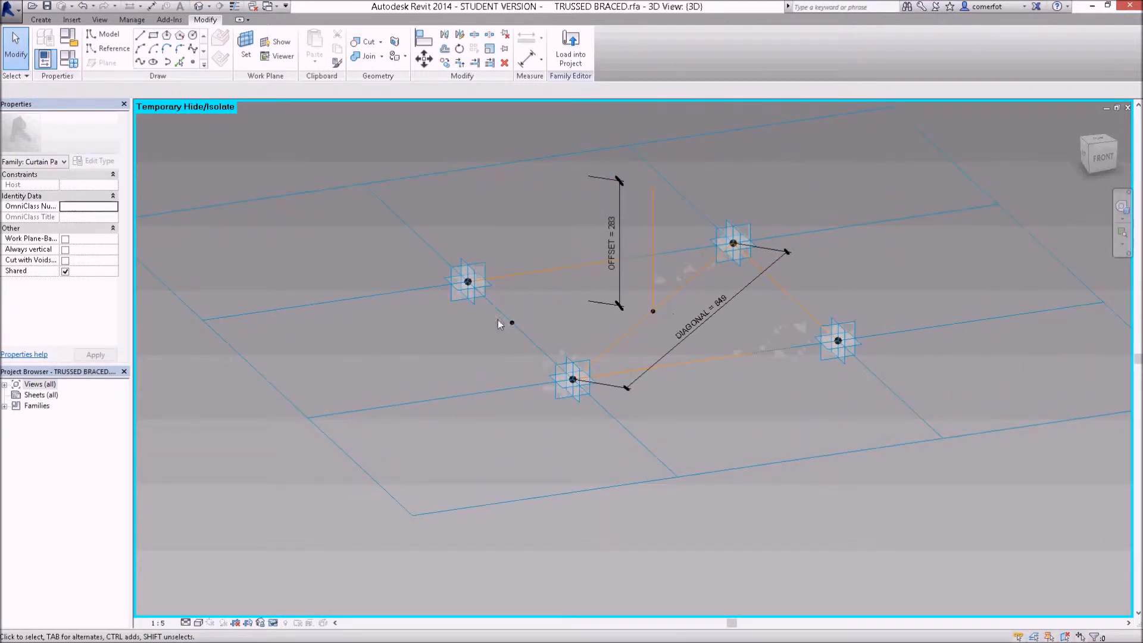
- Draw a model-line circle of radius 32.5 centred on the new reference point, in the point's own work plane
key(Tab)
click(512, 324)
mouse_move(491, 389)
shift+middle_down()
mouse_move(592, 421)
mouse_move(462, 401)
mouse_move(469, 407)
shift+middle_up()
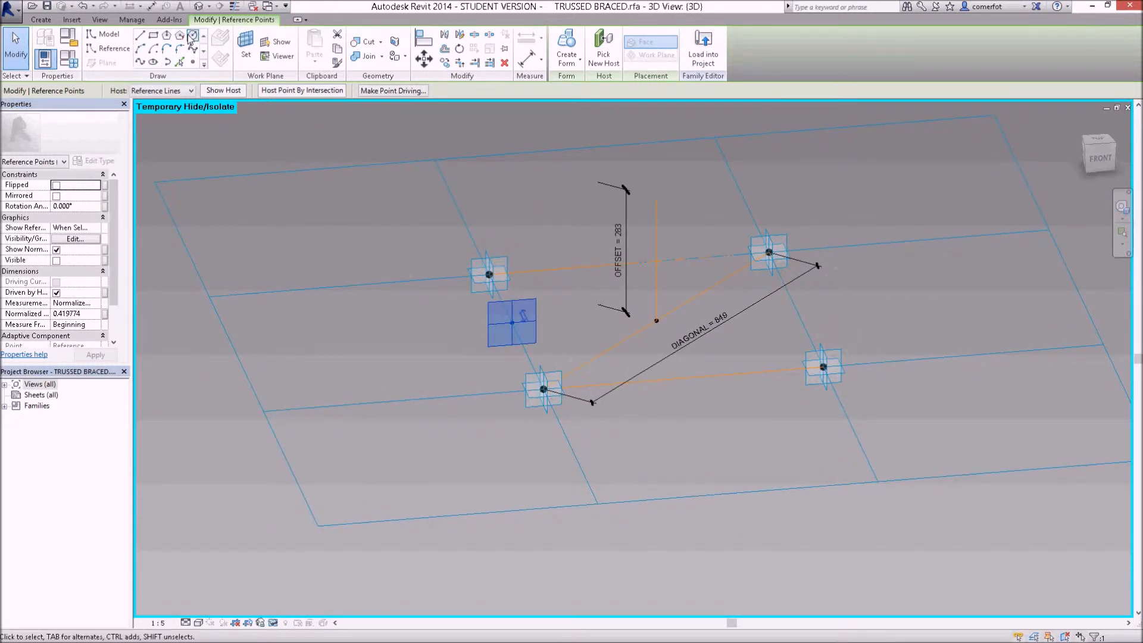
click(192, 36)
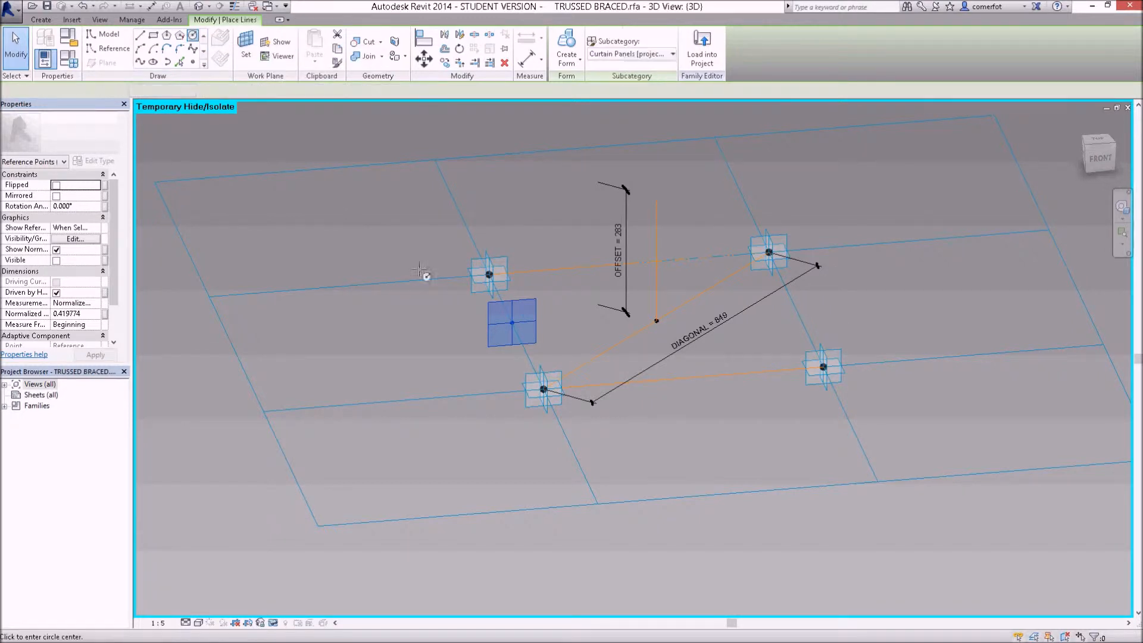
click(511, 323)
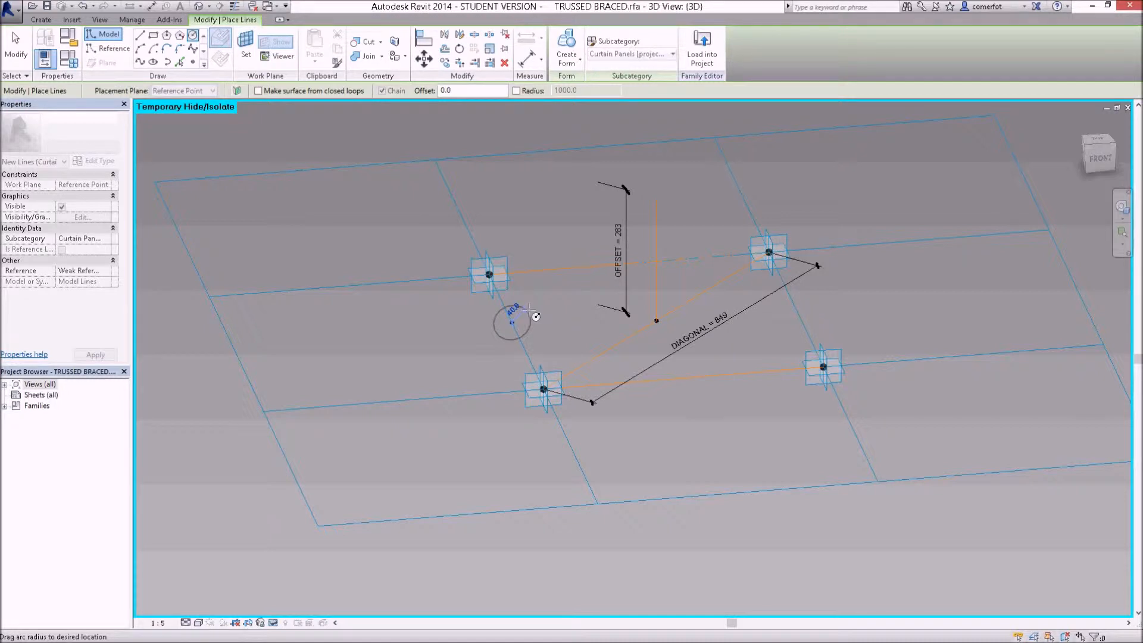
text(3)
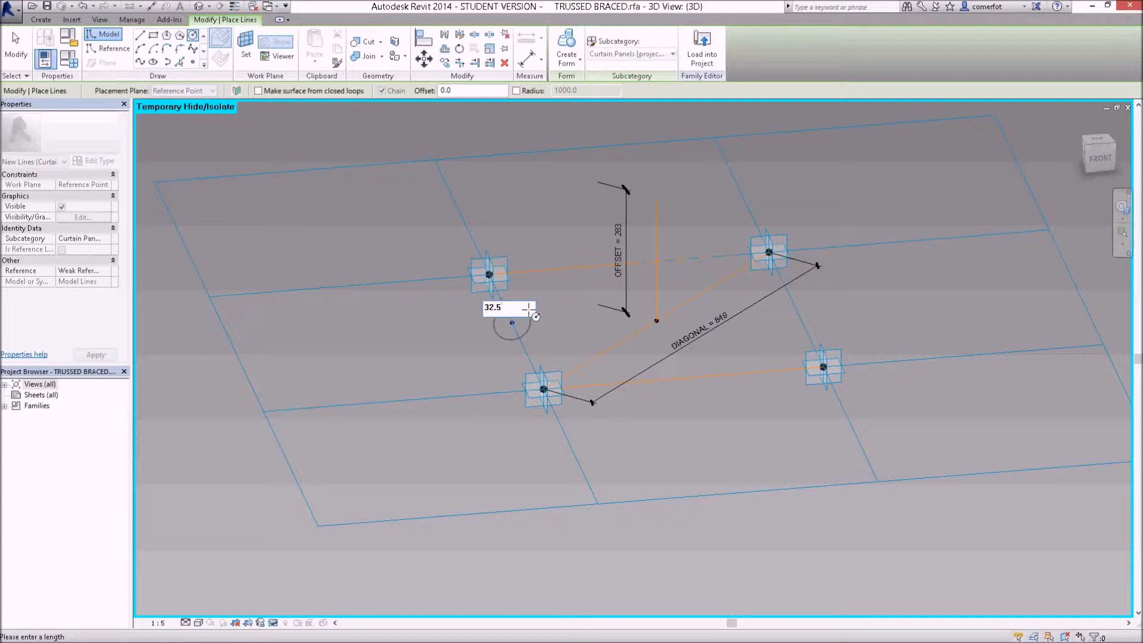
text(2.5)
key(Return)
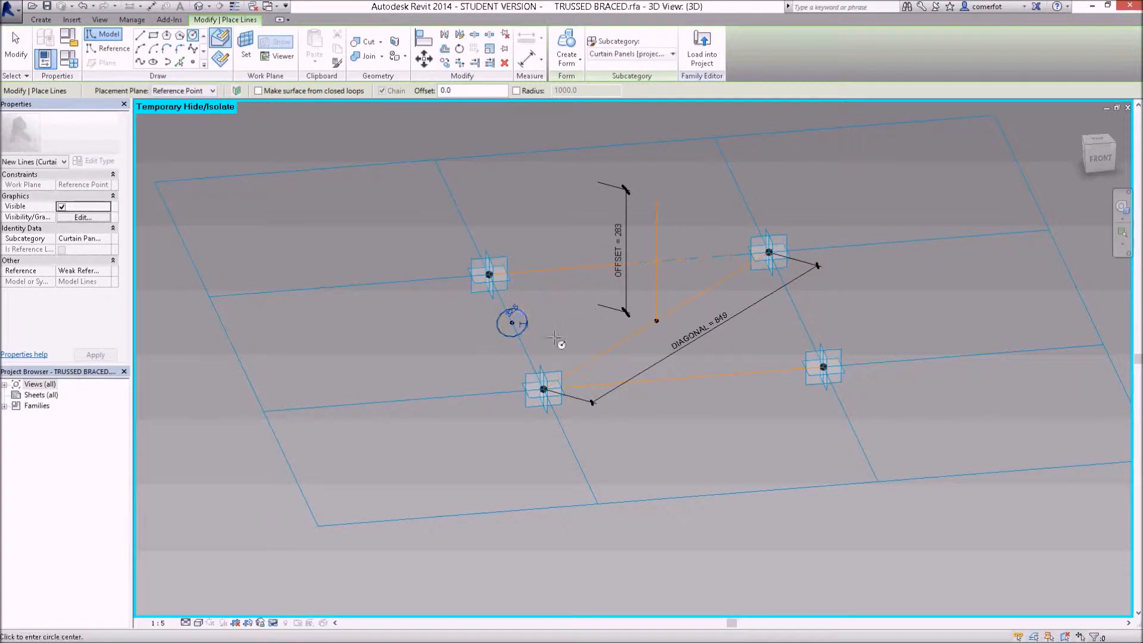
key(Escape)
key(Escape)
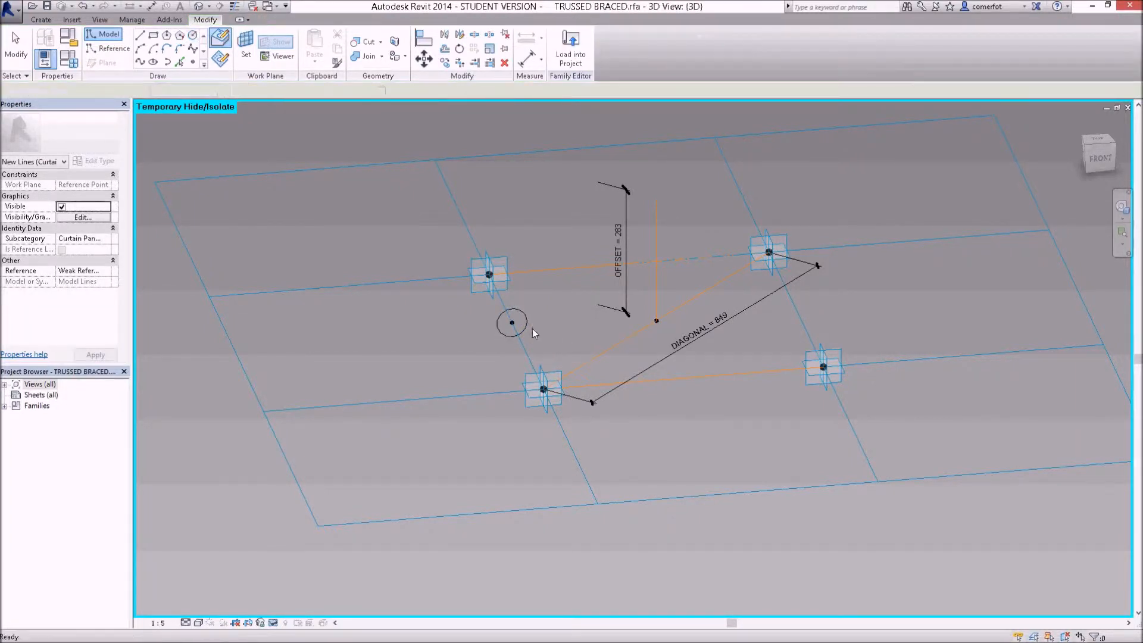
- Add a diameter dimension to the circle on the left reference line
scroll(527, 328, up, 4)
scroll(527, 328, down, 3)
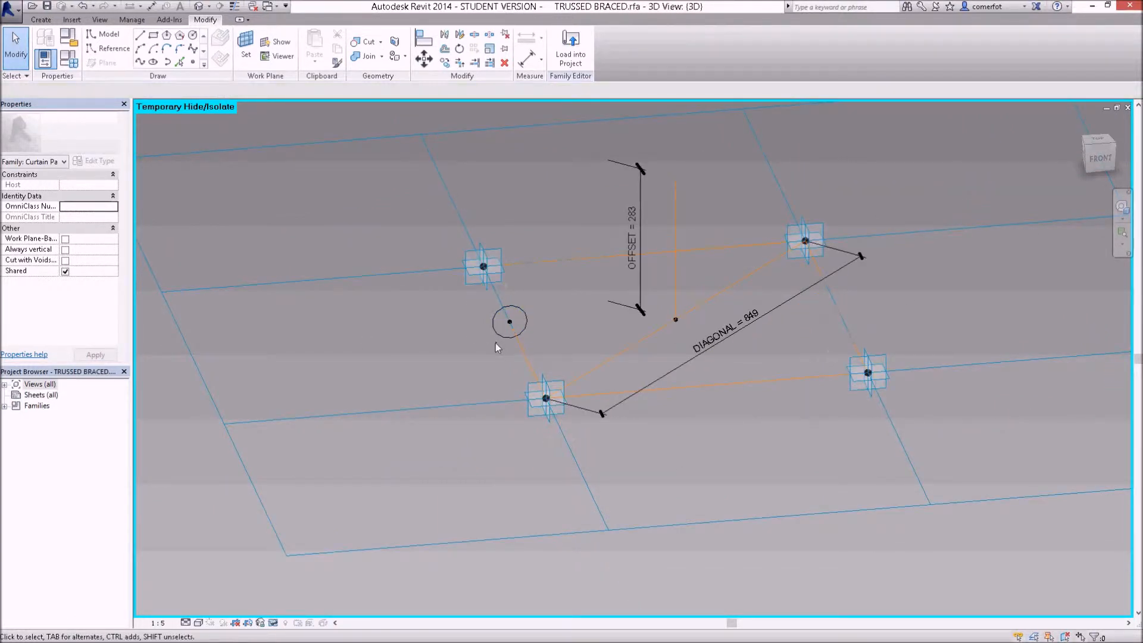
shift+middle_drag(501, 344, 526, 360)
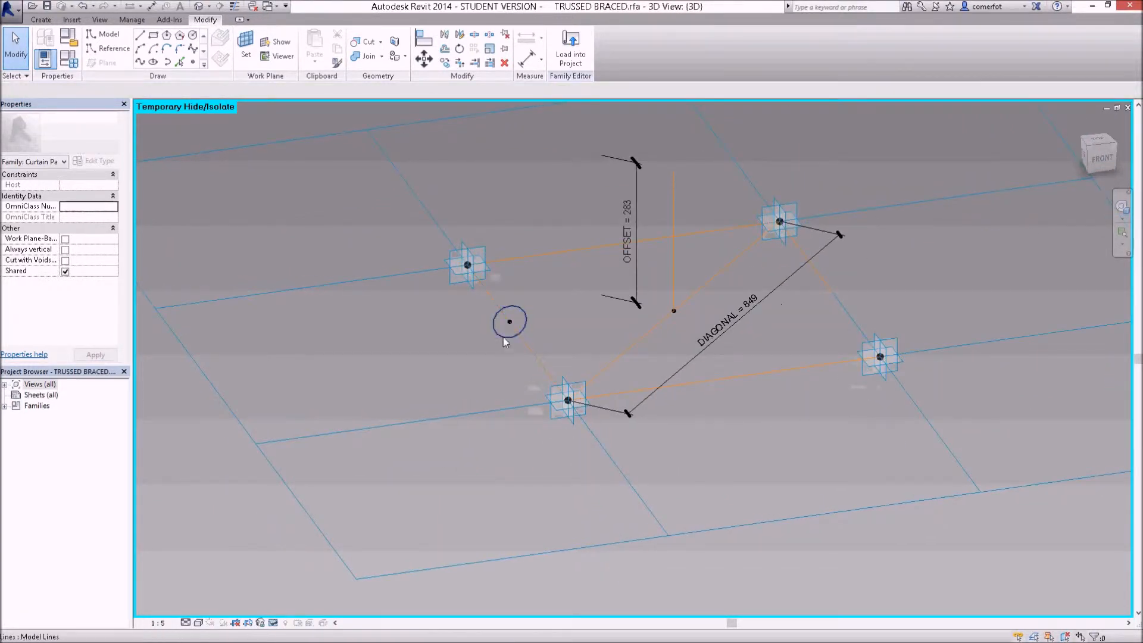
click(504, 342)
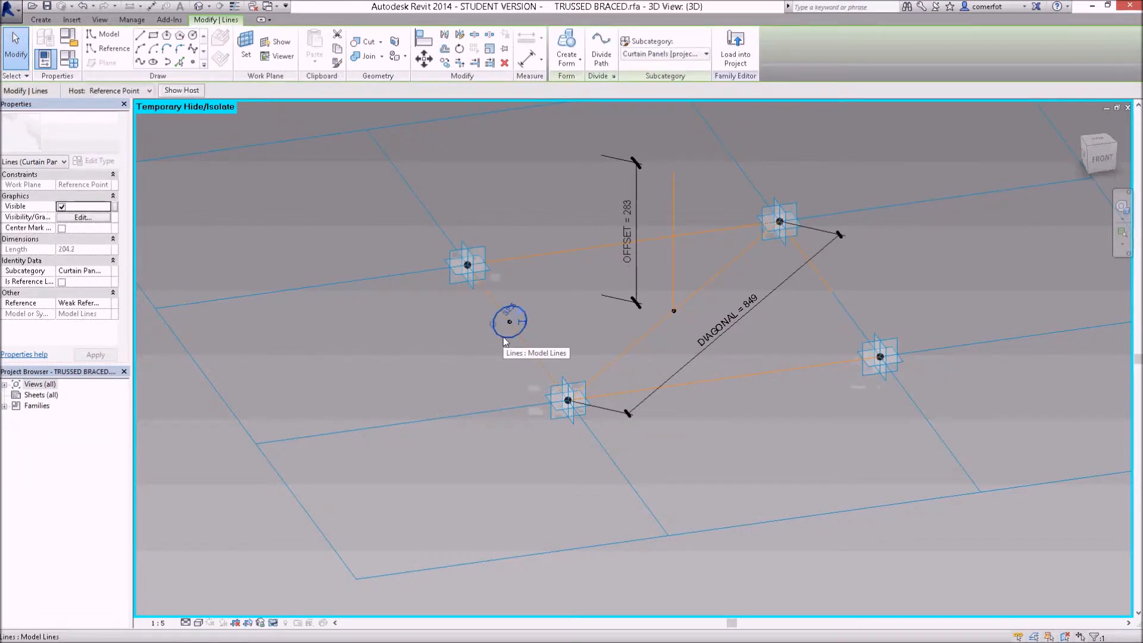
click(450, 356)
key(d)
key(i)
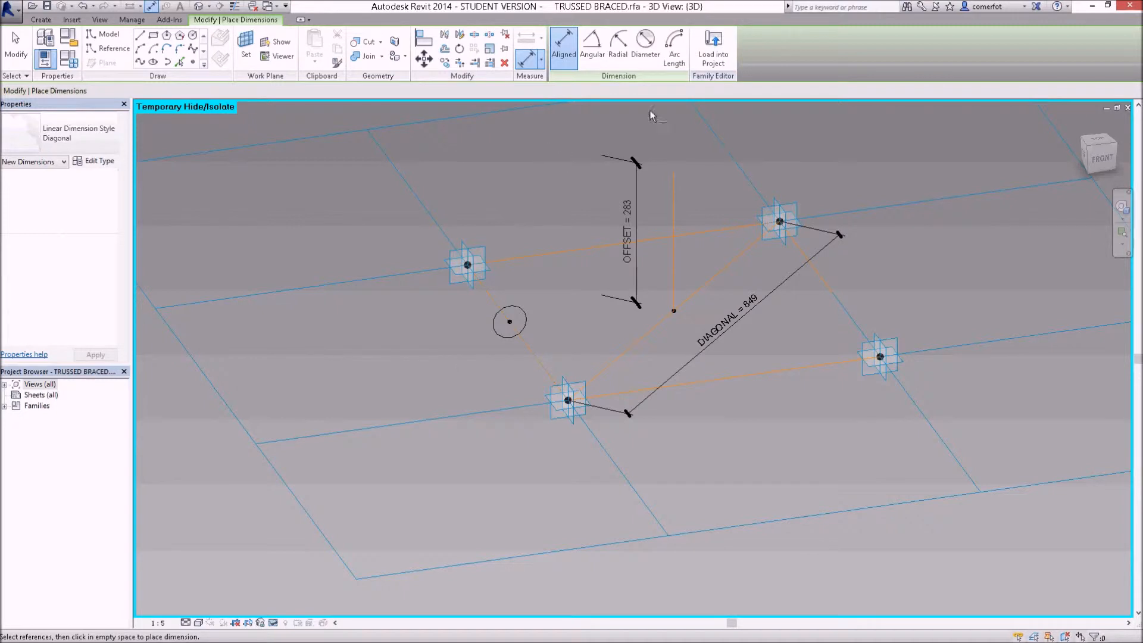
click(651, 43)
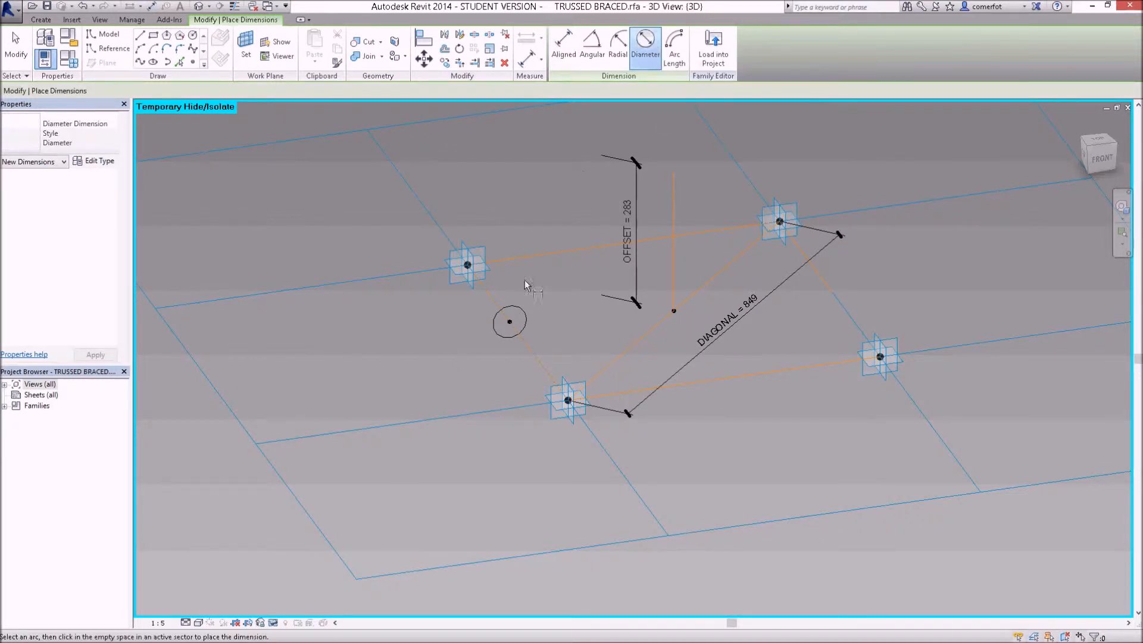
click(521, 312)
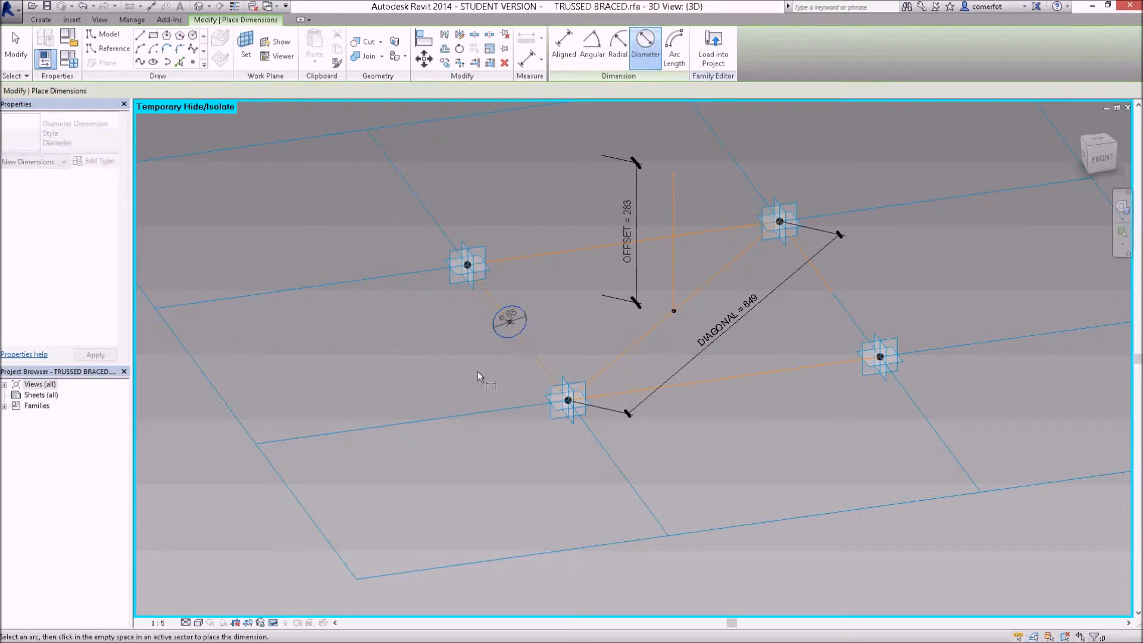
click(473, 359)
key(Escape)
key(Escape)
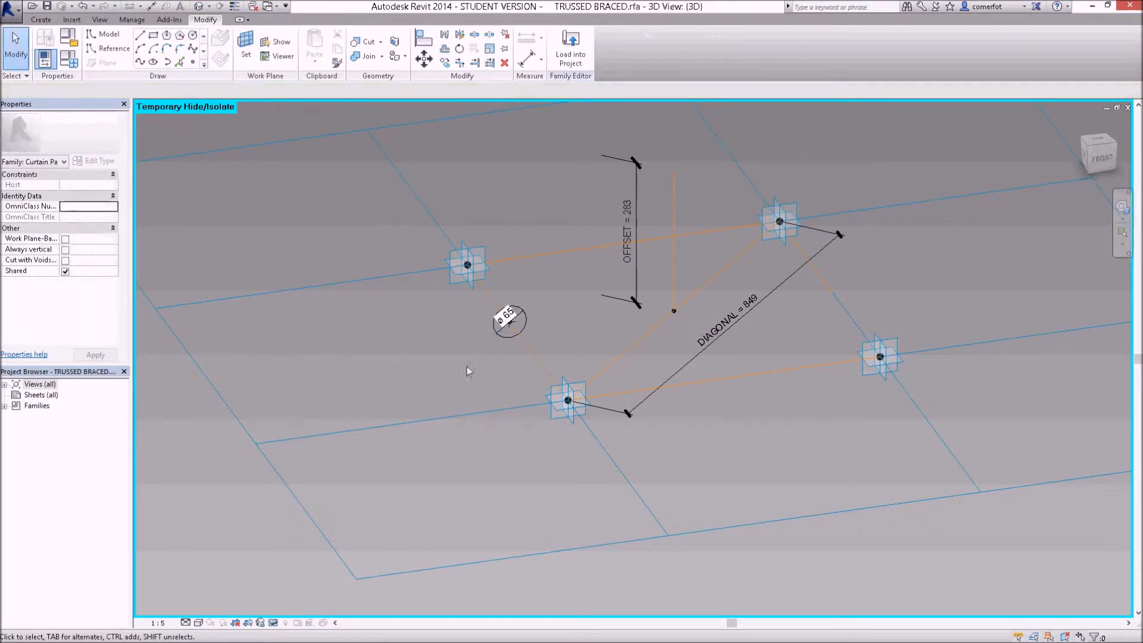
- Label the circle's diameter dimension with a new type family parameter FRAME DIAMETER and check it in the family types
click(516, 320)
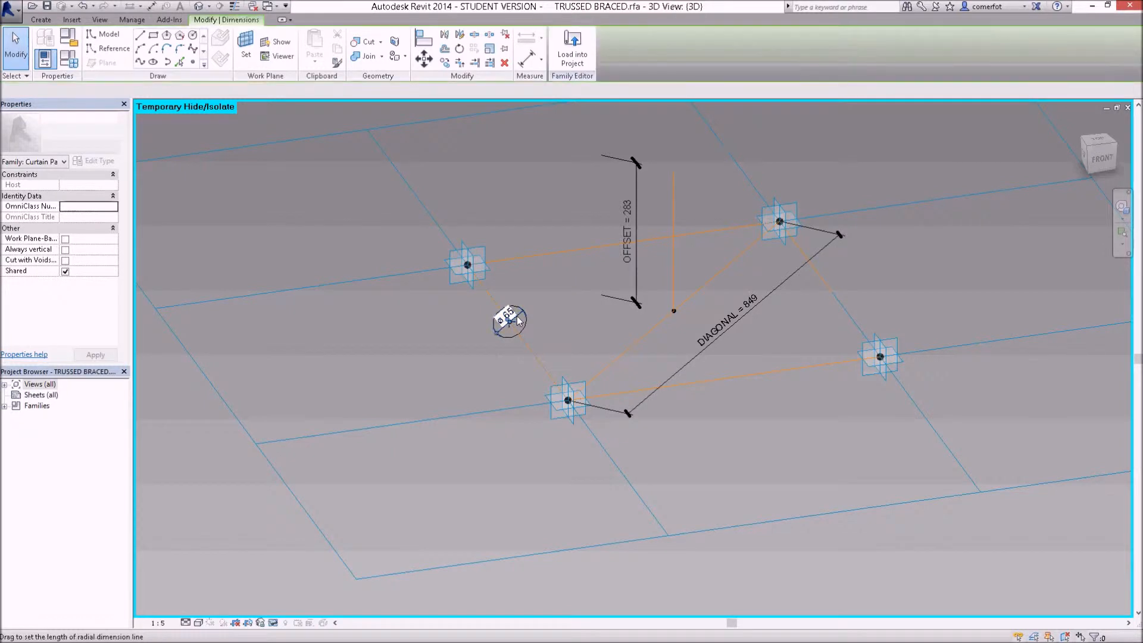
key(ctrl)
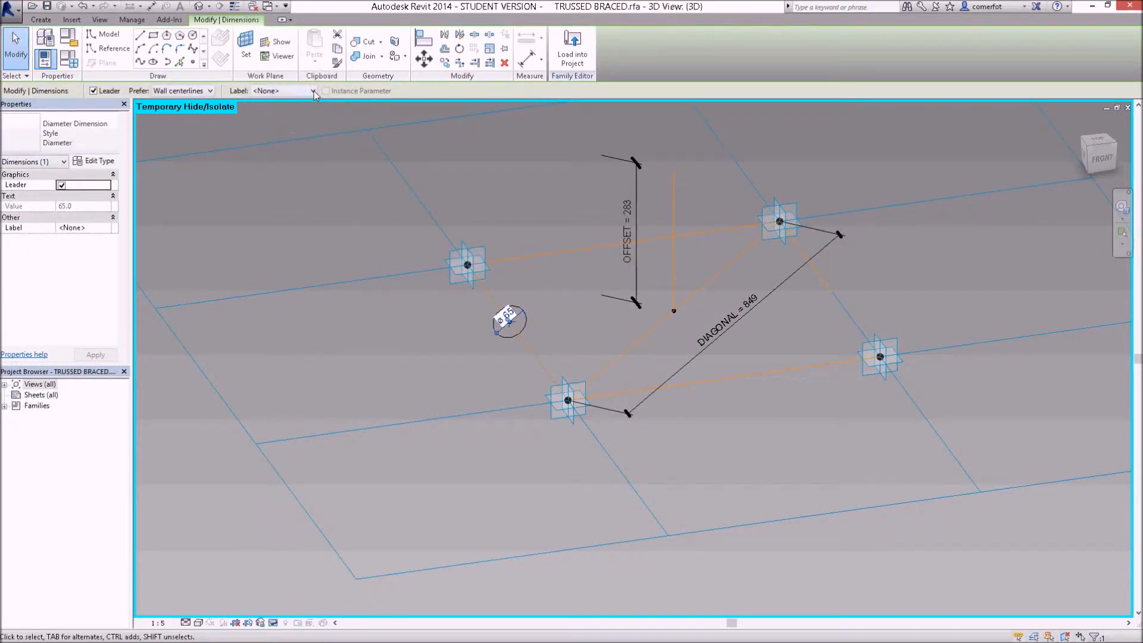
click(314, 92)
click(290, 113)
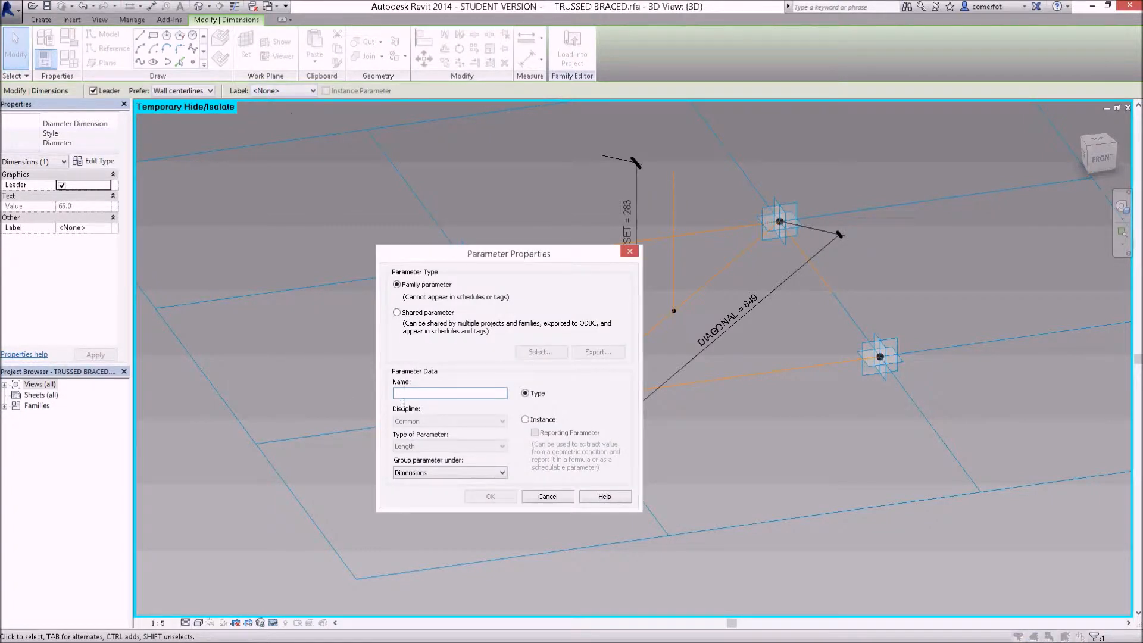
text(FRAME DIAMETER)
click(540, 394)
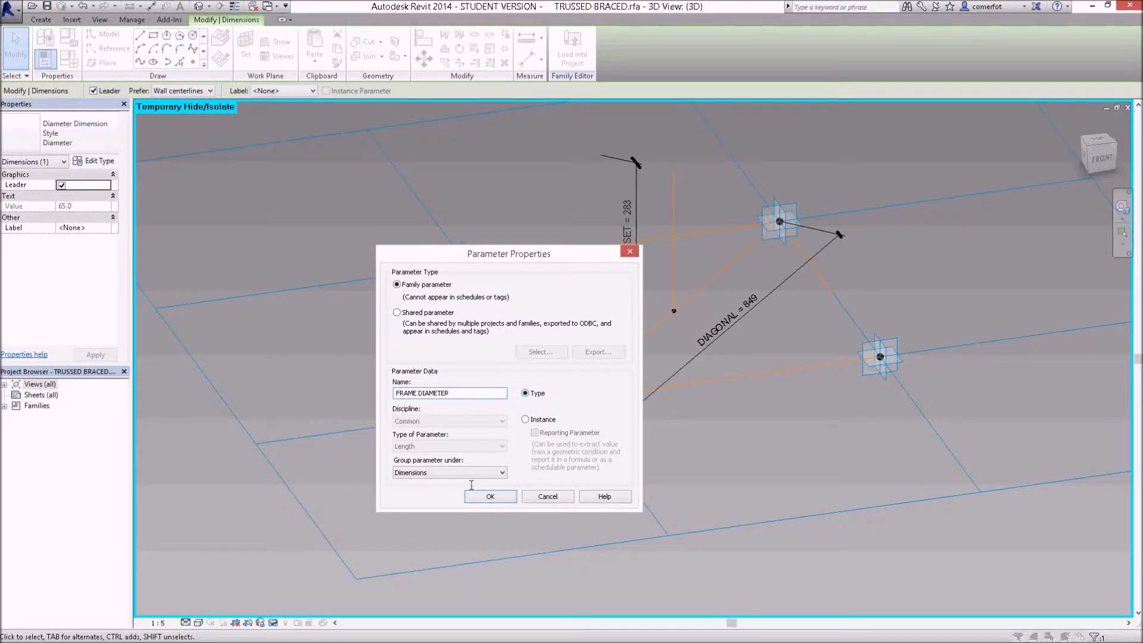
click(490, 497)
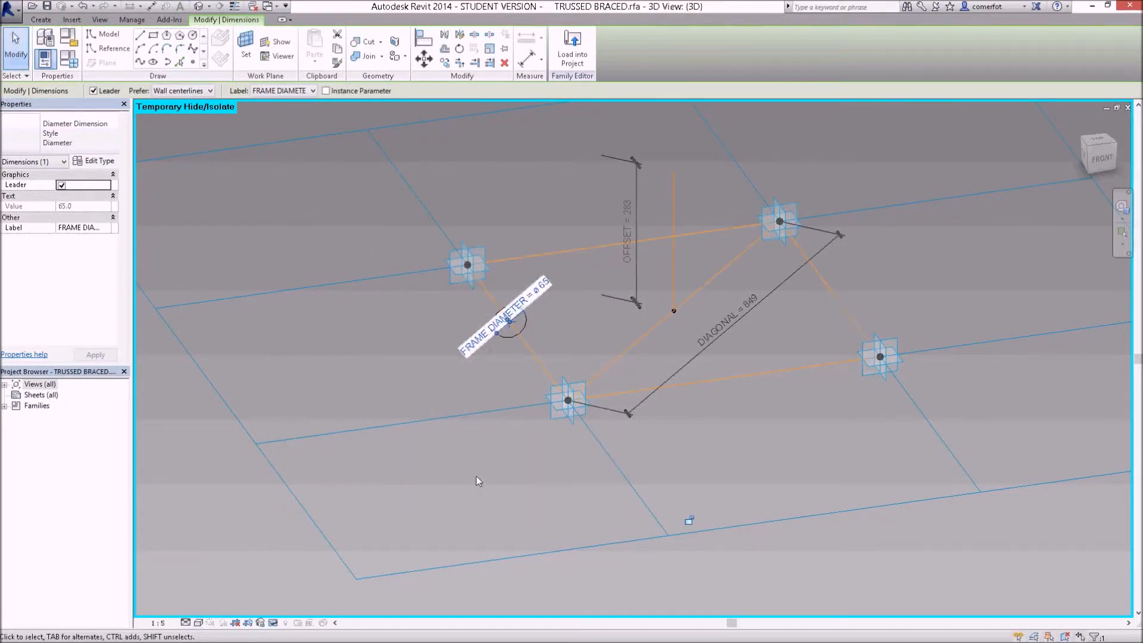
key(Escape)
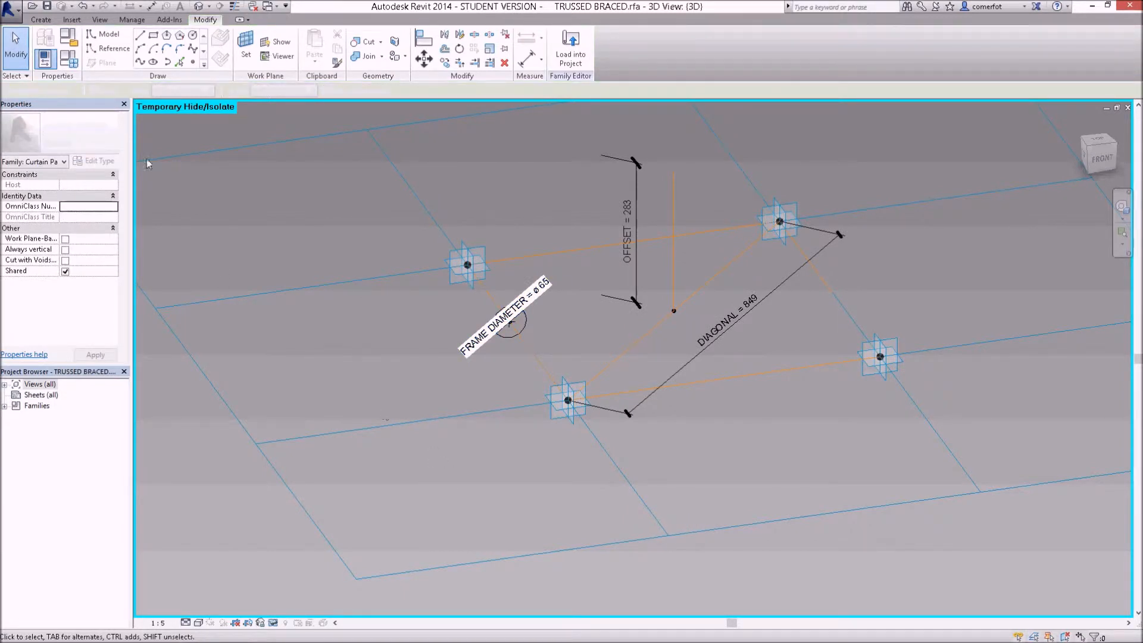
click(70, 63)
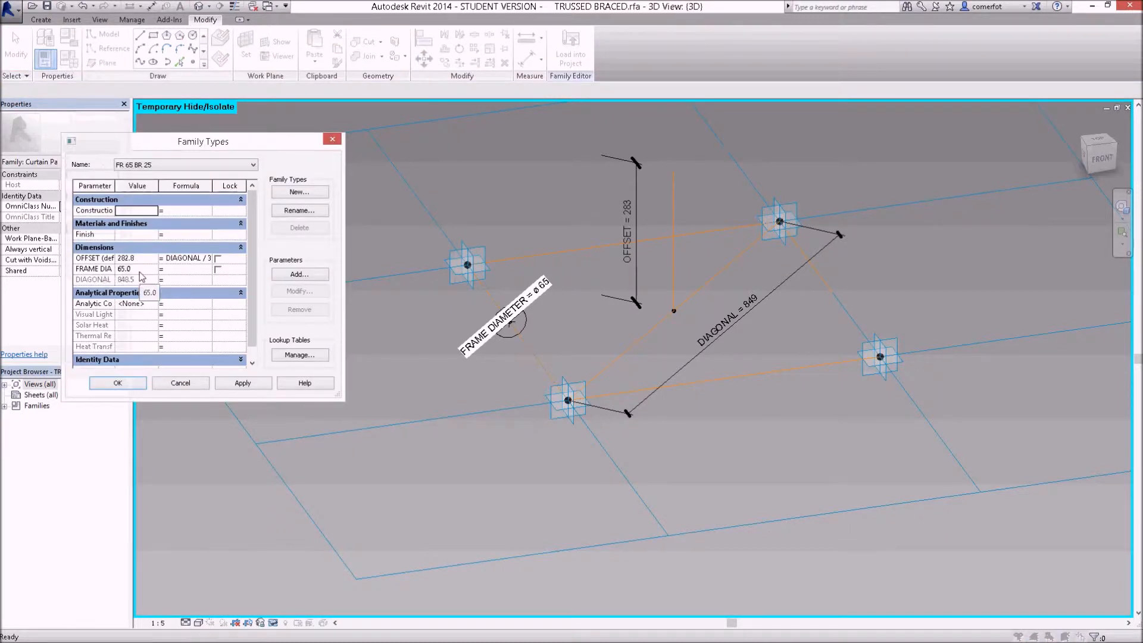
click(188, 384)
- Create a solid frame form by sweeping the circle along the closed chain of four perimeter reference lines
scroll(384, 362, down, 2)
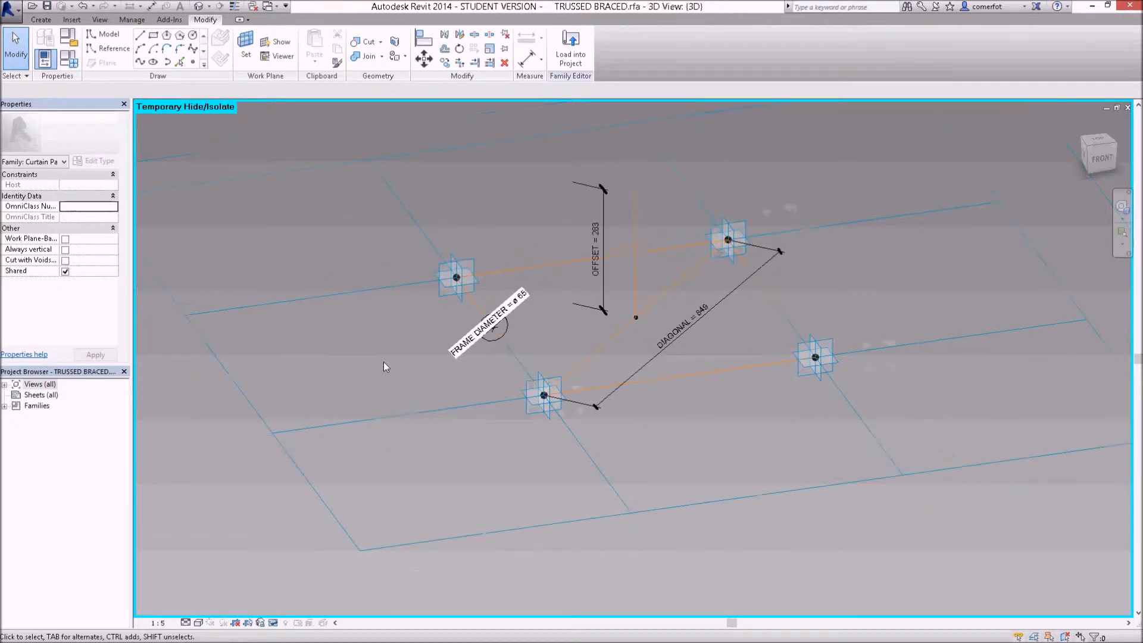
key(Tab)
key(Tab)
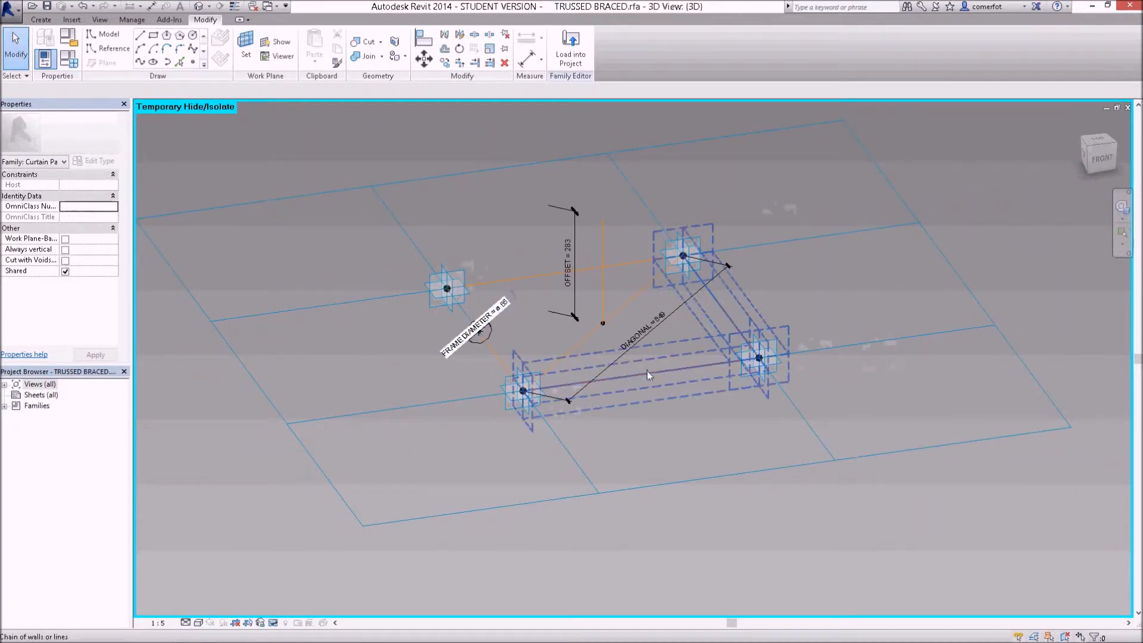
click(474, 346)
key(Tab)
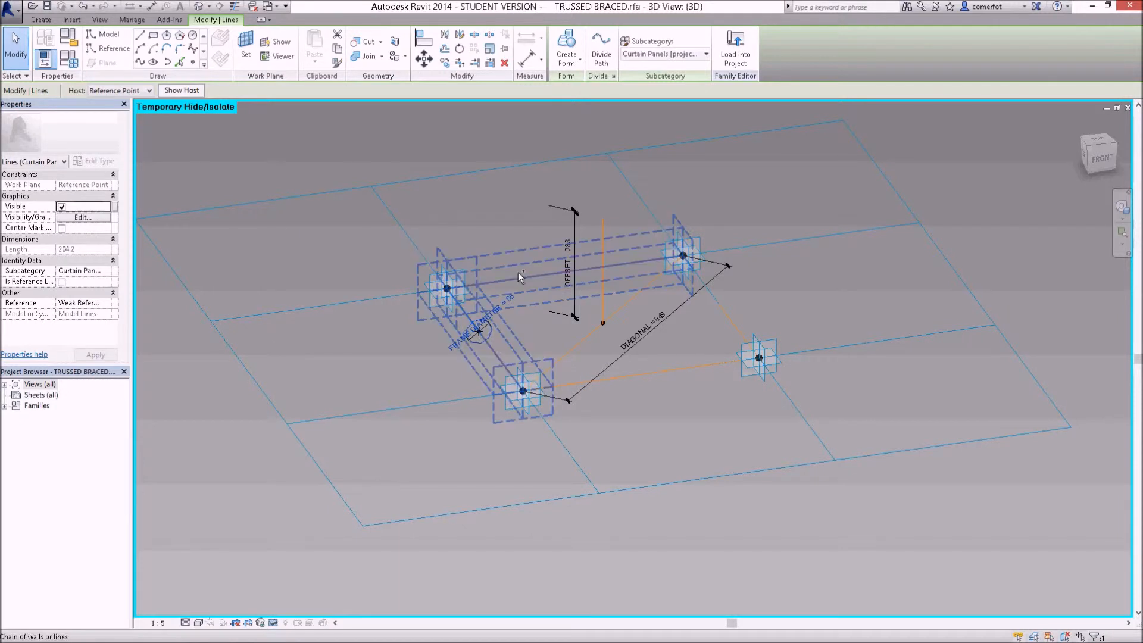
click(494, 351)
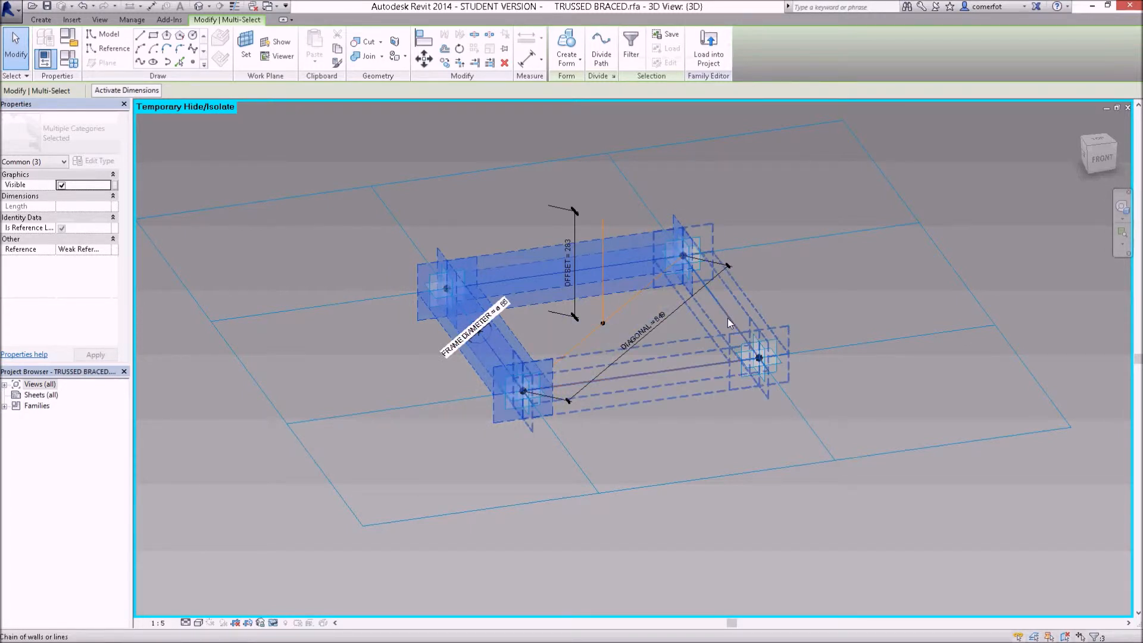
ctrl+click(727, 318)
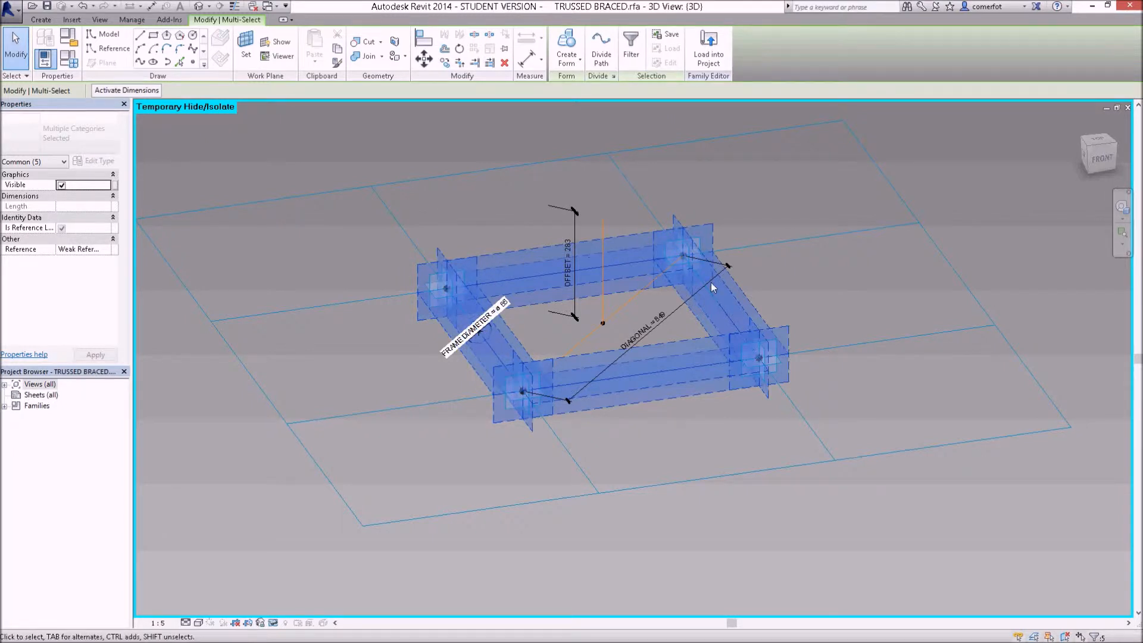
click(566, 48)
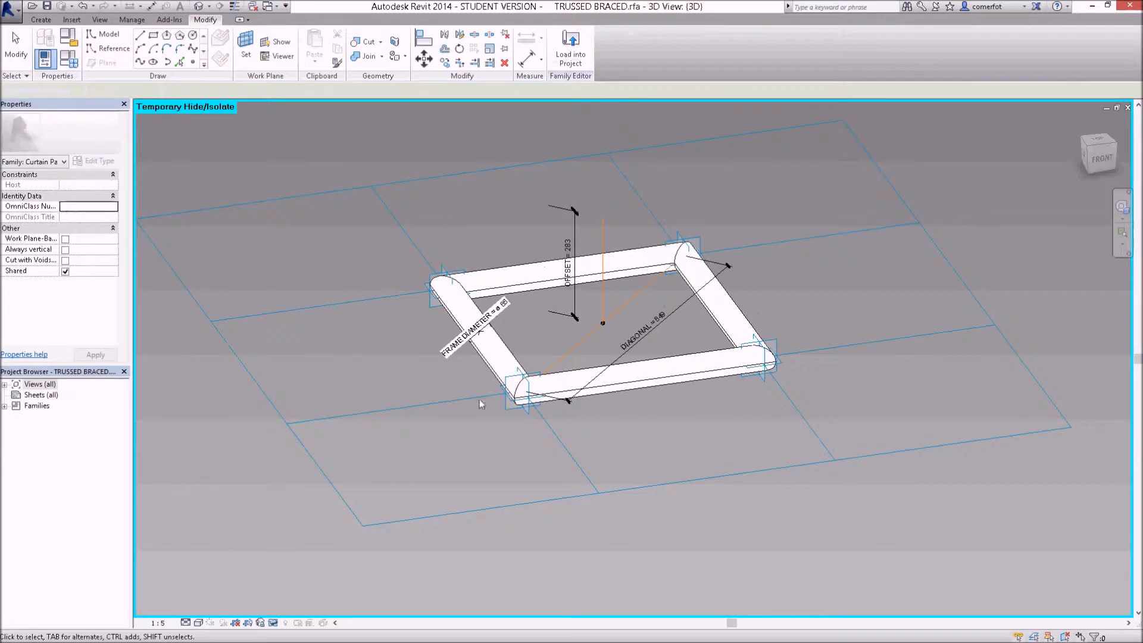
- Inspect the tubular frame from several angles and temporarily hide the whole form element
ctrl+middle_drag(643, 440, 487, 440)
scroll(487, 439, up, 3)
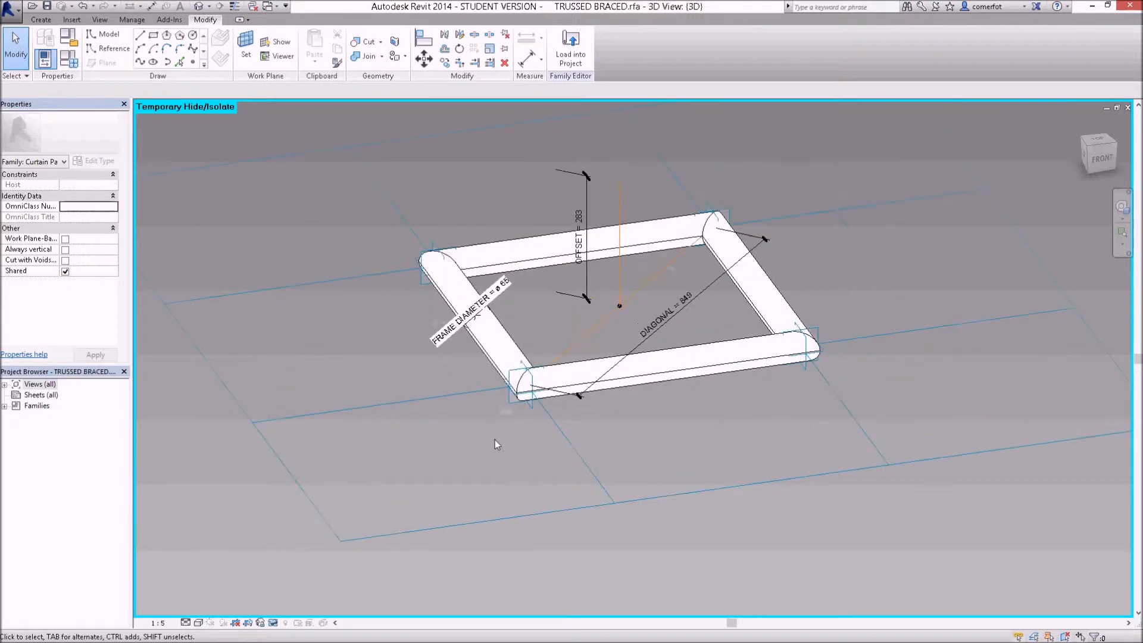
shift+middle_drag(638, 416, 452, 403)
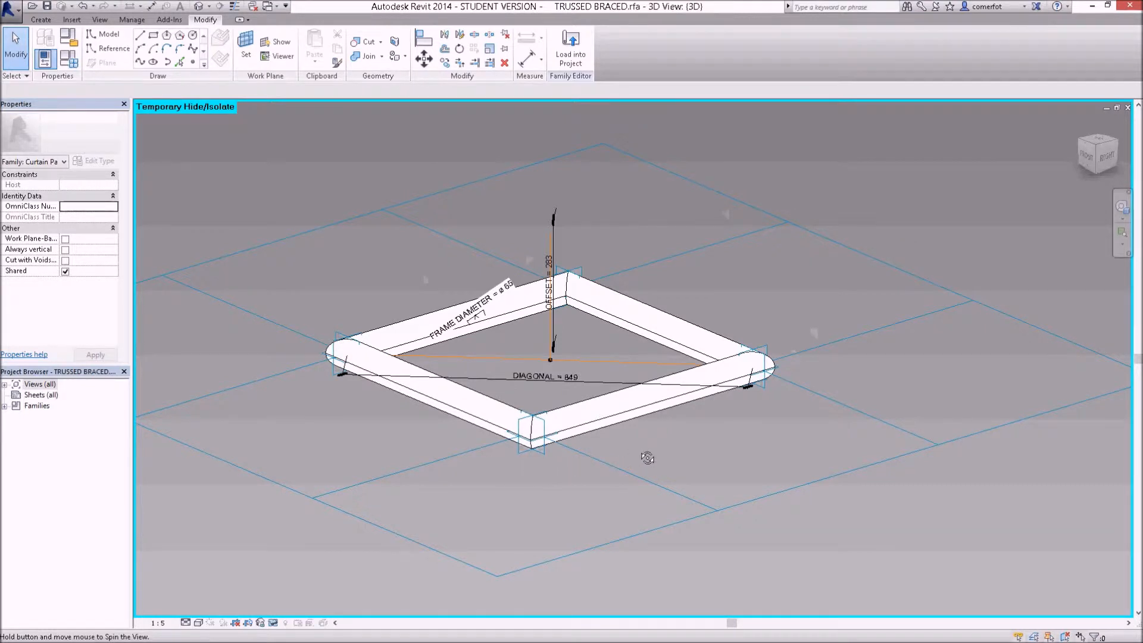
shift+middle_drag(650, 459, 651, 459)
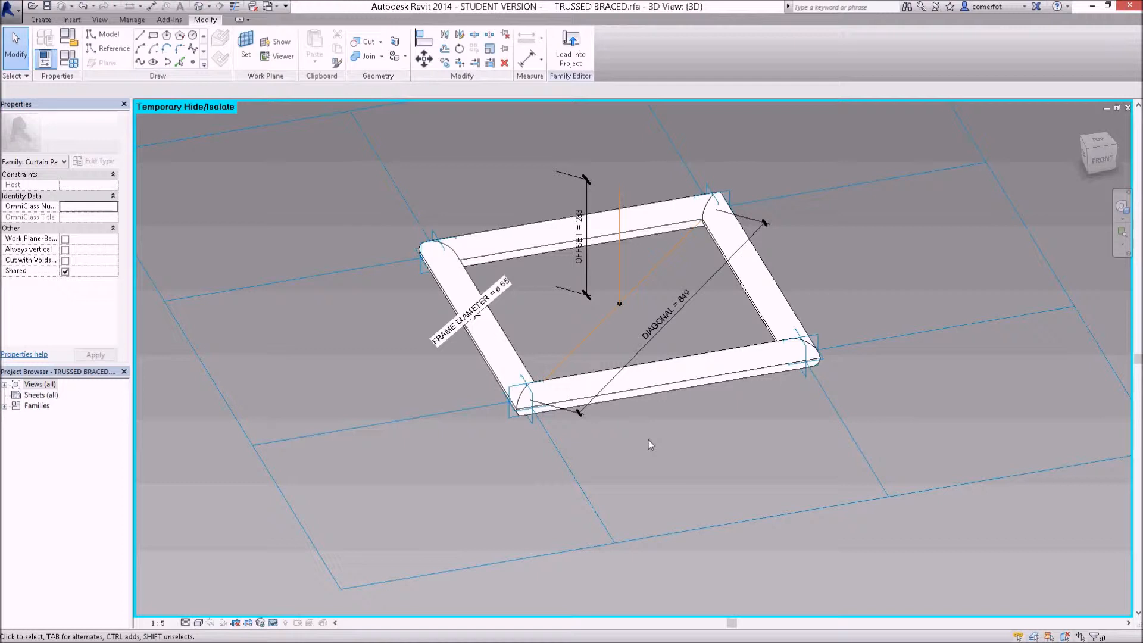
key(Tab)
click(679, 363)
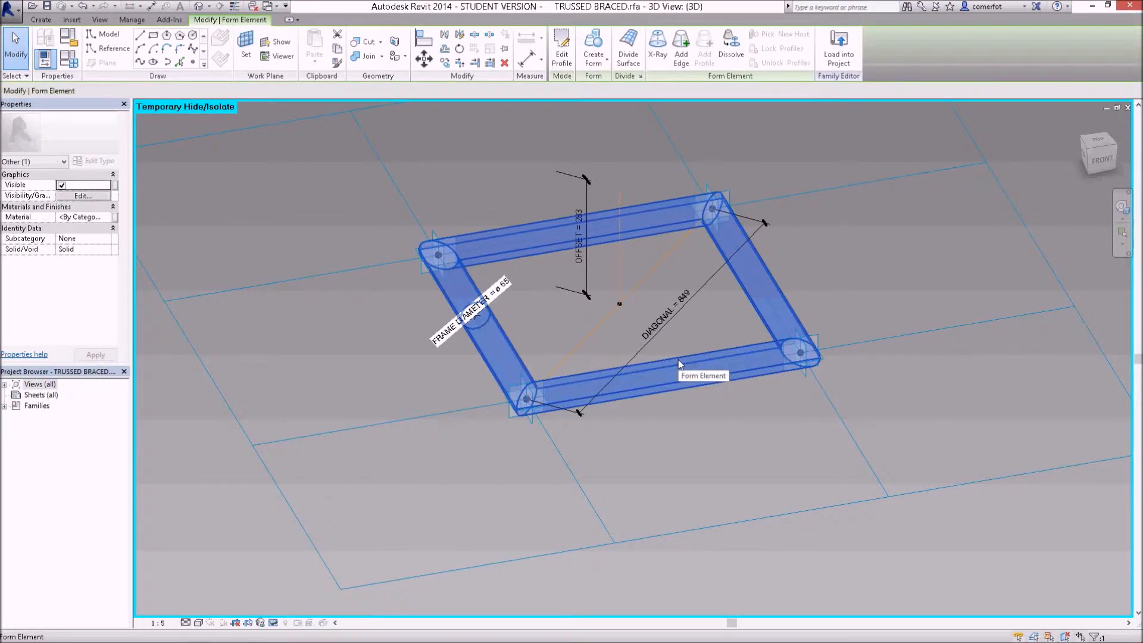
click(274, 624)
click(294, 593)
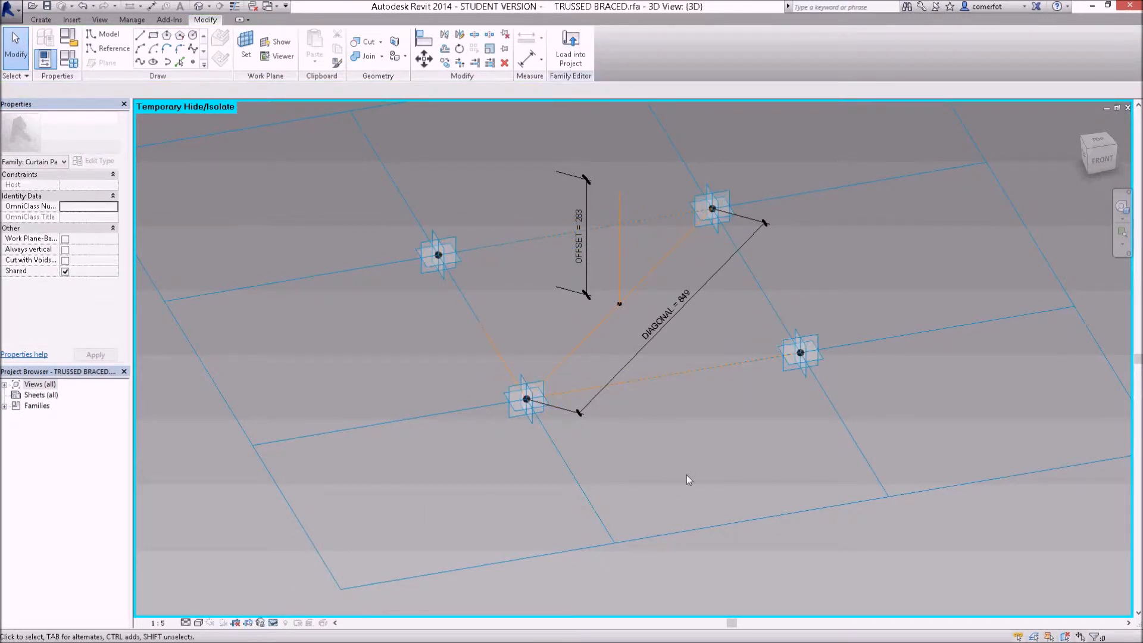
- Draw 3D-snapped reference lines from the front-left adaptive point to the top of the OFFSET line and down to the diagonally opposite adaptive point
shift+middle_drag(673, 462, 672, 462)
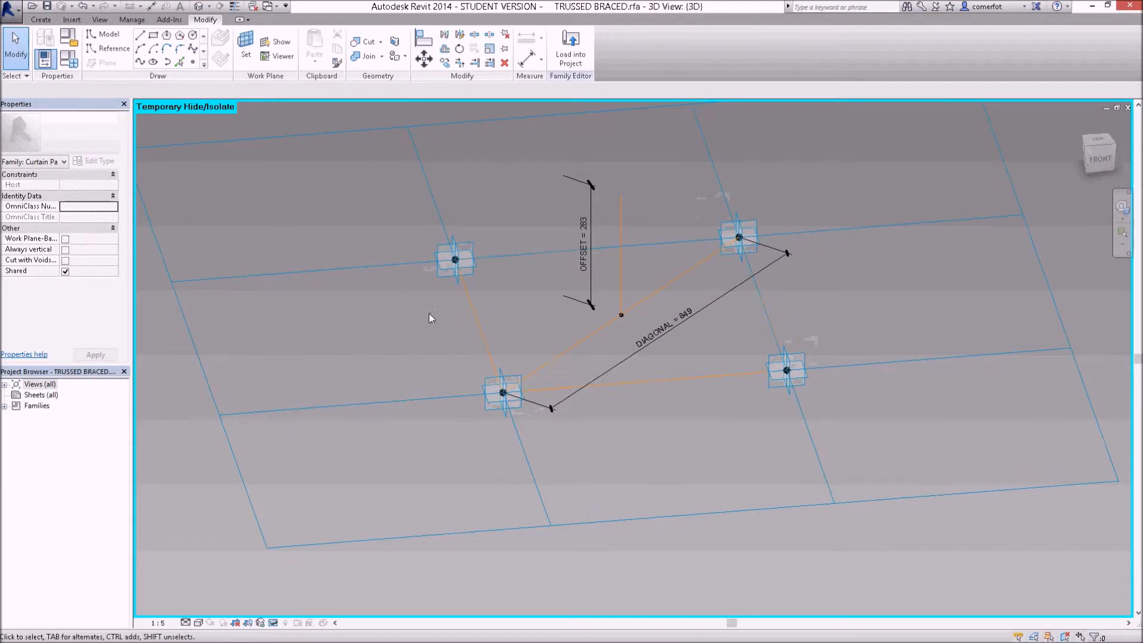
click(110, 50)
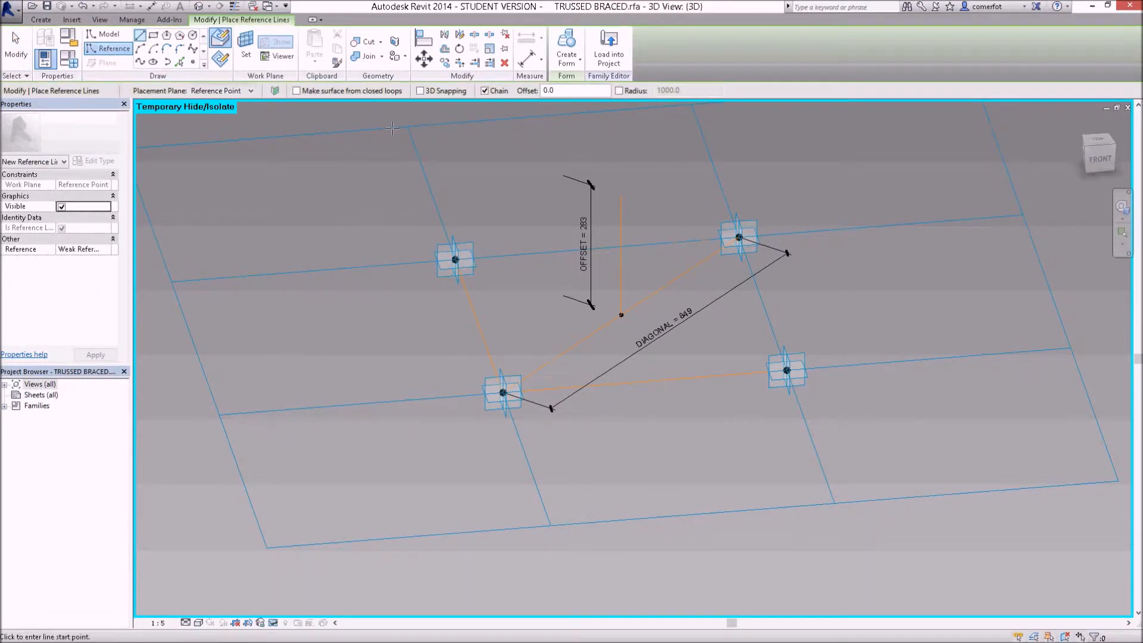
click(419, 90)
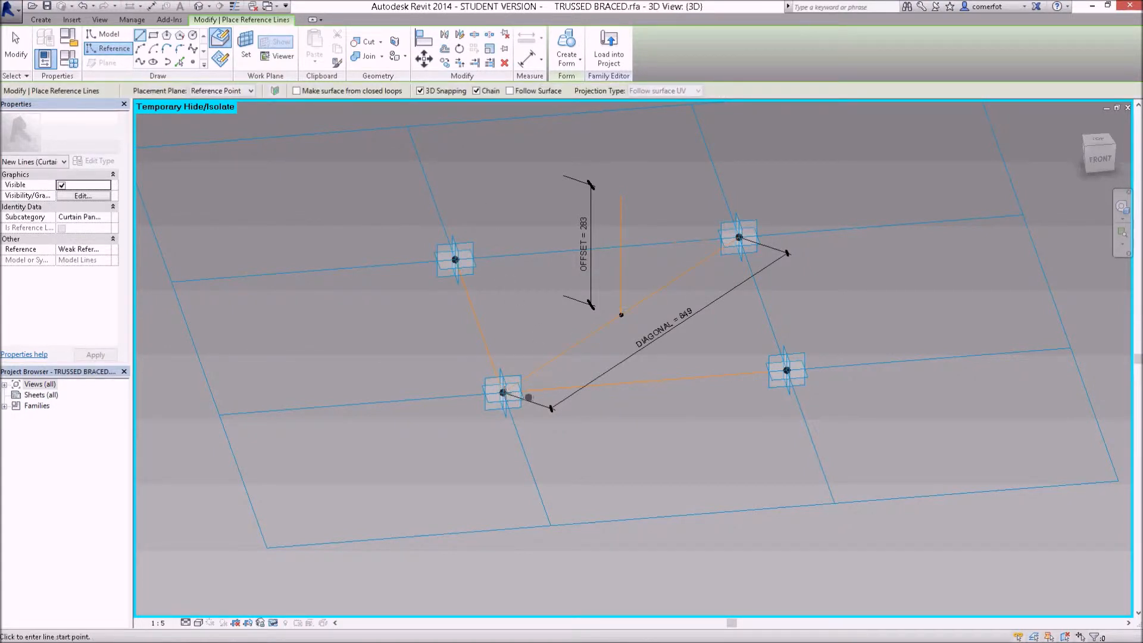
click(503, 393)
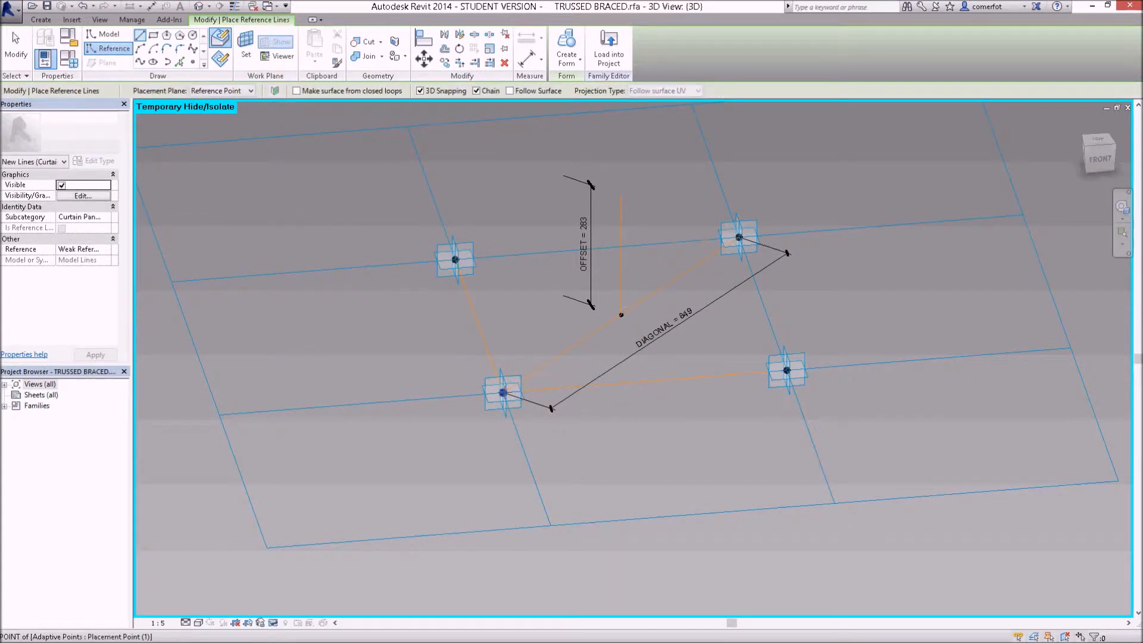
click(620, 194)
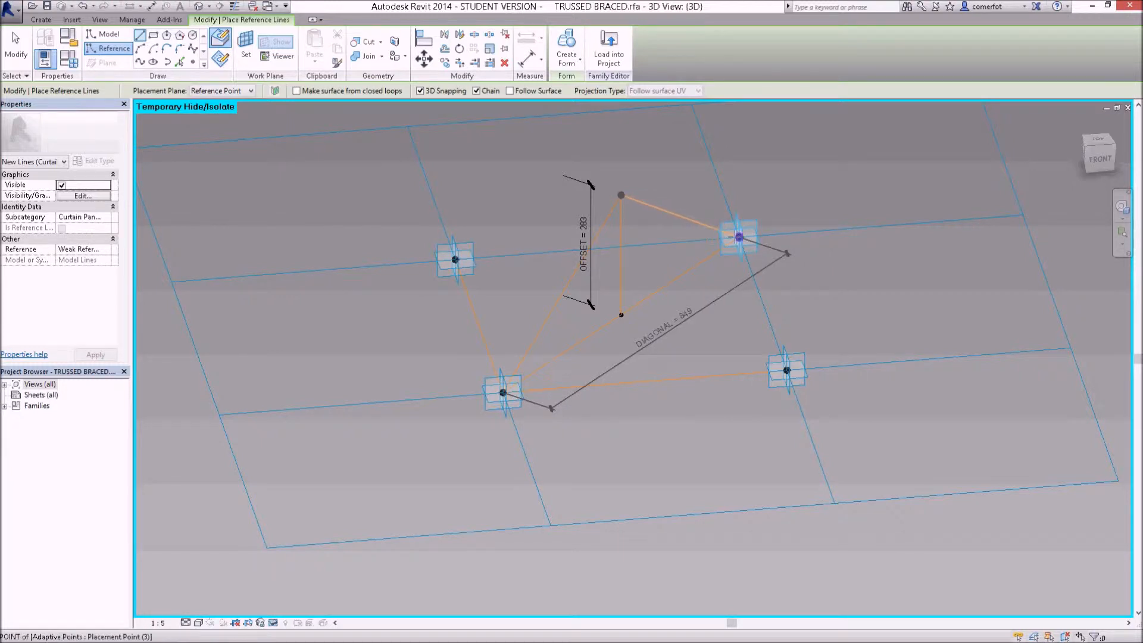
click(738, 237)
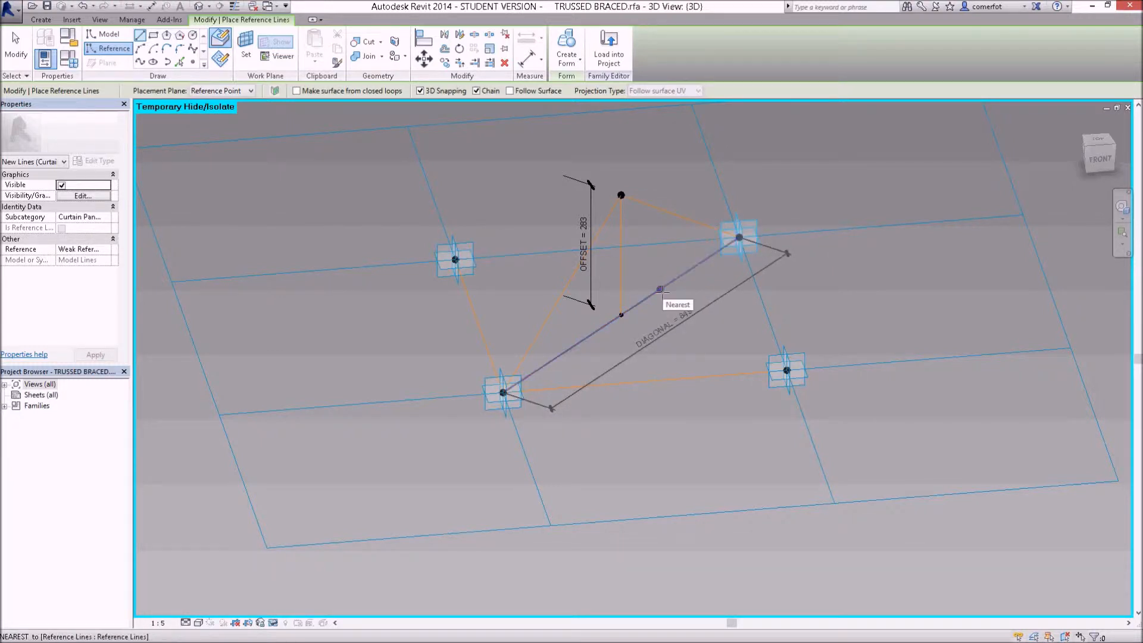
key(Escape)
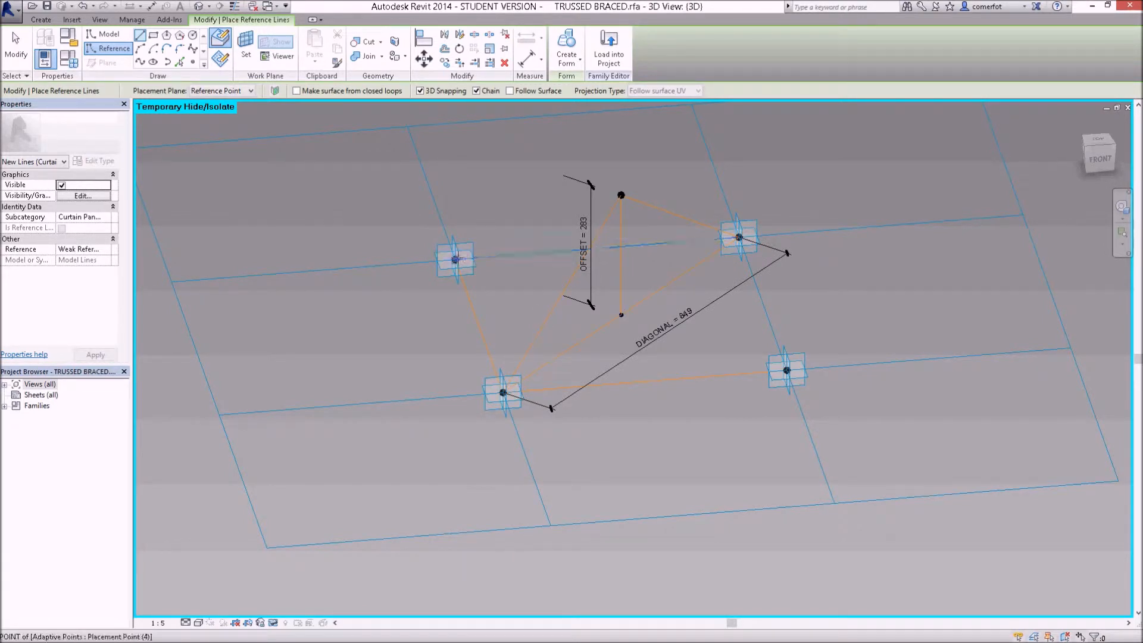
- Draw two more reference lines from the back-left adaptive point to the apex and down to the front-right adaptive point
click(456, 259)
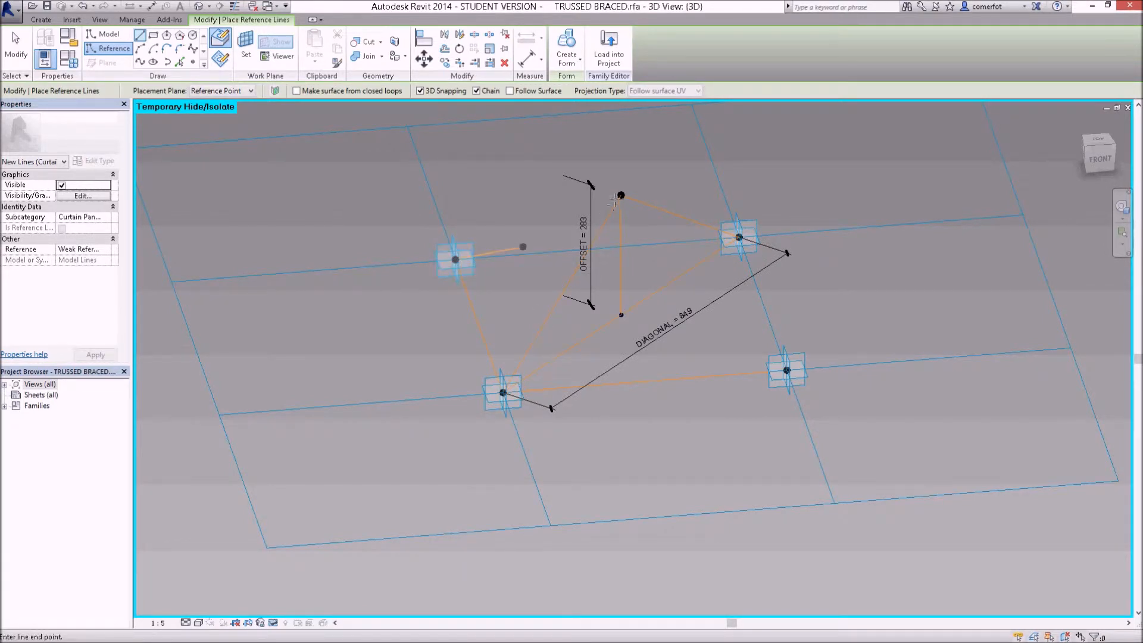
click(620, 195)
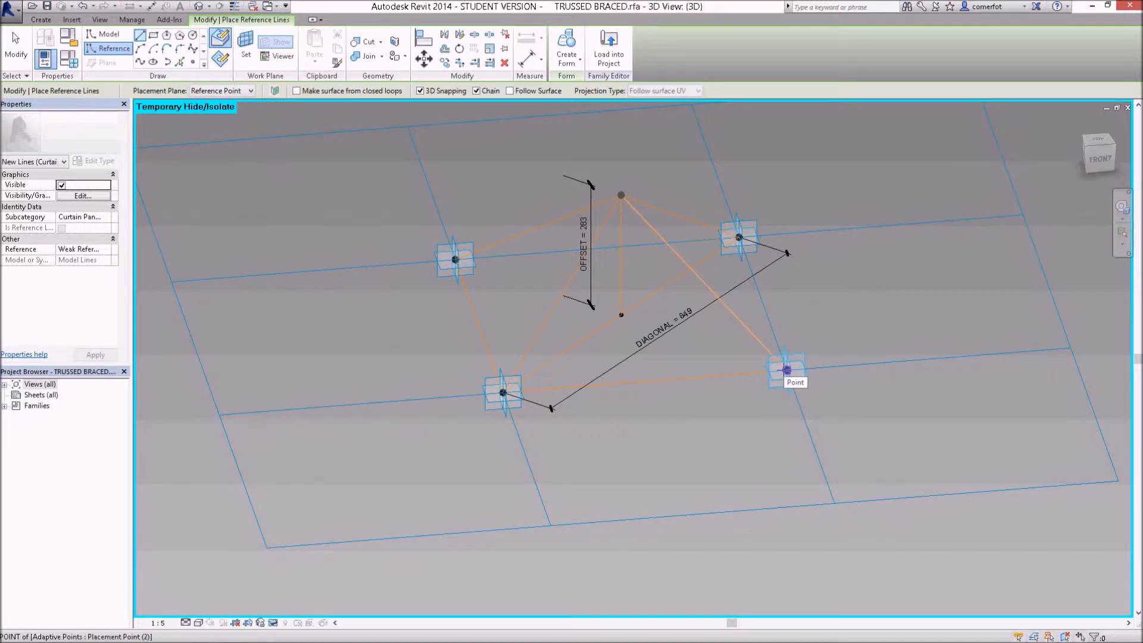
click(786, 370)
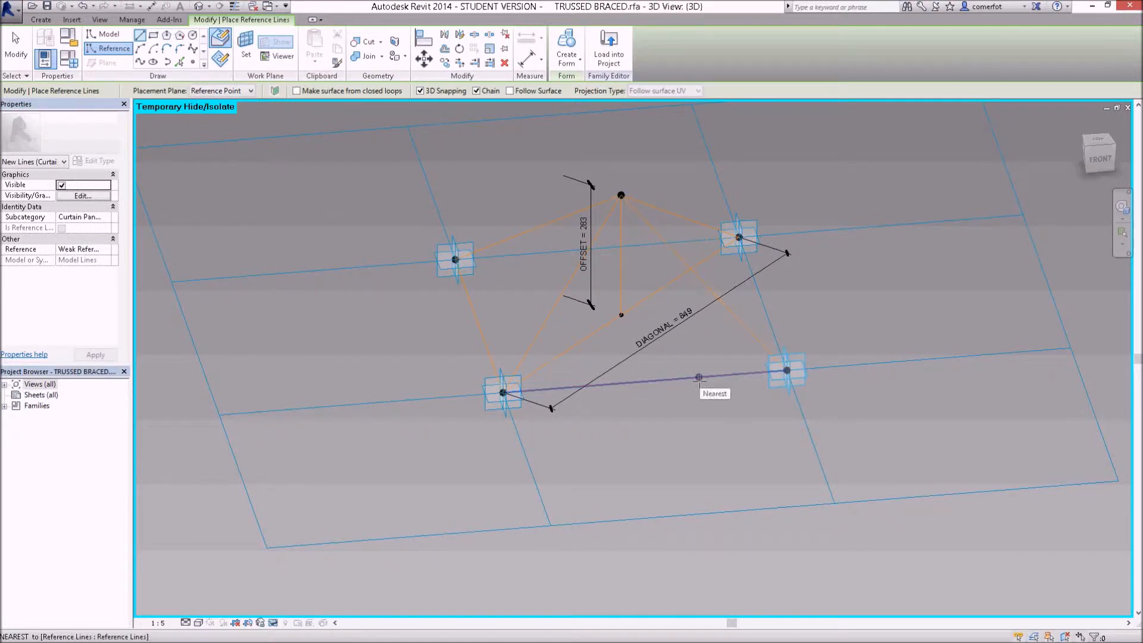
key(Escape)
key(Escape)
- Set the tile pattern grid's horizontal and vertical spacing to 300 and apply it to flex the rig
shift+middle_drag(684, 453, 704, 441)
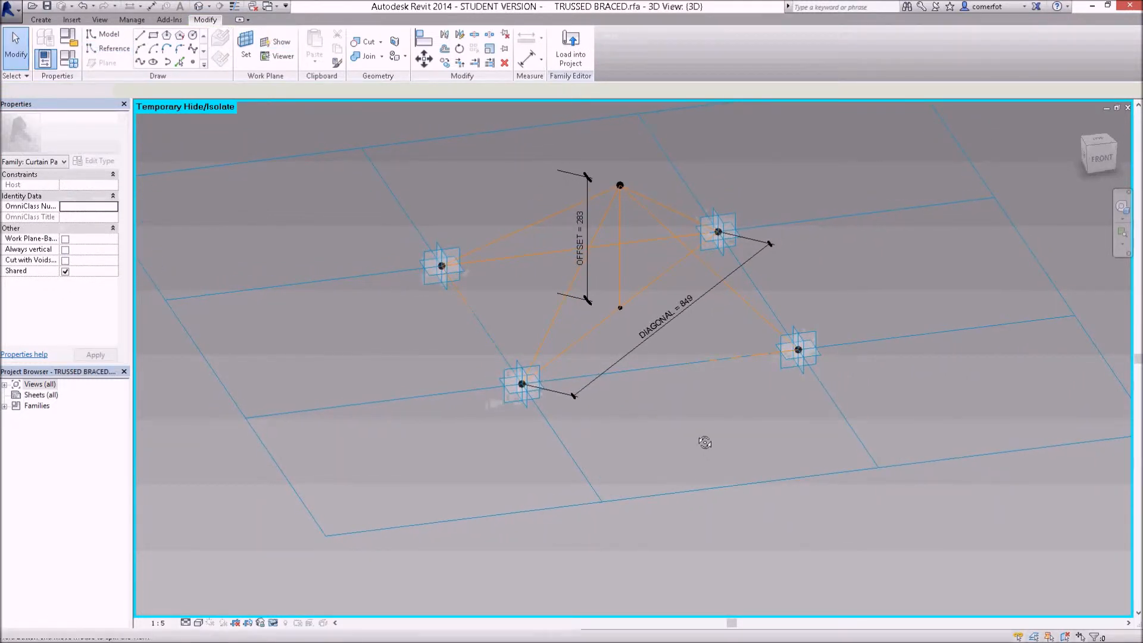
click(296, 492)
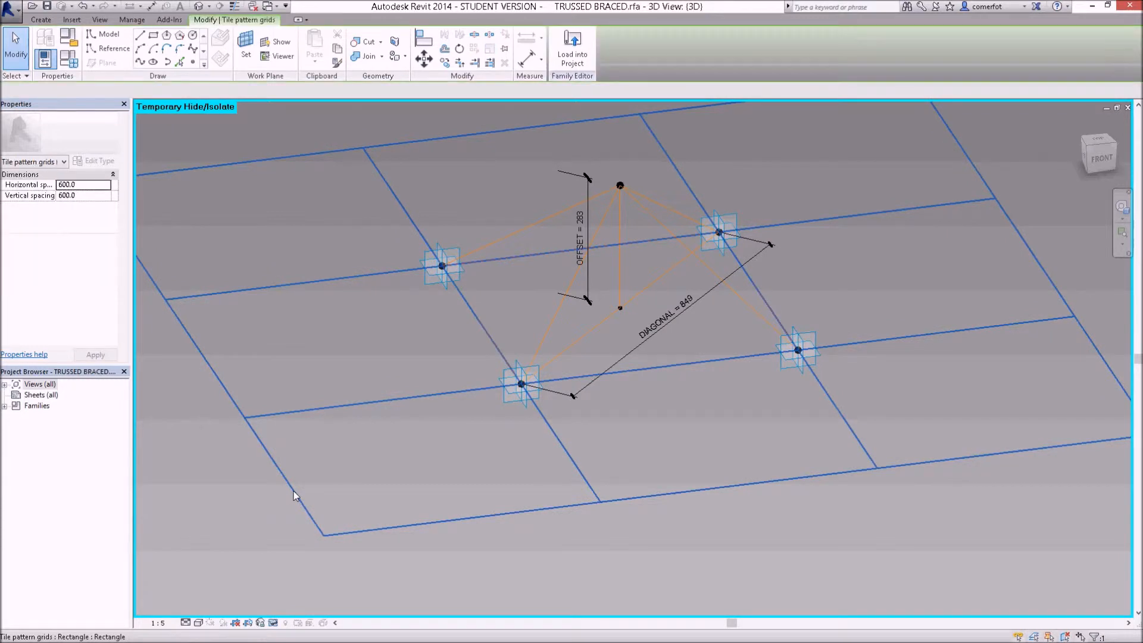
click(70, 185)
text(300)
click(70, 197)
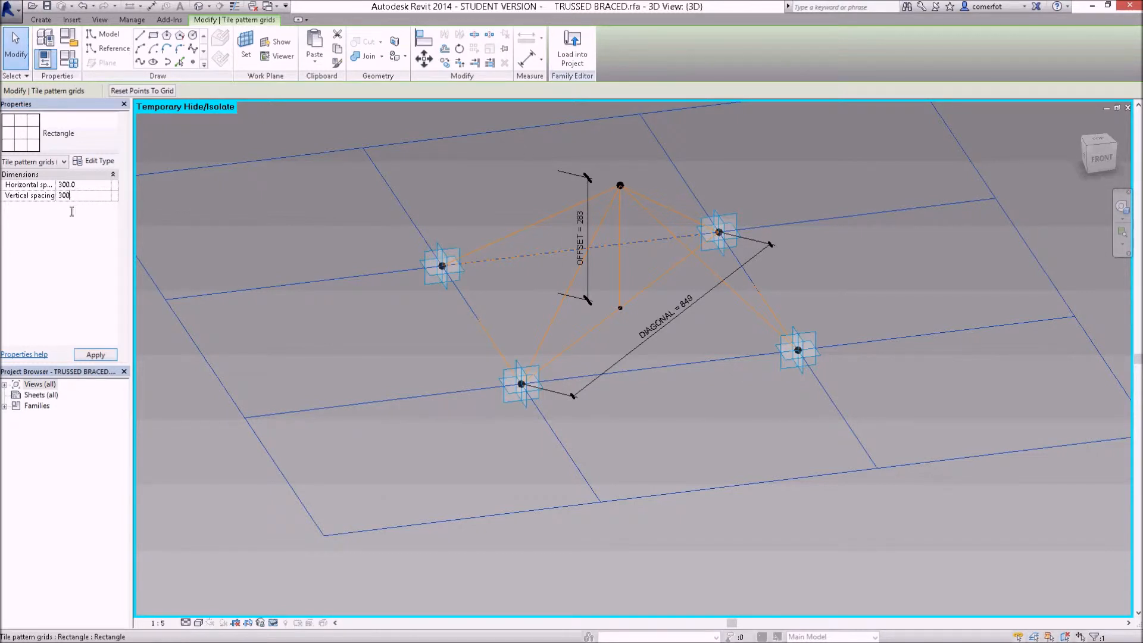
click(95, 355)
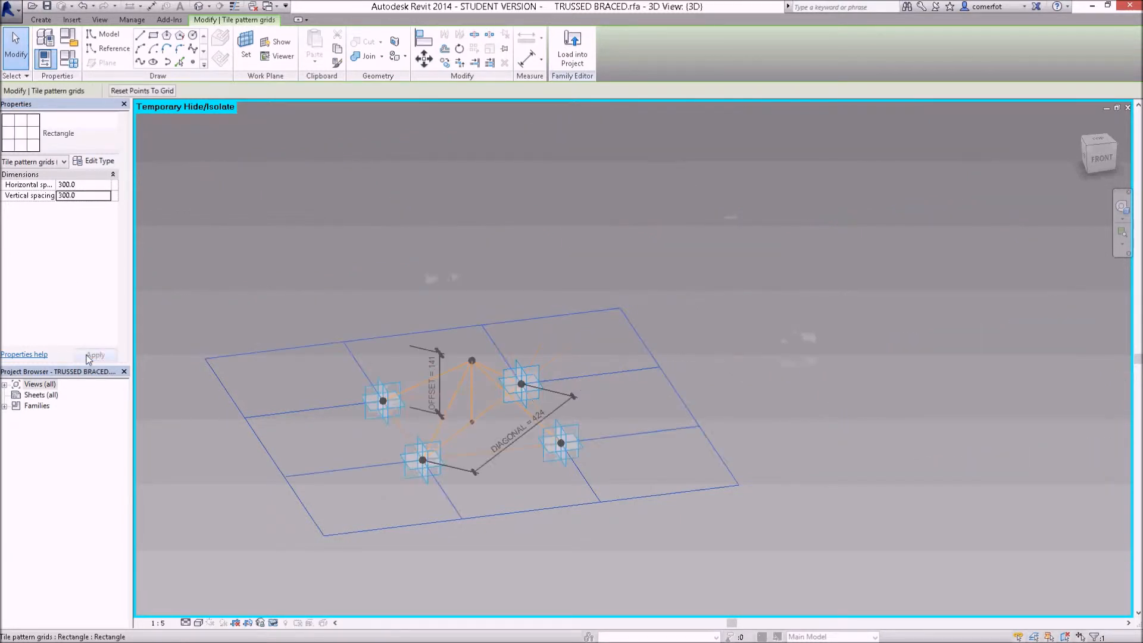
click(450, 429)
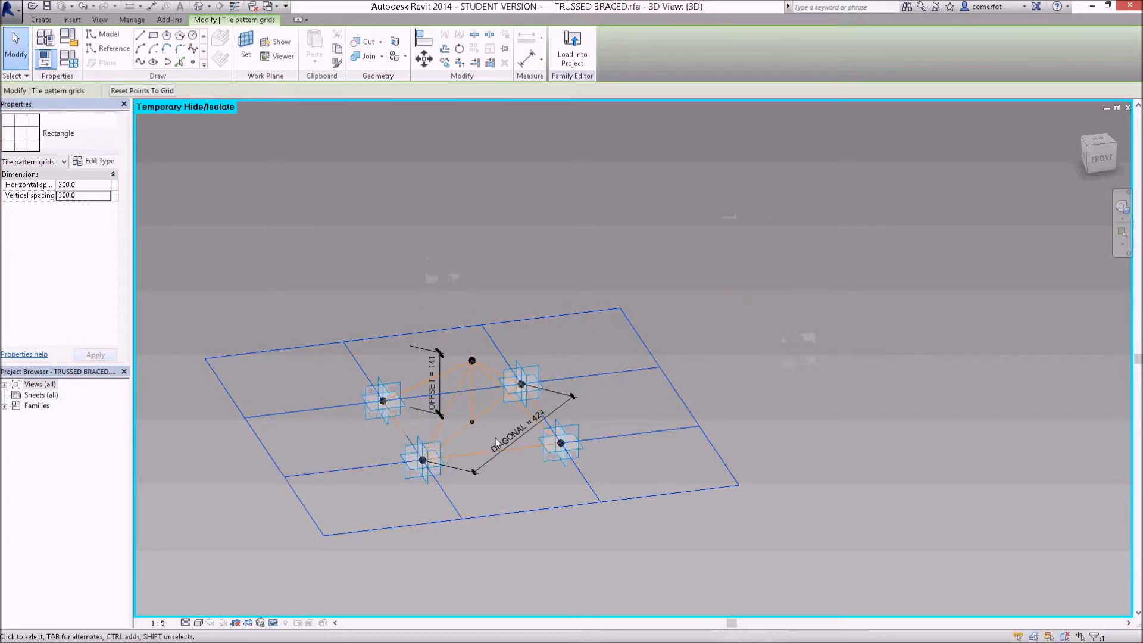
- Place a reference point on the sloping reference line from the front-left adaptive point to the apex and inspect its work plane
scroll(528, 469, up, 3)
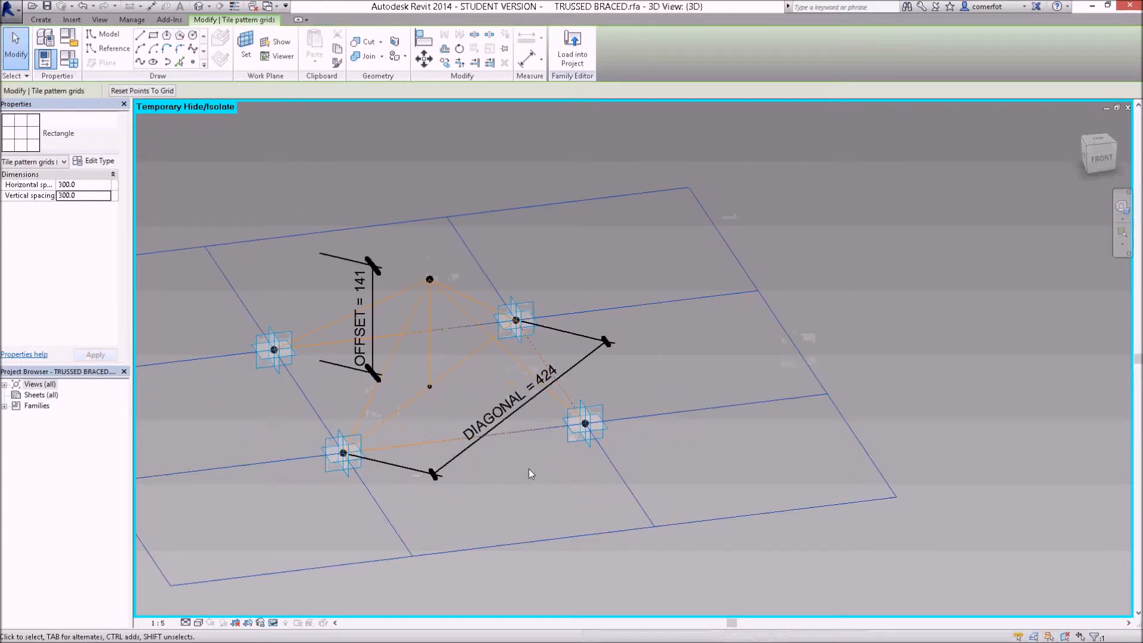
shift+middle_drag(529, 469, 613, 480)
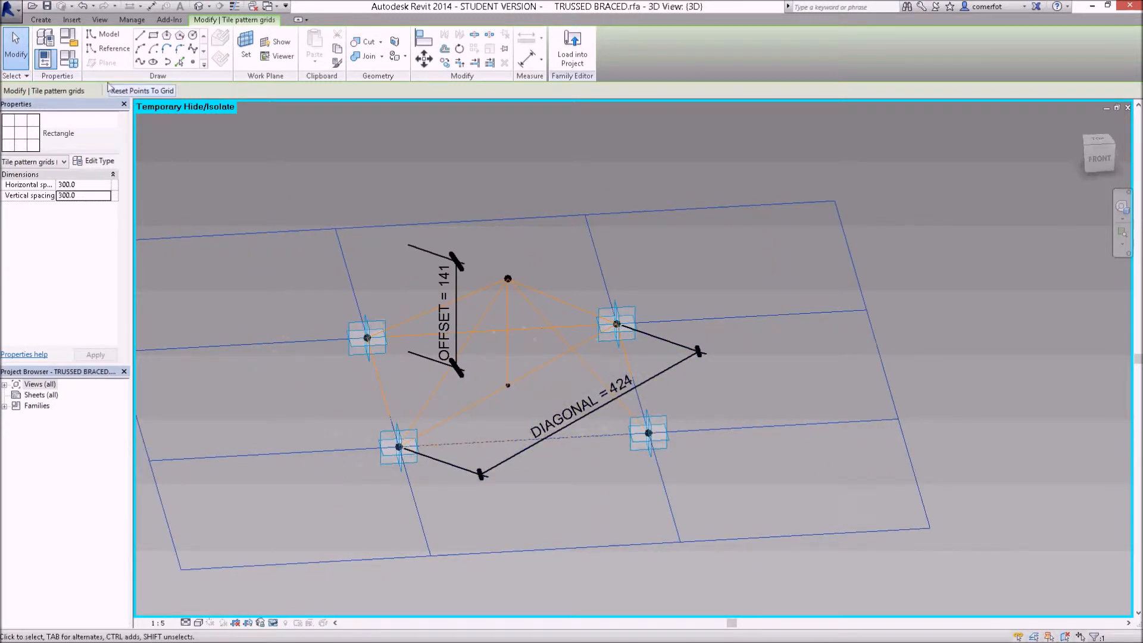
click(194, 62)
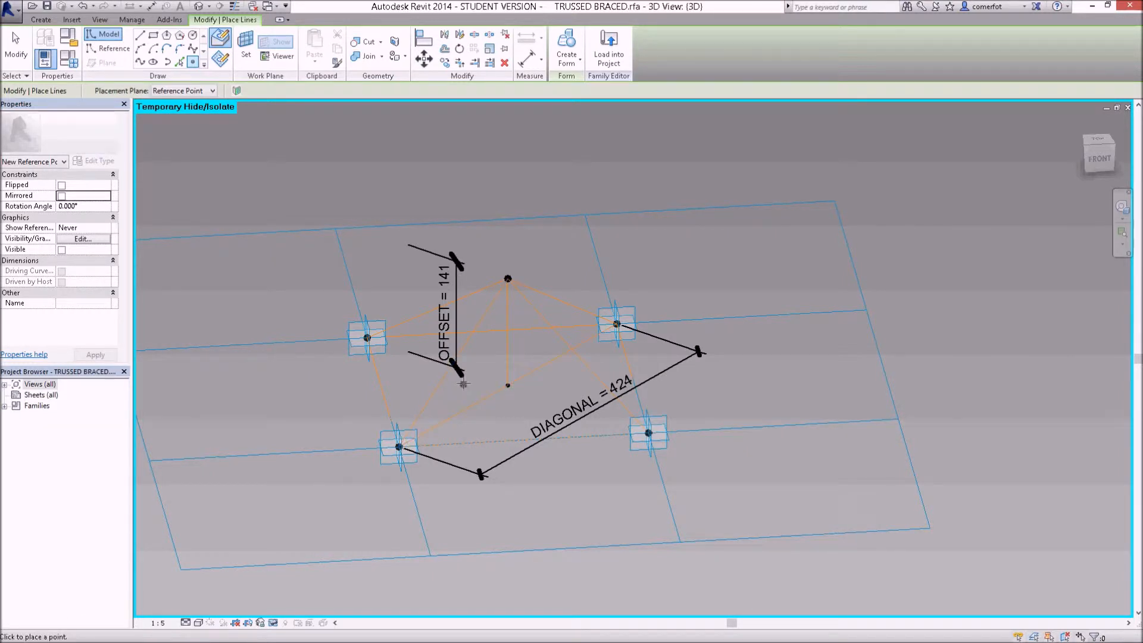
click(439, 385)
key(Escape)
key(Escape)
scroll(458, 388, up, 1)
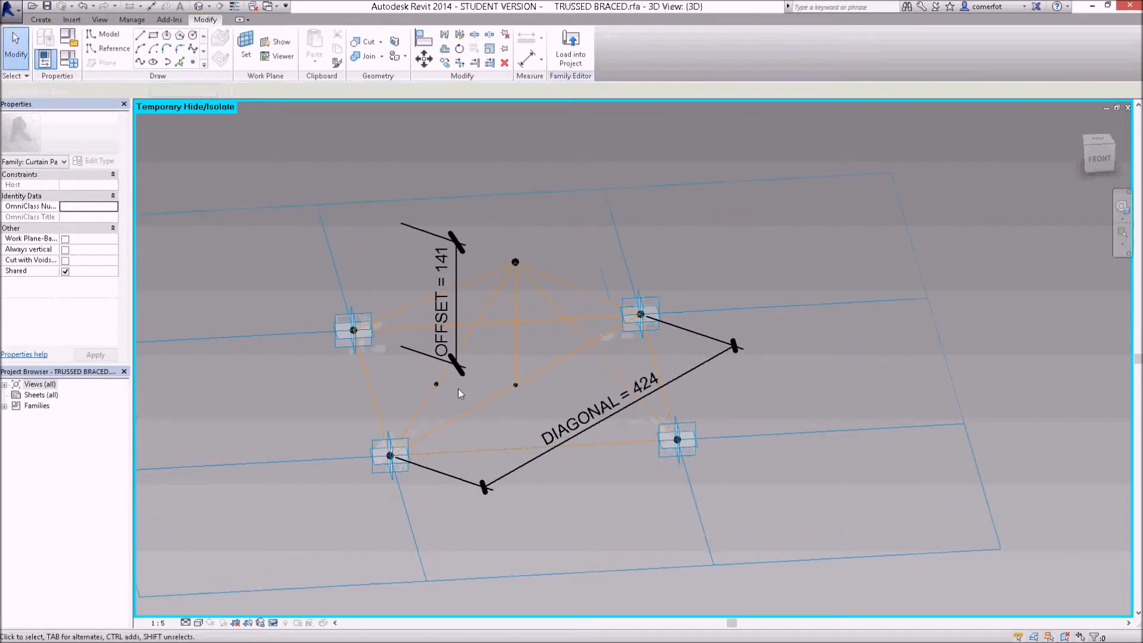
click(438, 384)
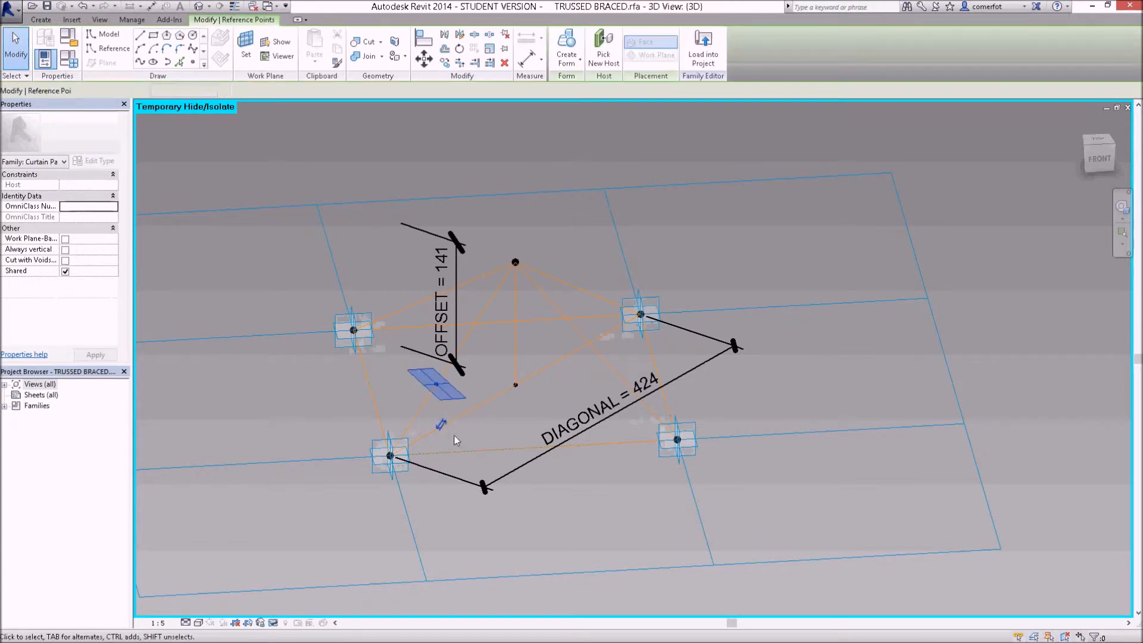
shift+middle_drag(451, 450, 436, 474)
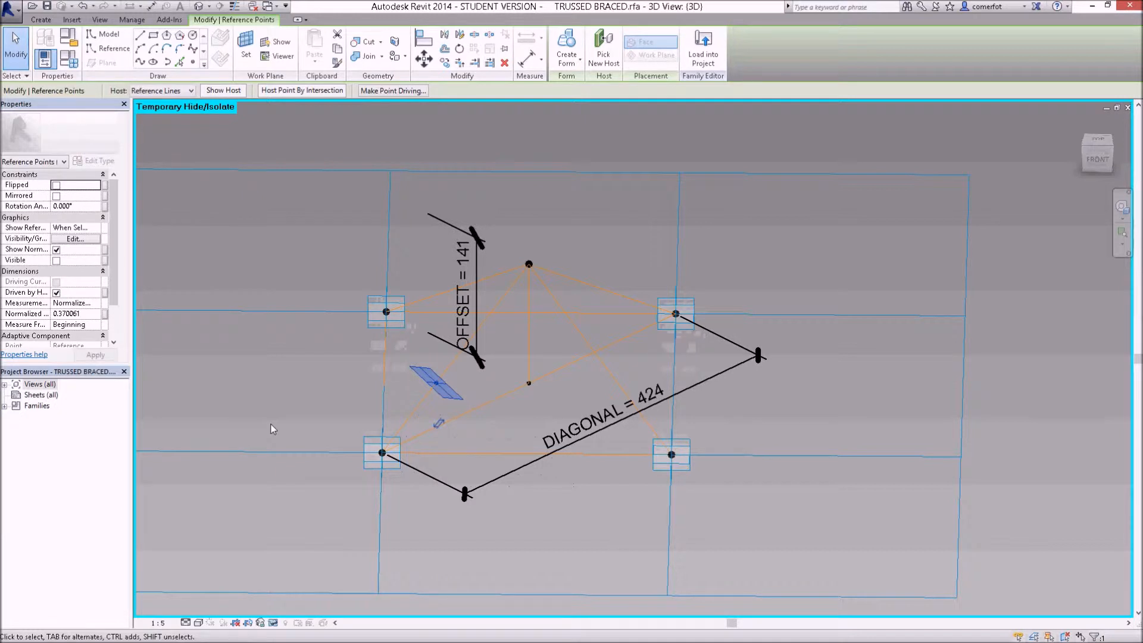
shift+middle_drag(276, 433, 301, 431)
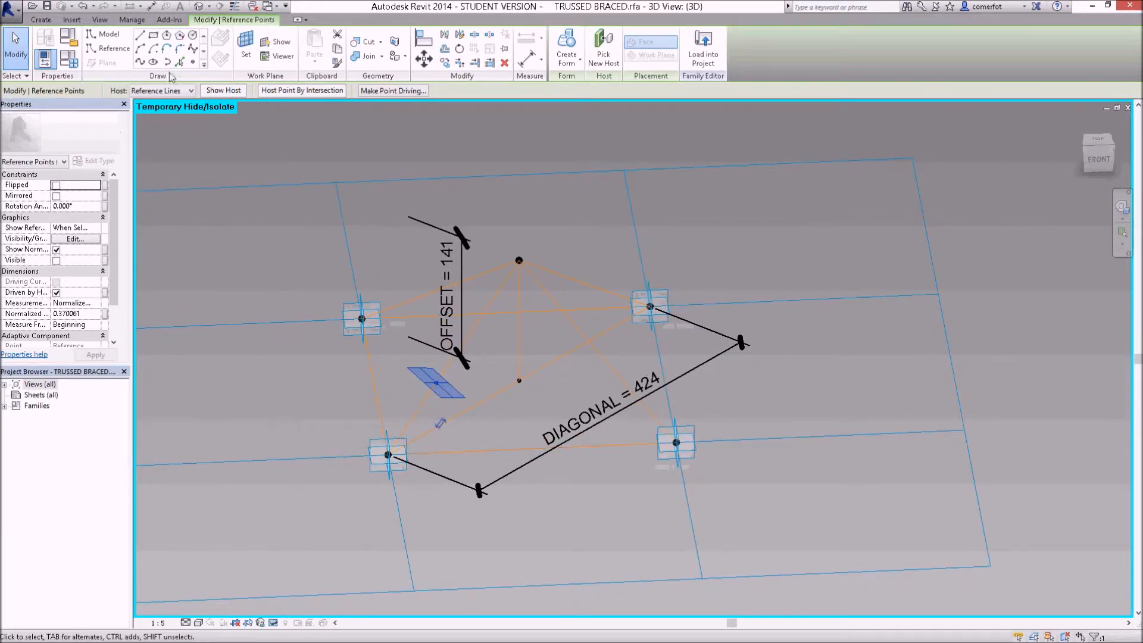
- Place a reference point on the sloping reference line between the back-left adaptive point and the apex
click(193, 62)
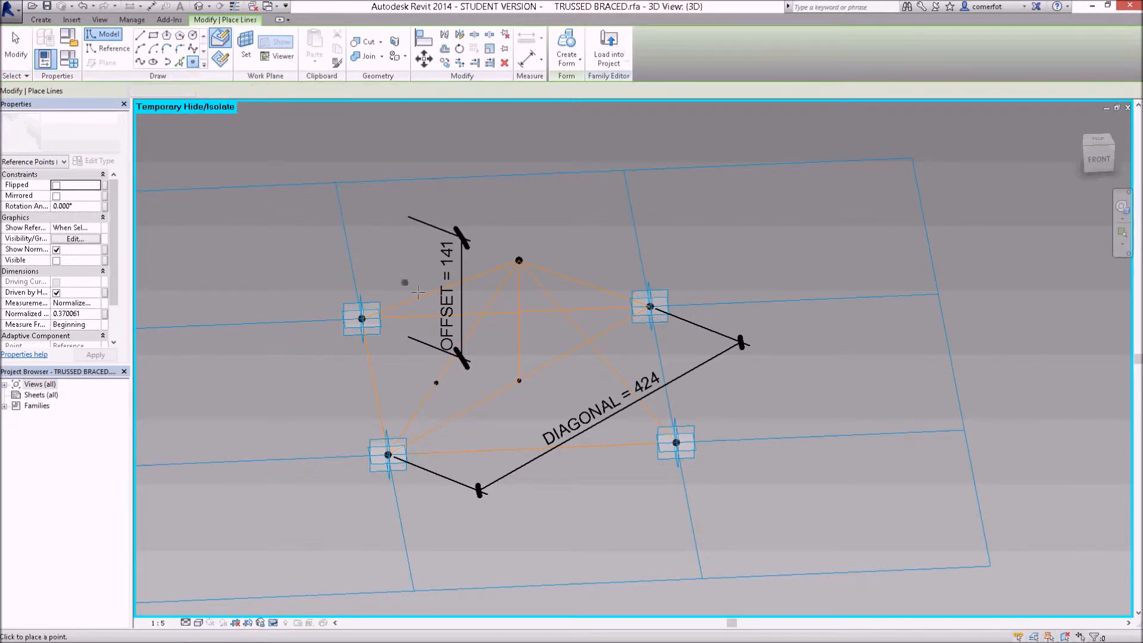
click(417, 292)
key(Escape)
key(Escape)
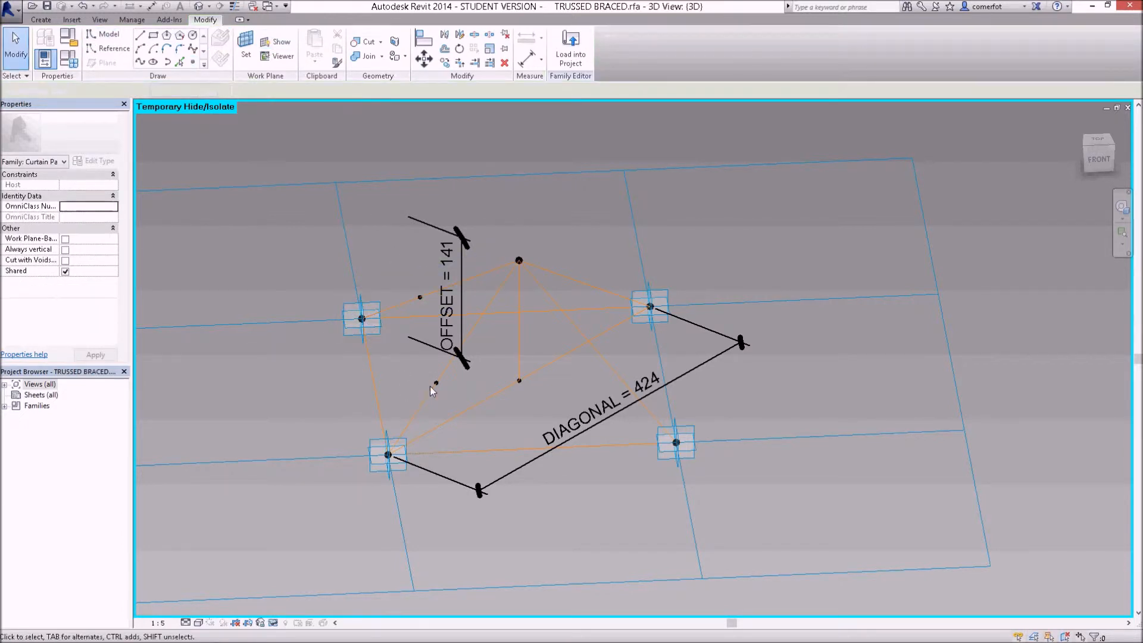
- Draw a circle of radius 12.5 centred on the front-left brace's reference point, in that point's work plane
click(438, 383)
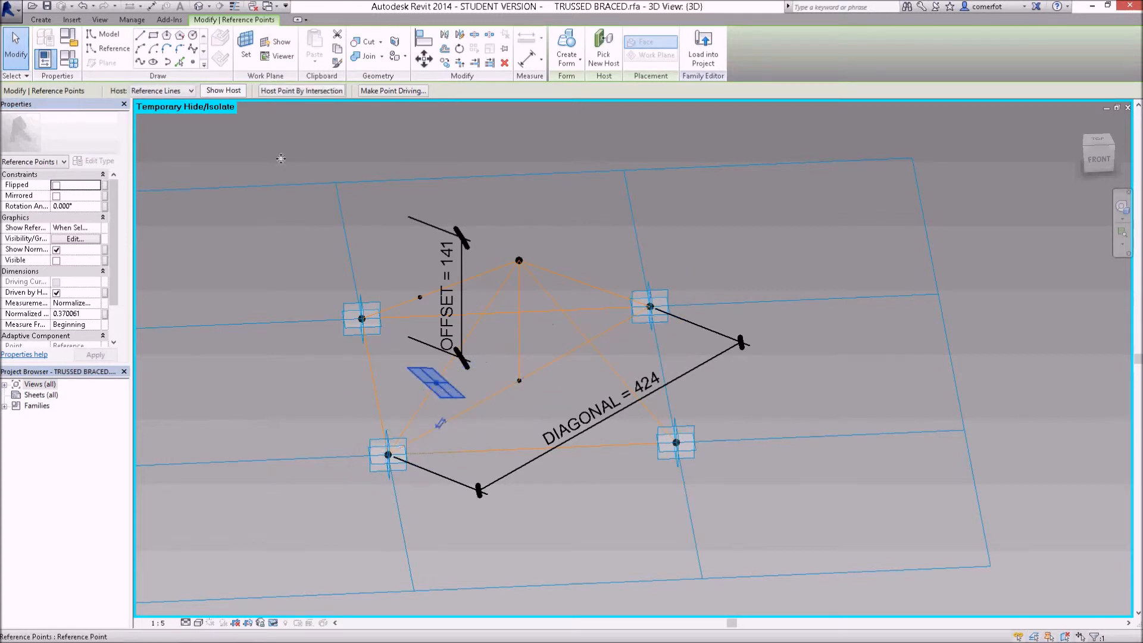
click(194, 36)
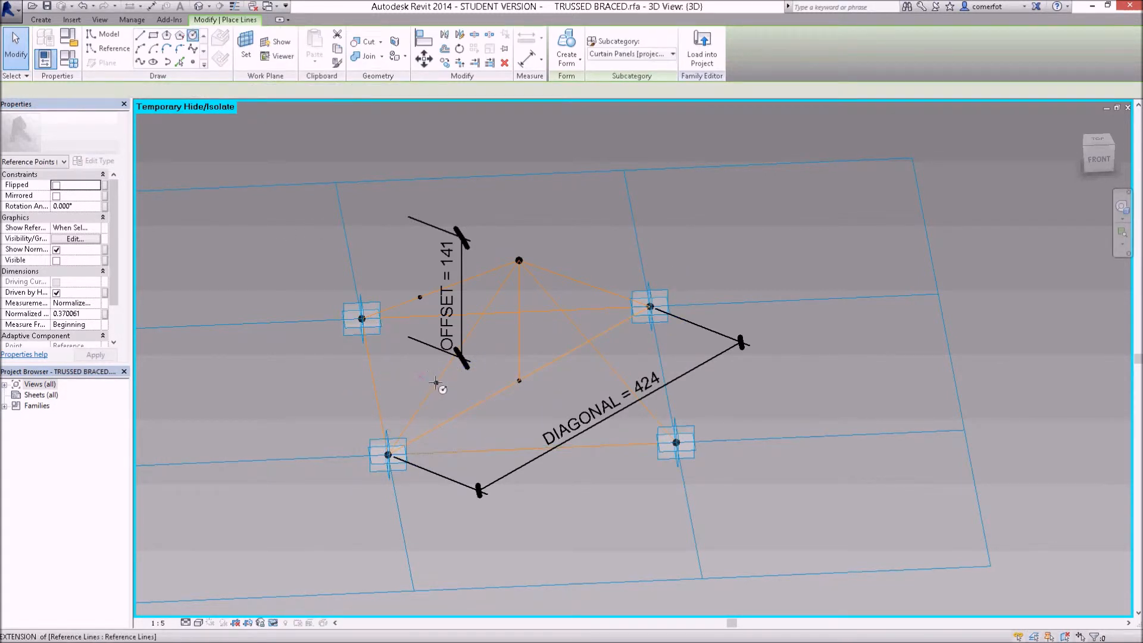
click(435, 382)
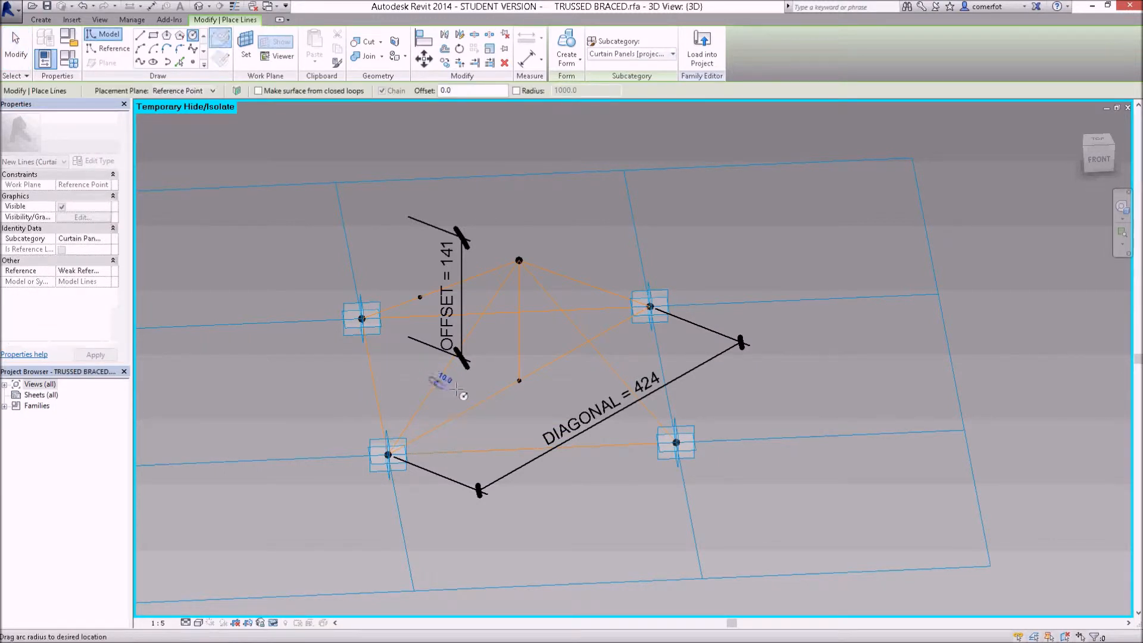
text(12.5)
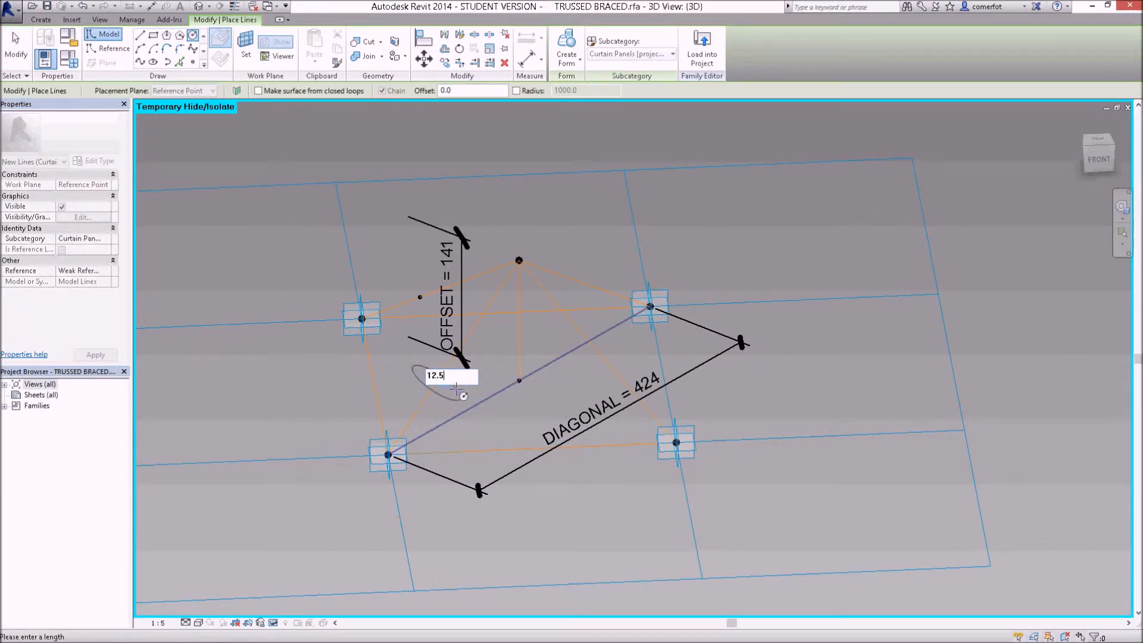
key(Return)
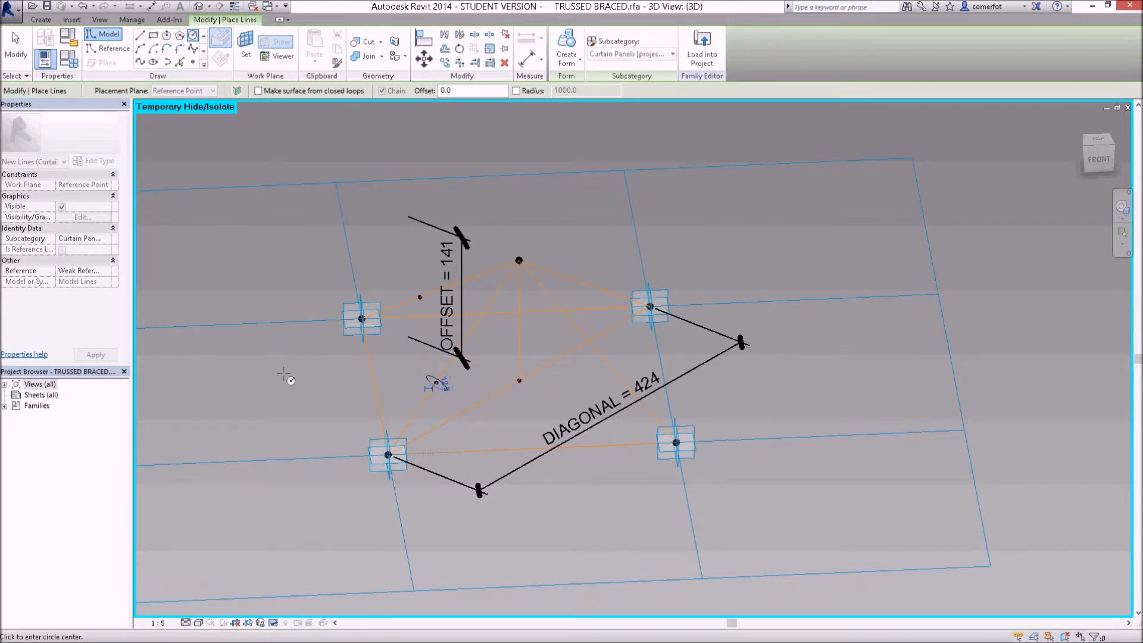
key(Escape)
key(Escape)
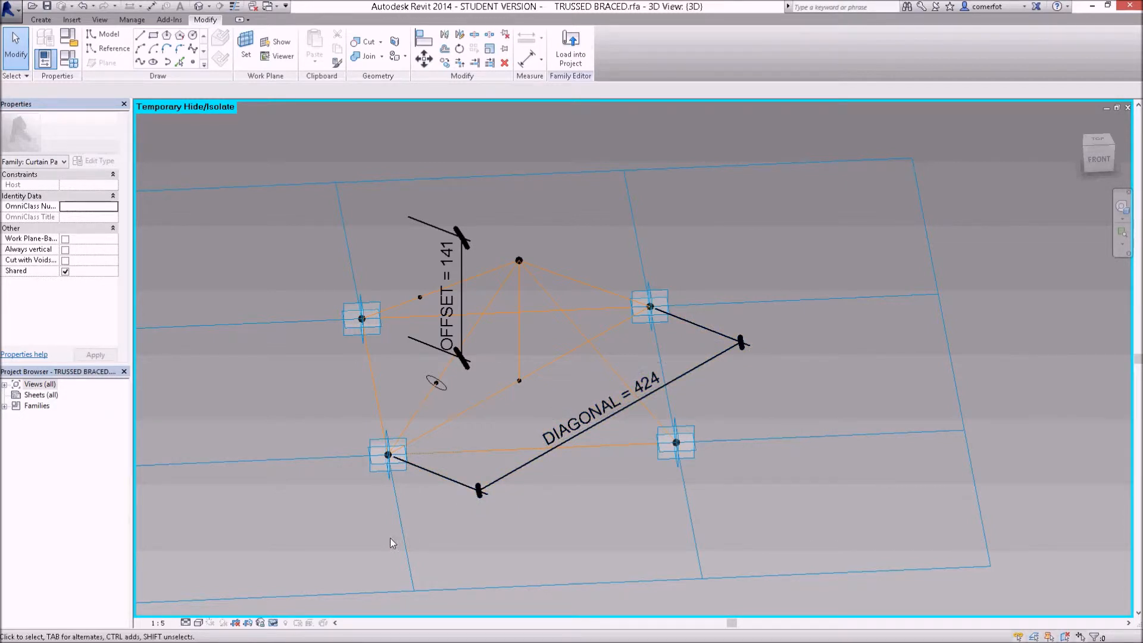
- Draw a circle of radius 12.5 centred on the back-left brace's reference point, in that point's work plane
shift+middle_drag(377, 528, 402, 540)
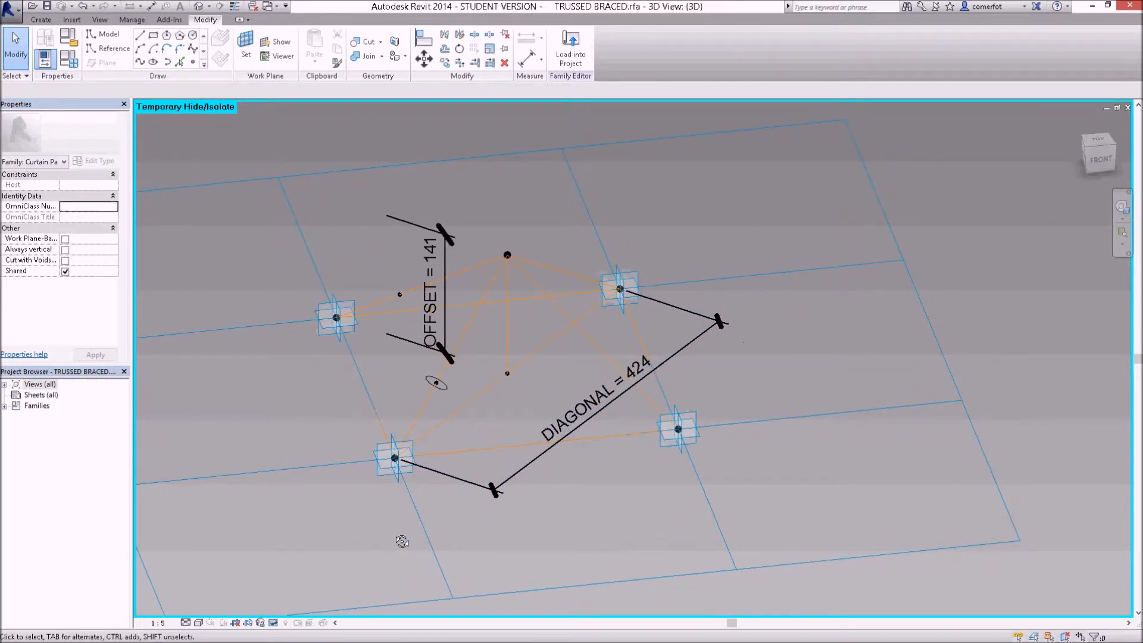
click(400, 294)
shift+middle_drag(316, 324, 334, 330)
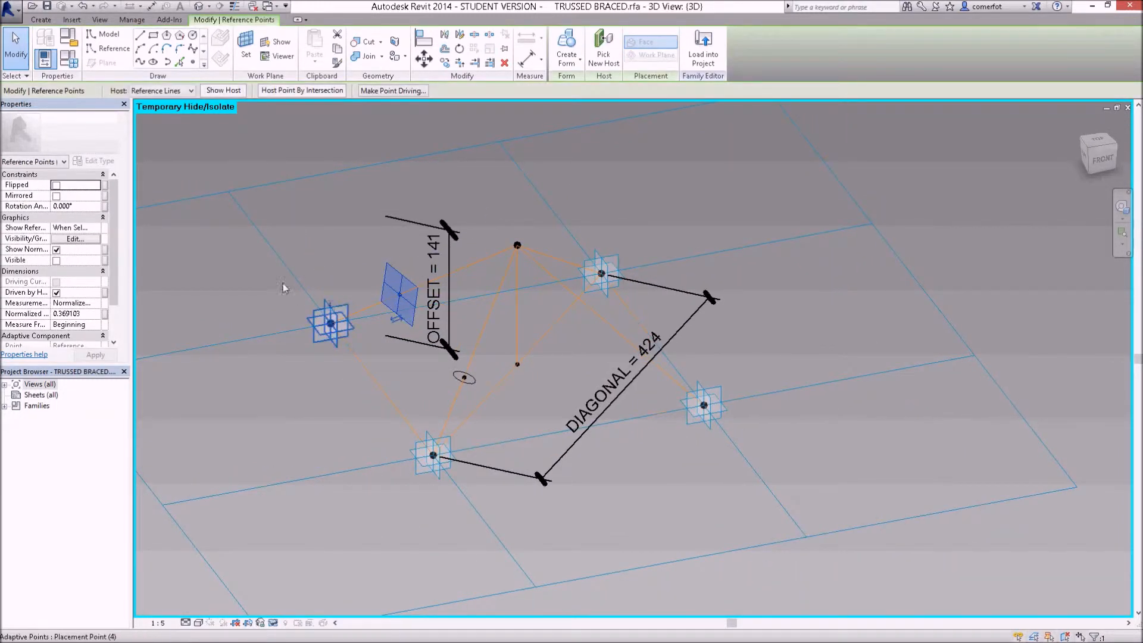
click(193, 35)
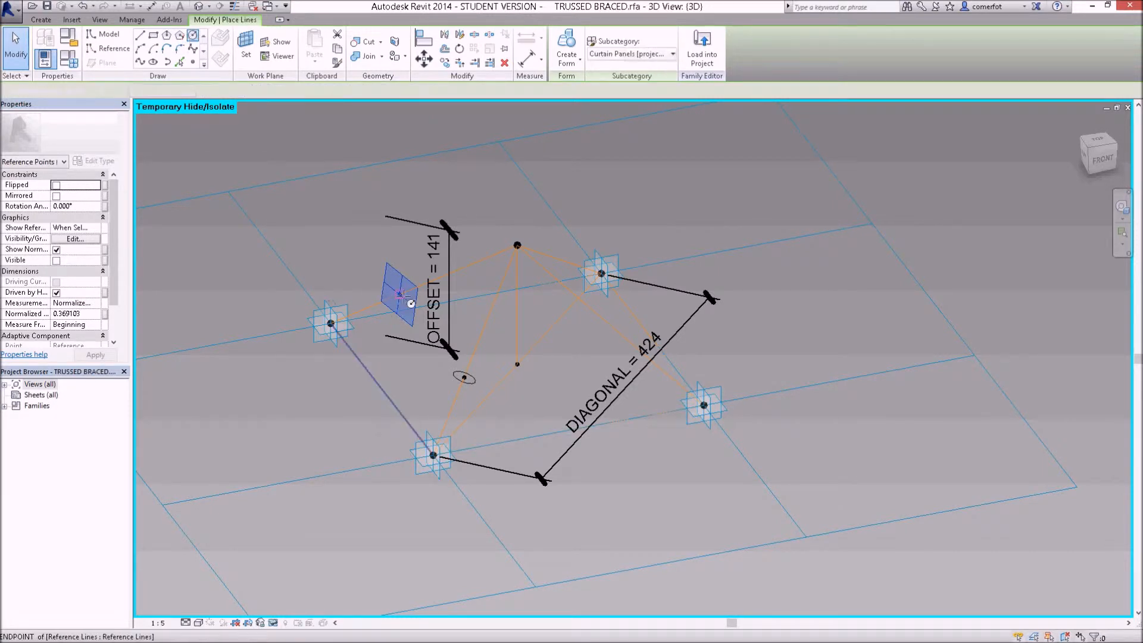
click(399, 294)
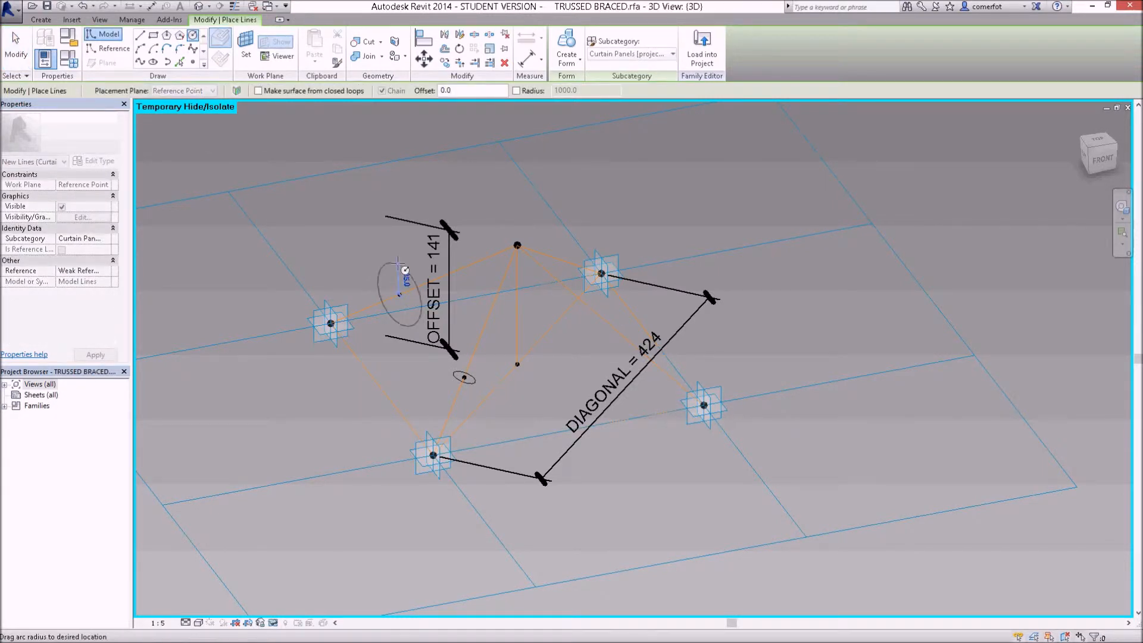
text(12.5)
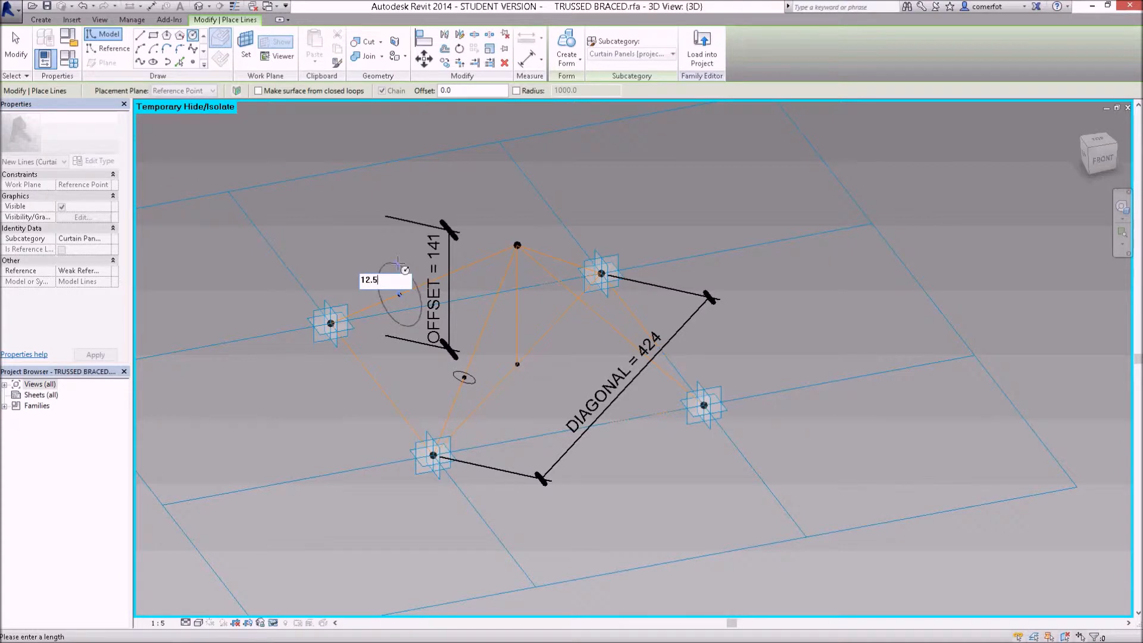
key(Return)
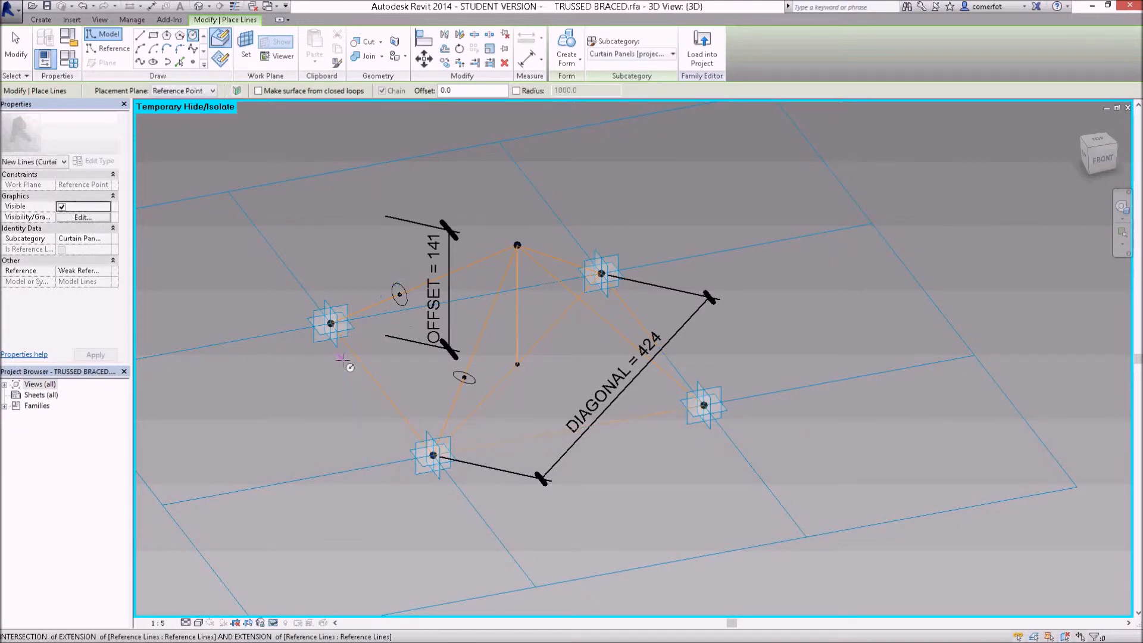
key(Escape)
key(Escape)
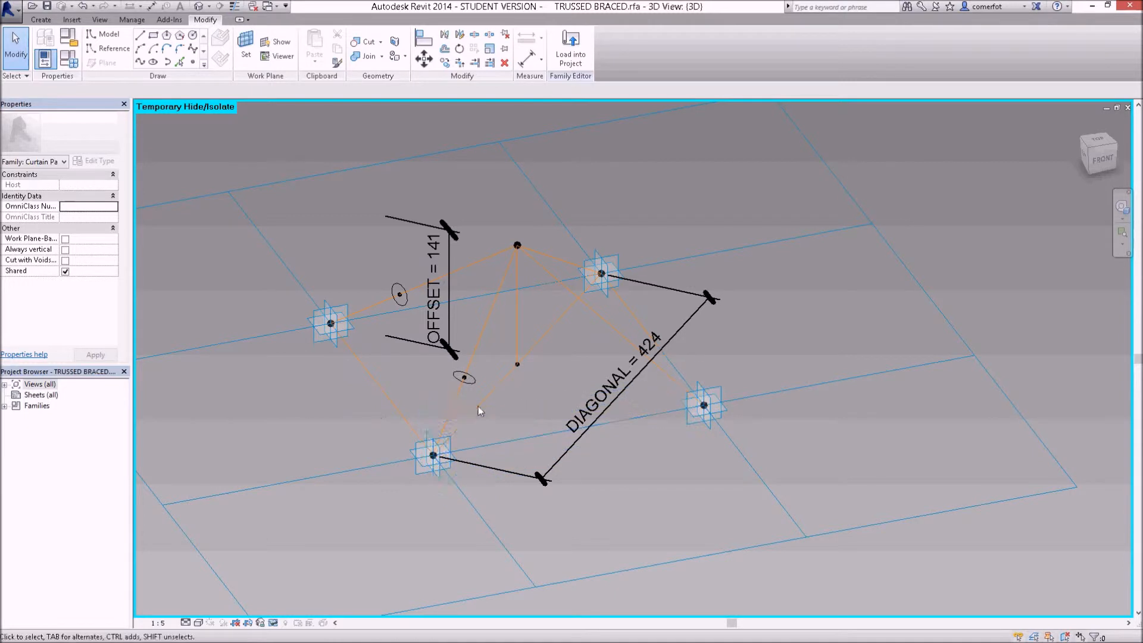
- Place a diameter dimension on the circle of the back-left brace
key(d)
key(i)
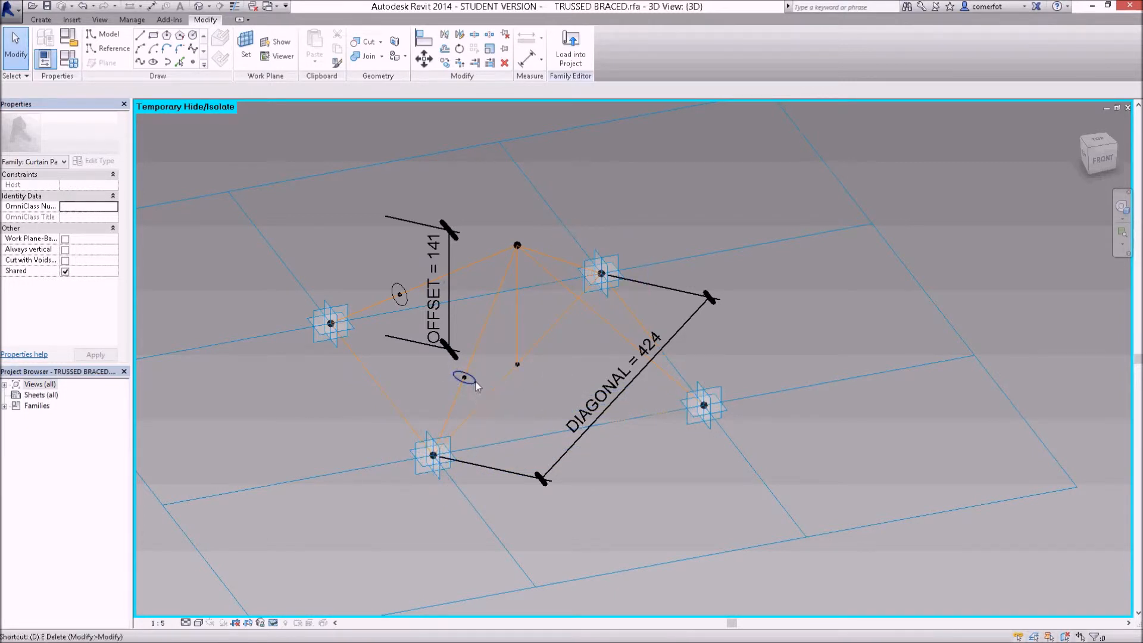
click(644, 51)
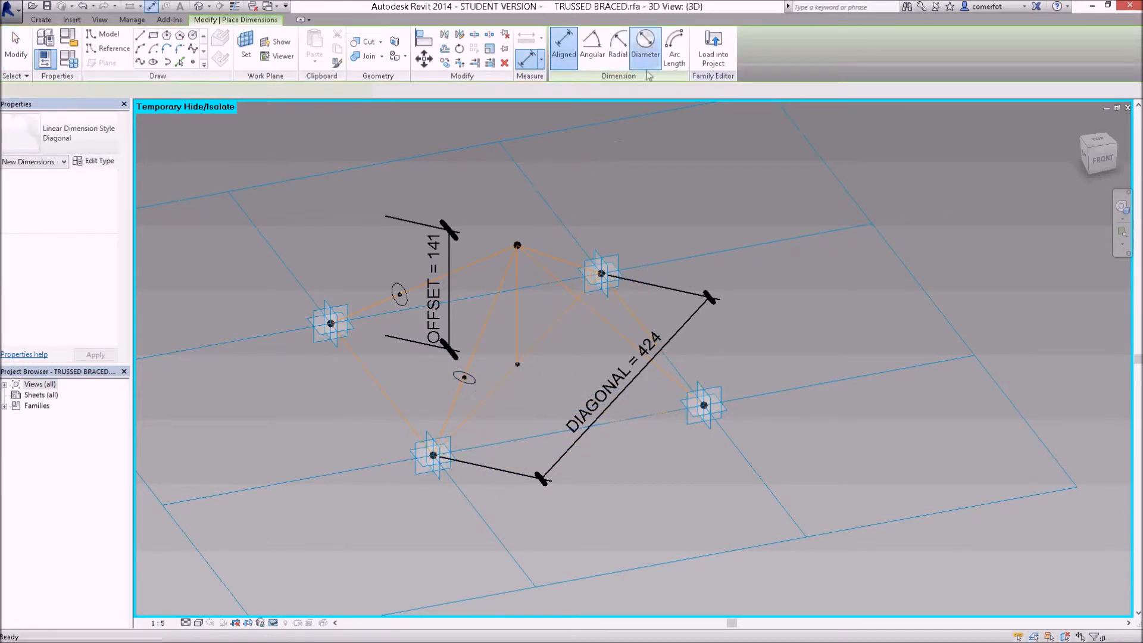
click(474, 380)
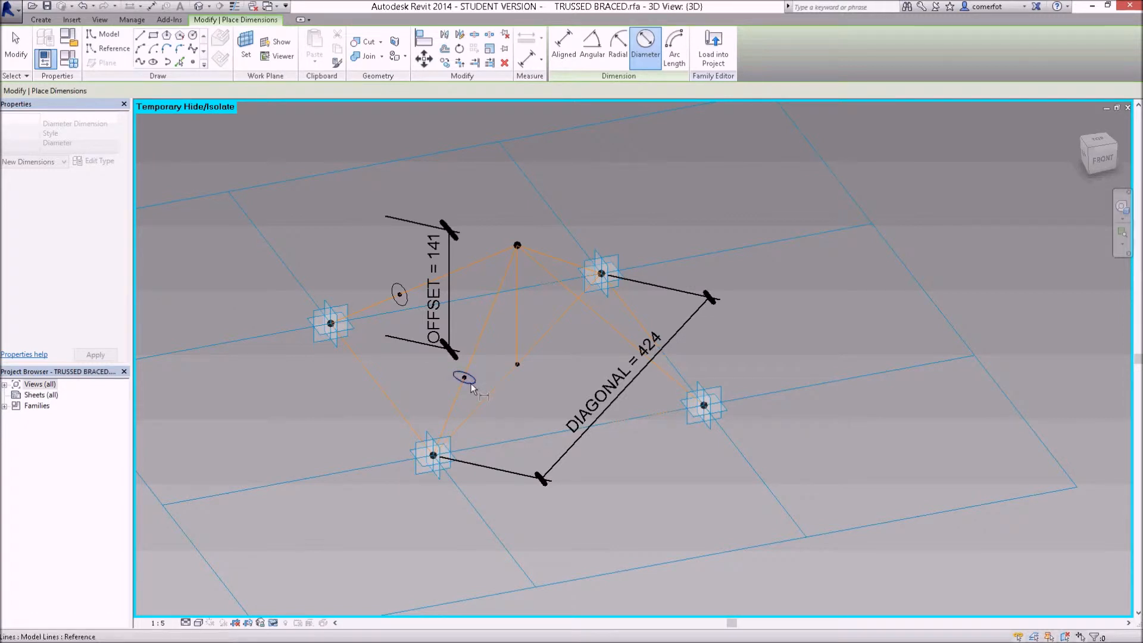
scroll(471, 386, up, 4)
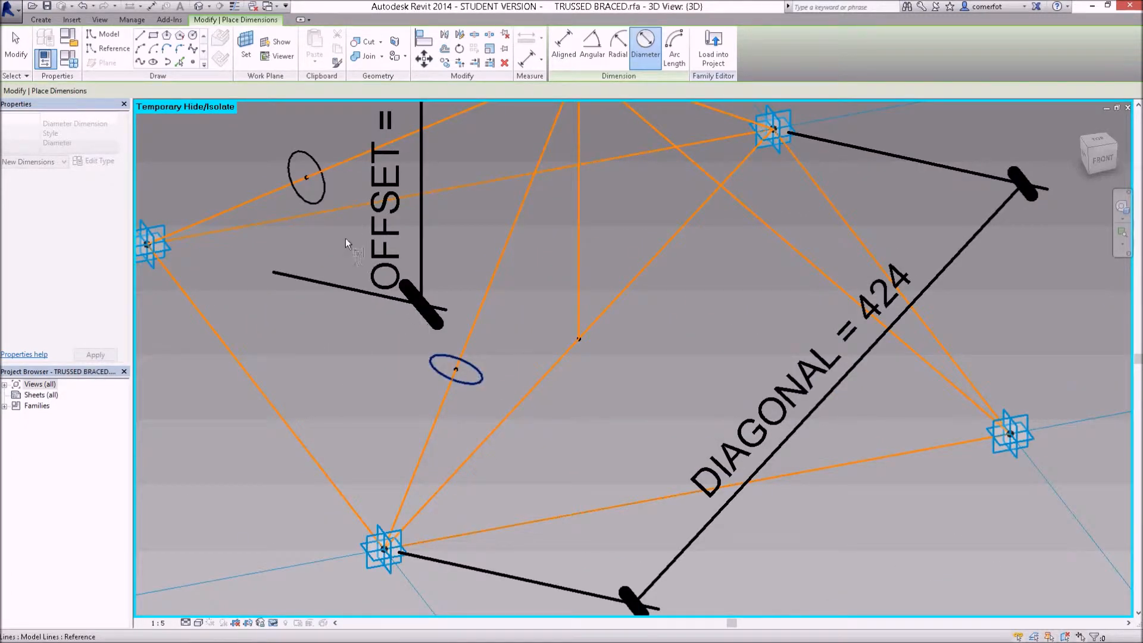
click(308, 200)
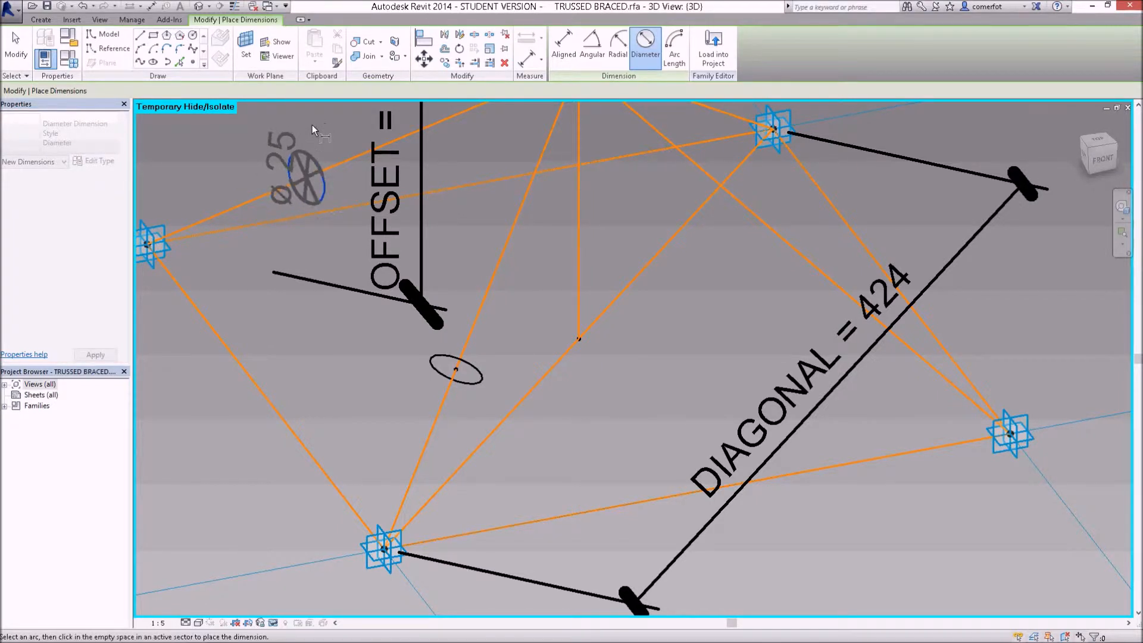
click(312, 124)
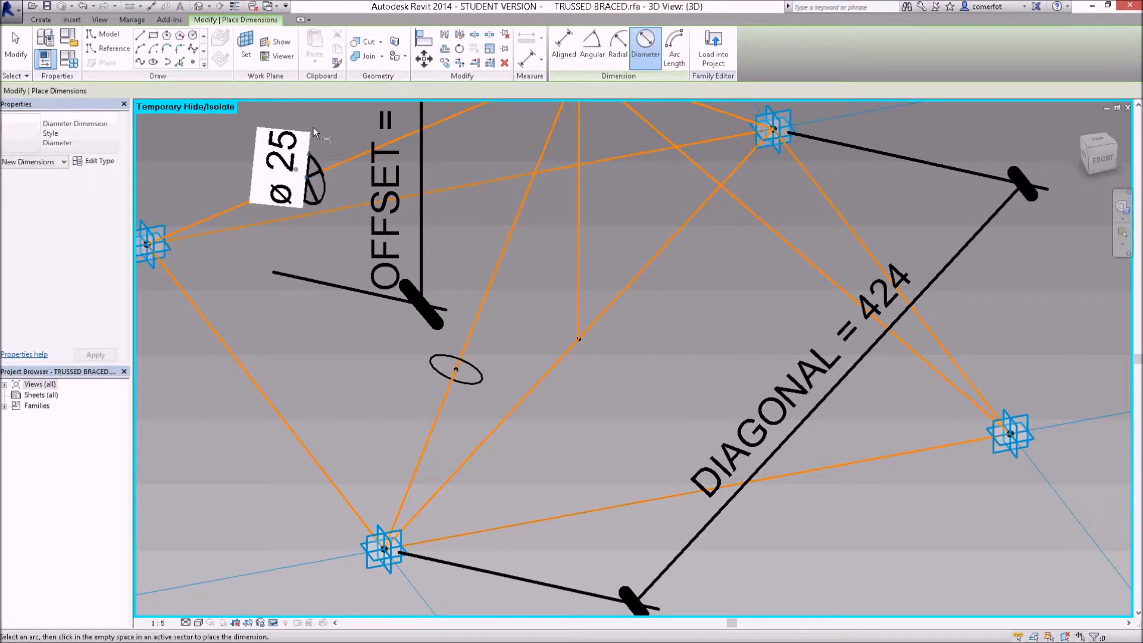
key(Escape)
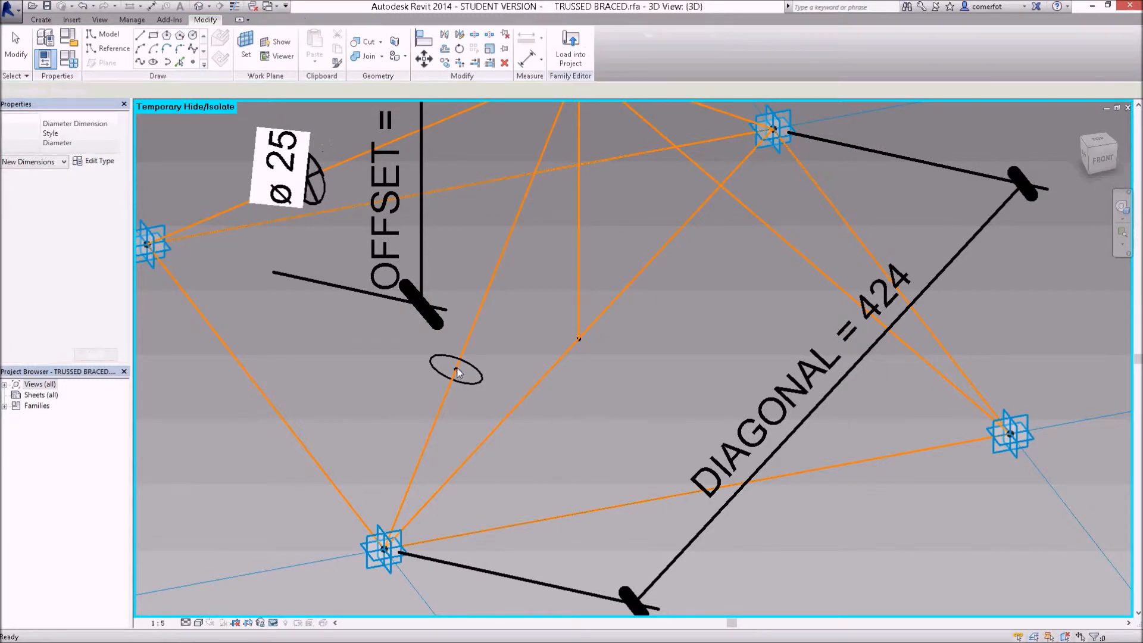
- Place a diameter dimension on the circle of the front-left brace
click(454, 373)
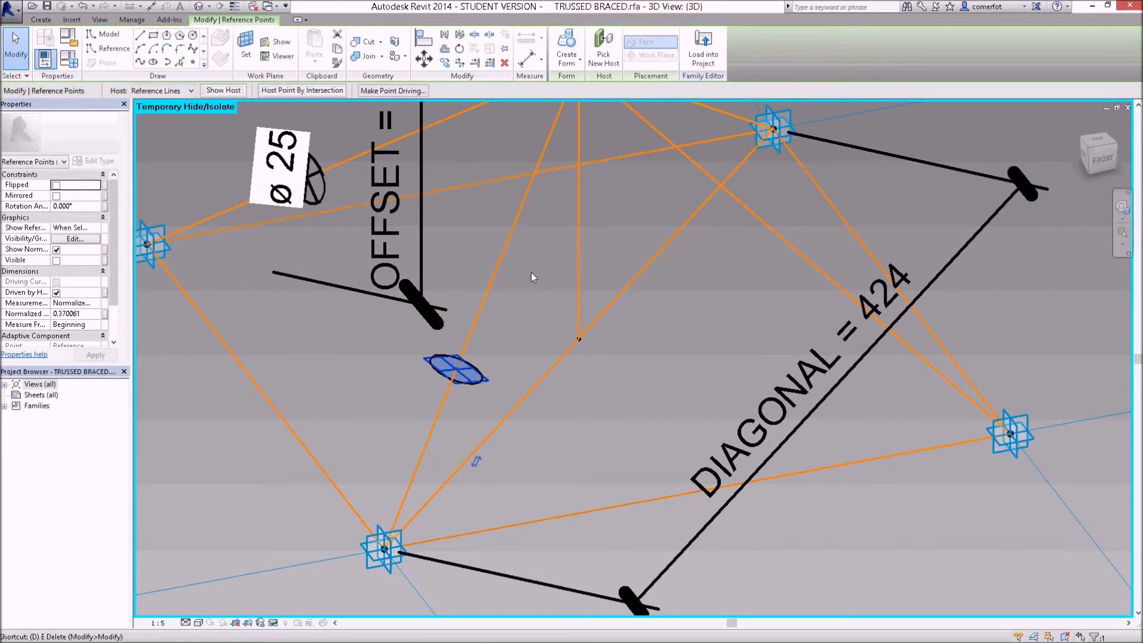
key(d)
key(i)
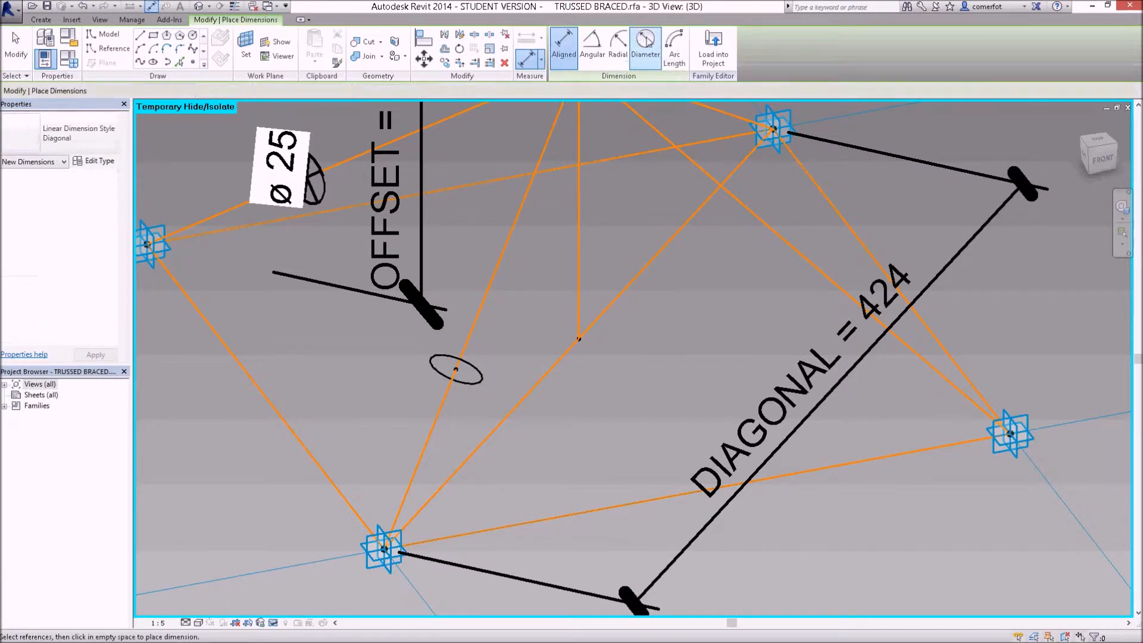
click(645, 42)
click(477, 369)
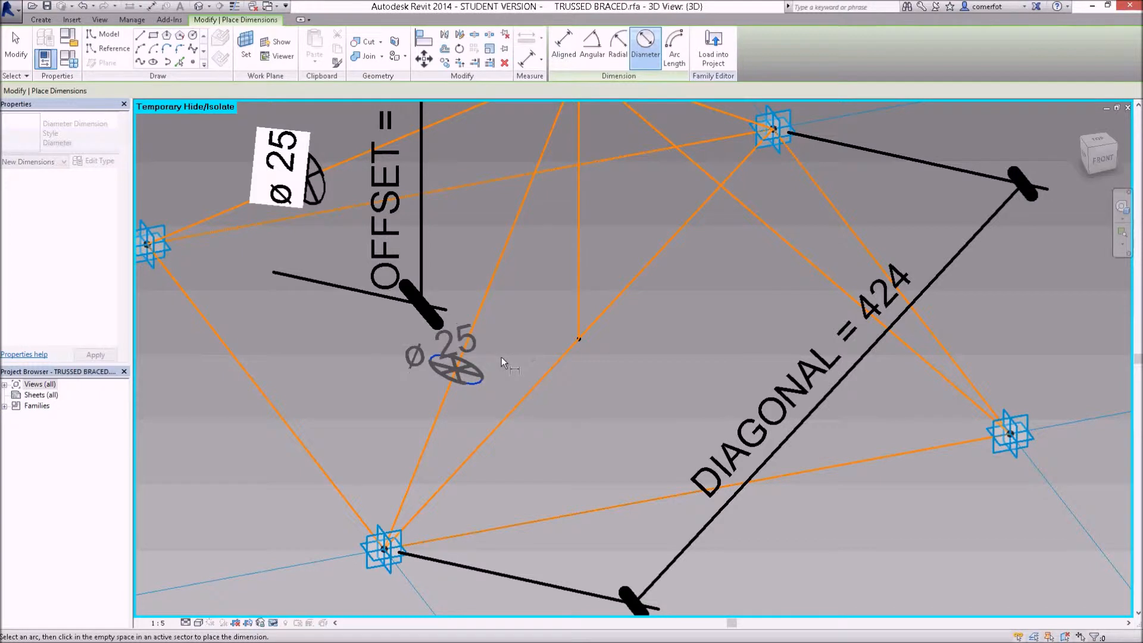
click(502, 356)
key(Escape)
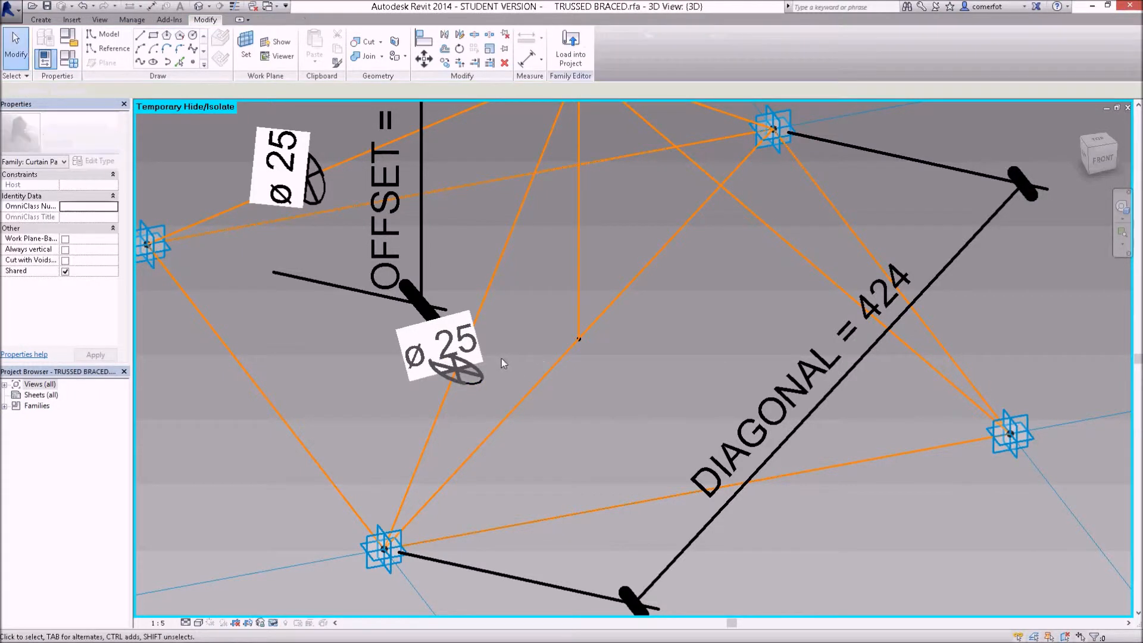
- Label both brace circles' diameter dimensions with a new type parameter named BRACE DIAMETER
click(464, 372)
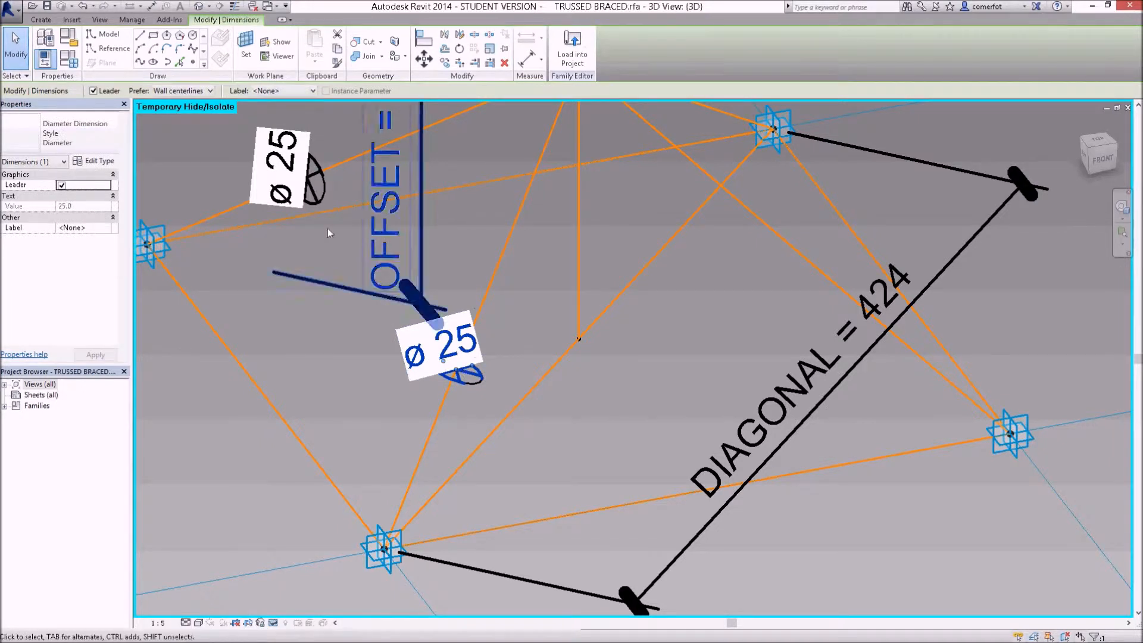
ctrl+click(312, 193)
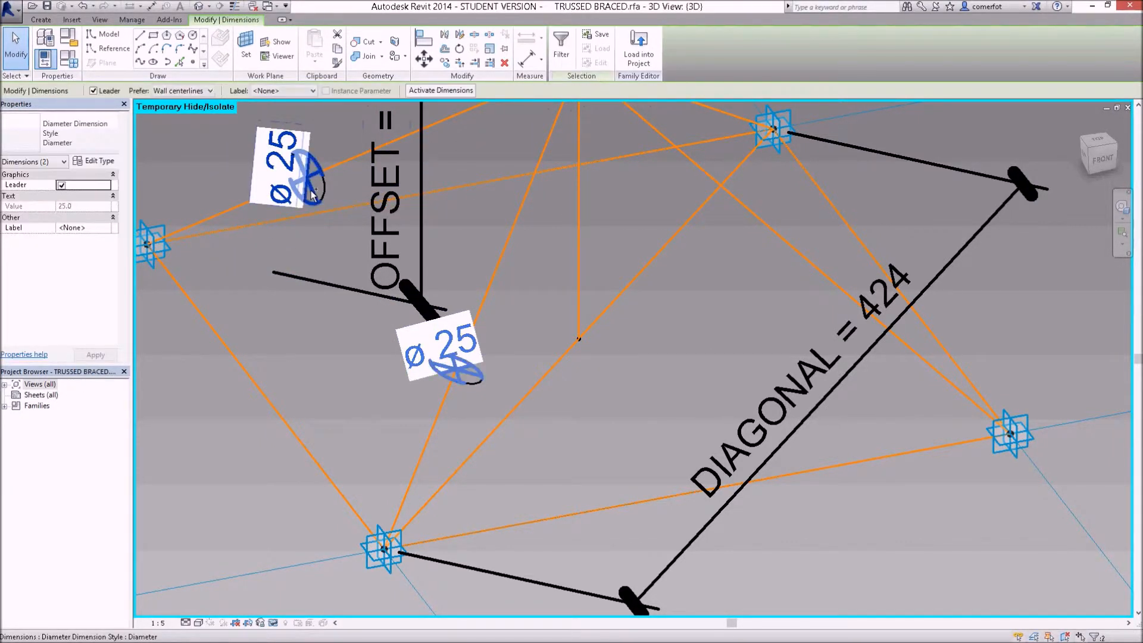
click(314, 91)
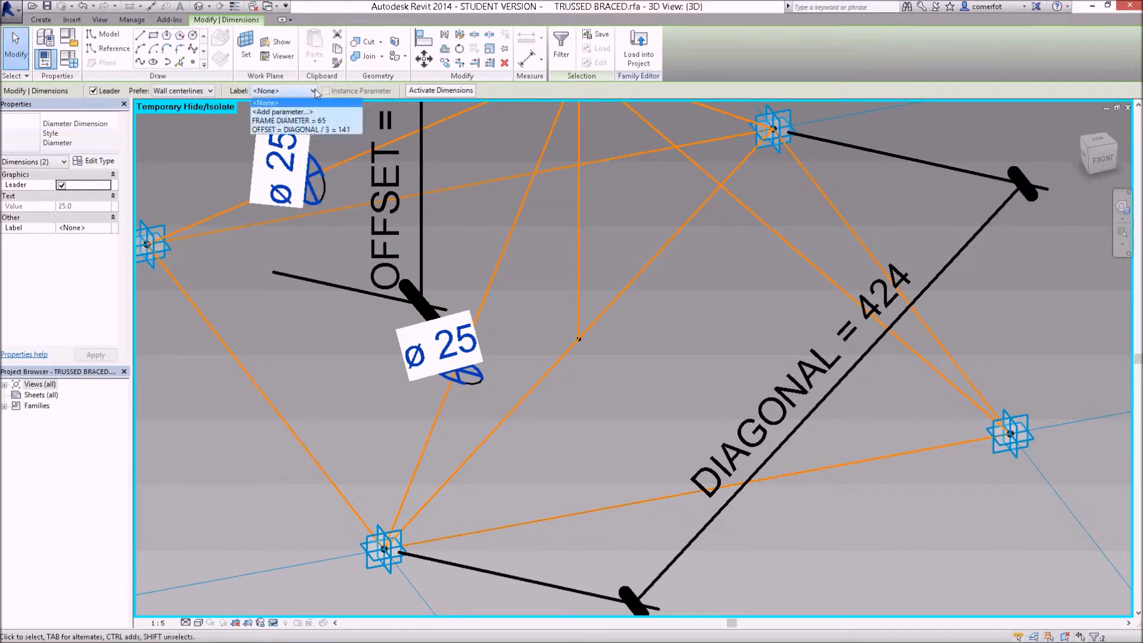
click(295, 113)
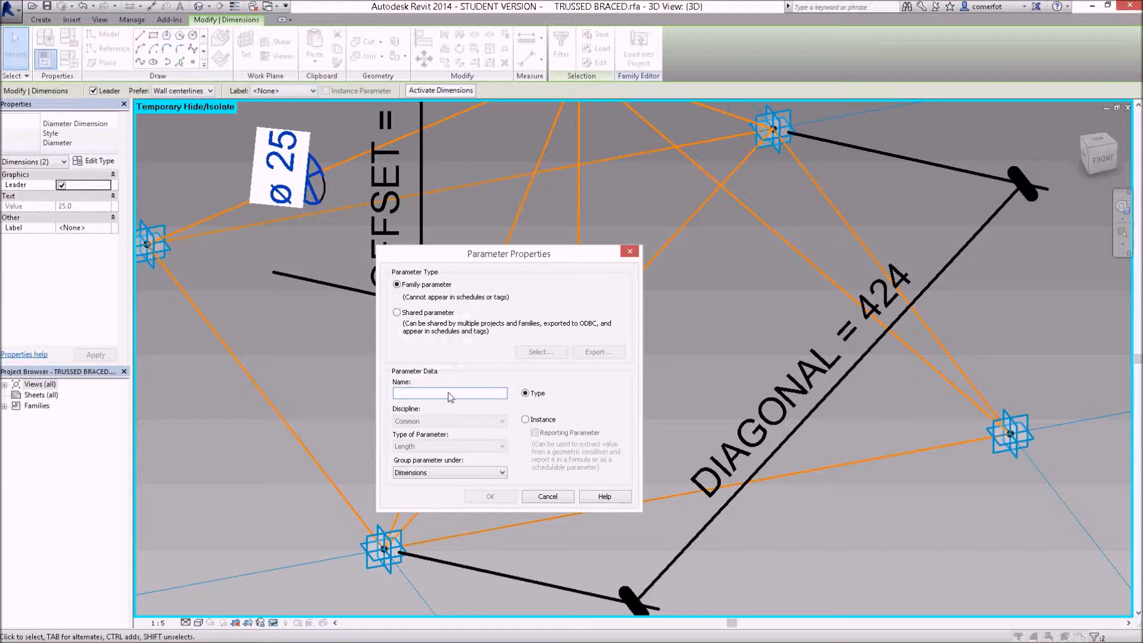
text(BRACE DIAMETER)
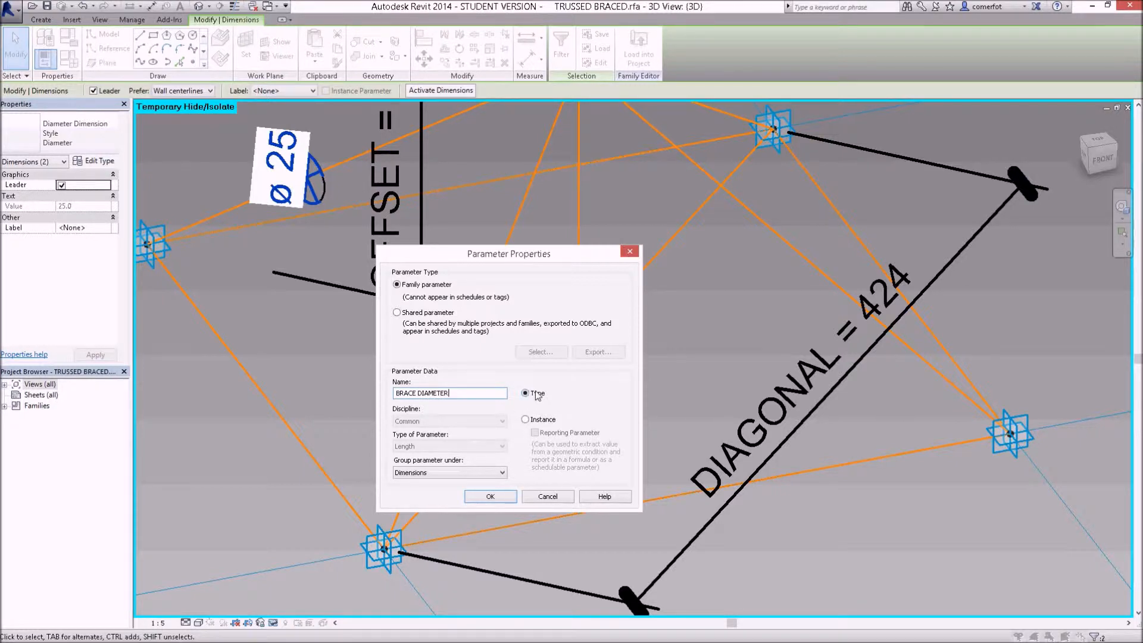
click(491, 496)
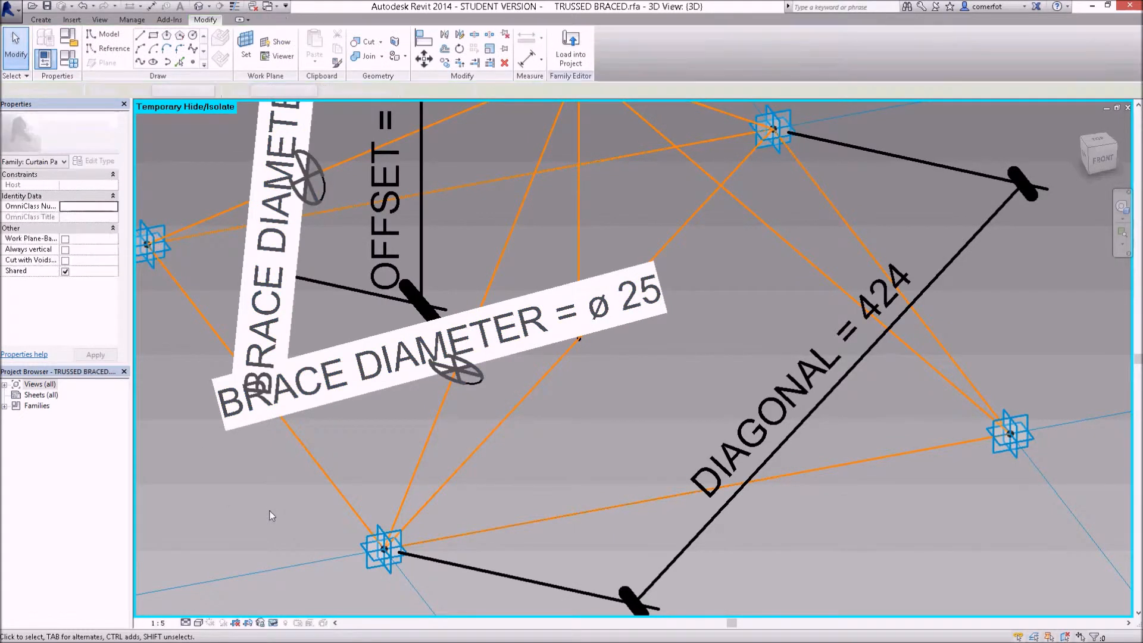
- Set the 3D view's scale to 1:2 to shrink the dimension annotations
scroll(270, 511, down, 3)
scroll(269, 509, down, 1)
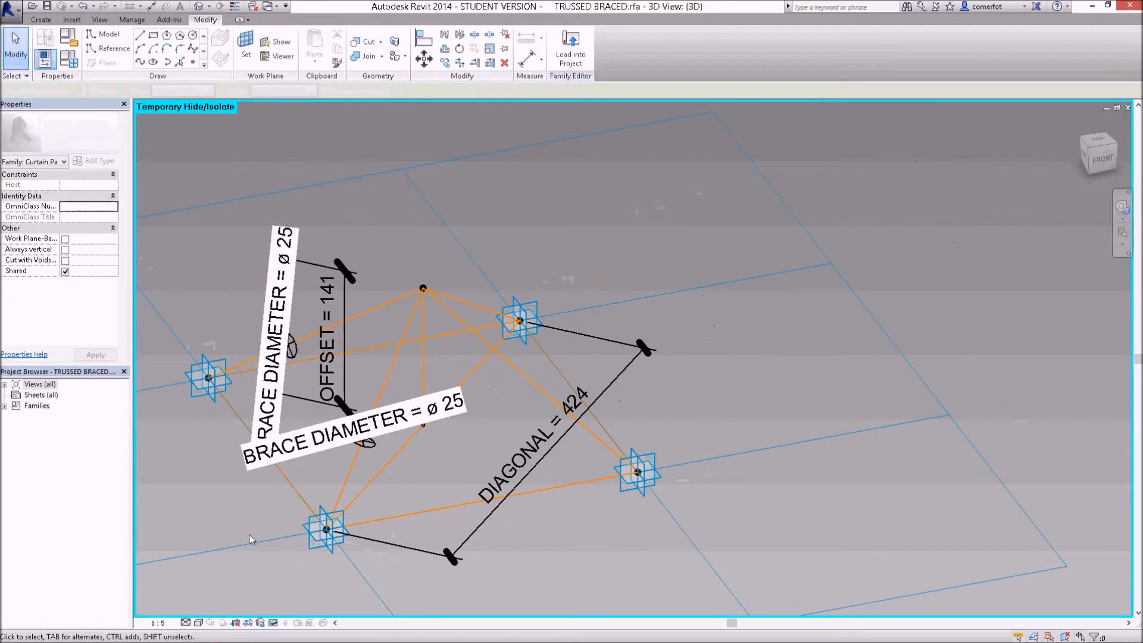
click(159, 623)
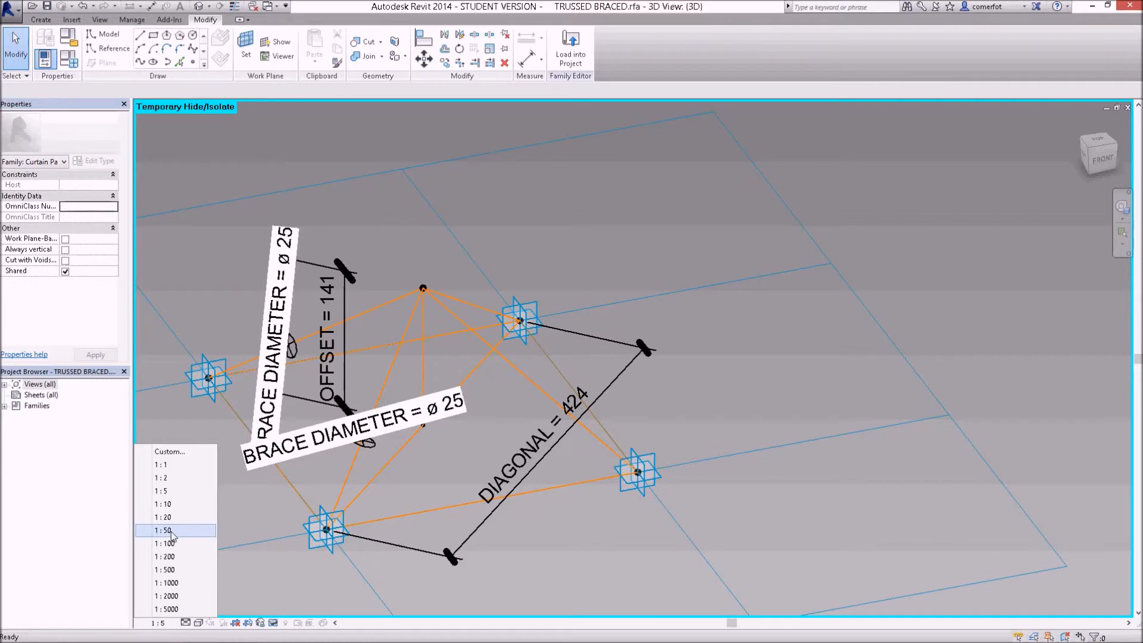
click(167, 478)
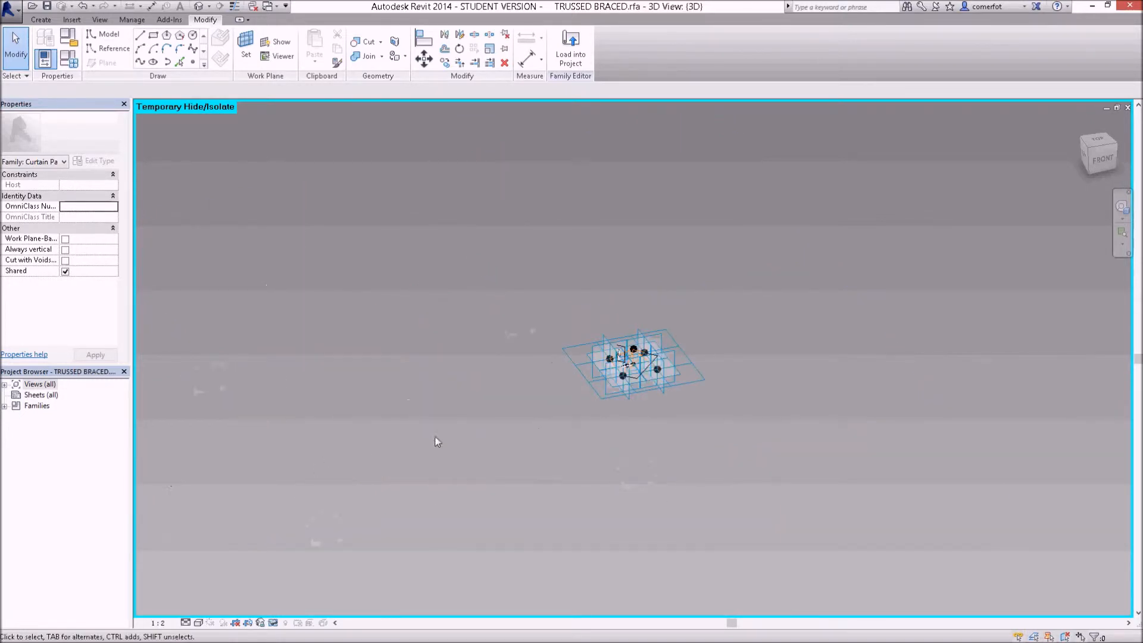
scroll(635, 368, up, 8)
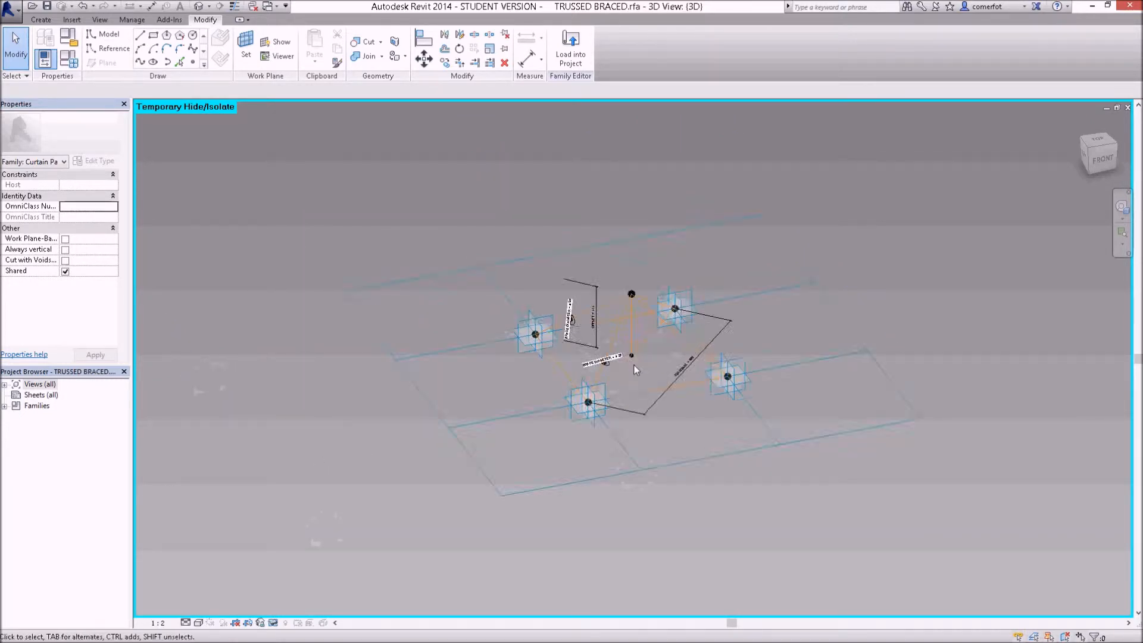
scroll(634, 365, down, 2)
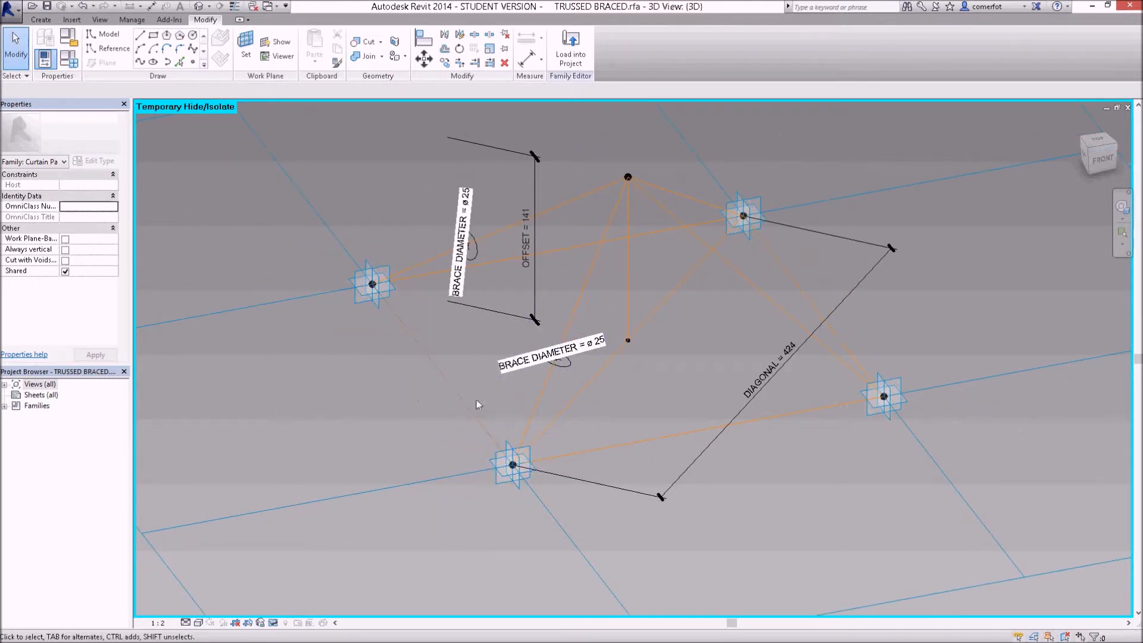
- Create a solid brace form from the front-left circle along the two sloping reference lines running over the apex to the back-right adaptive point
click(561, 375)
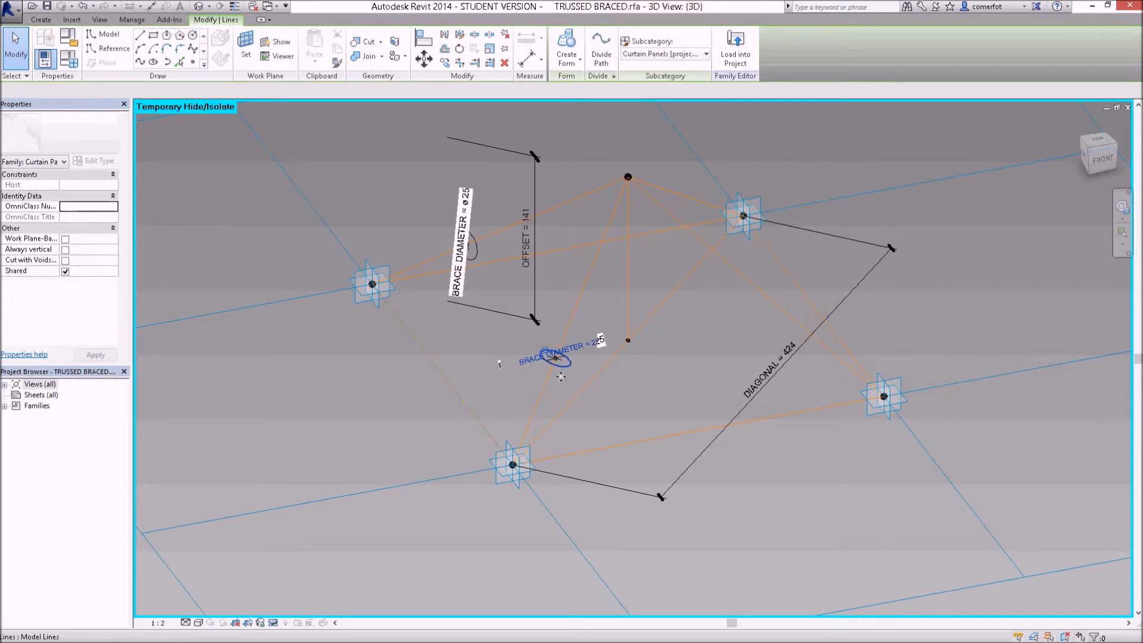
click(545, 393)
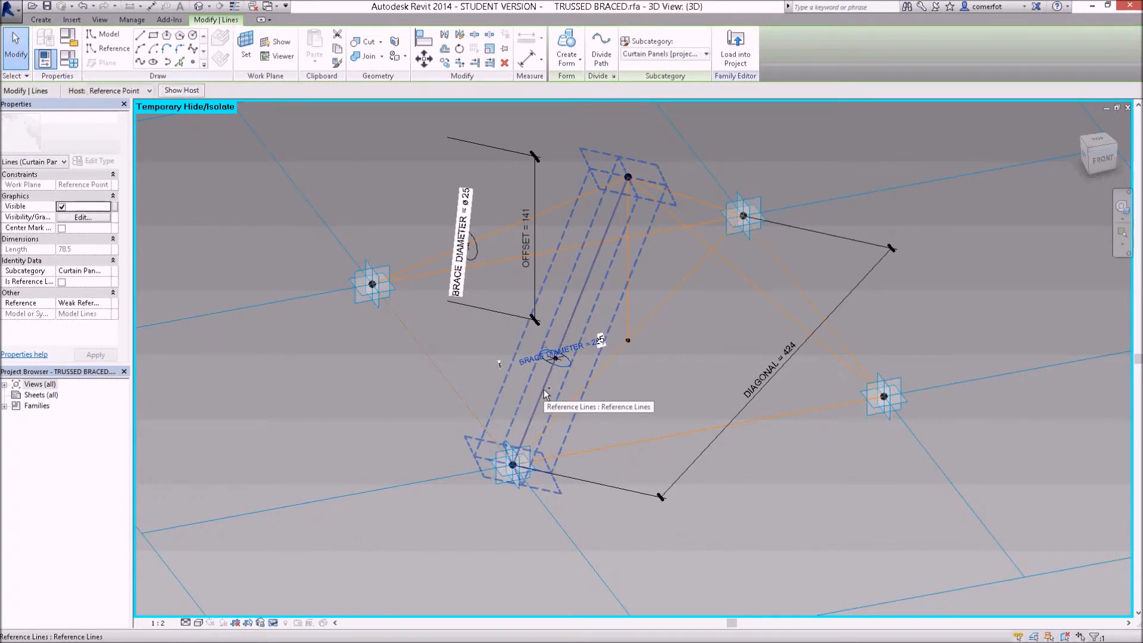
ctrl+click(544, 390)
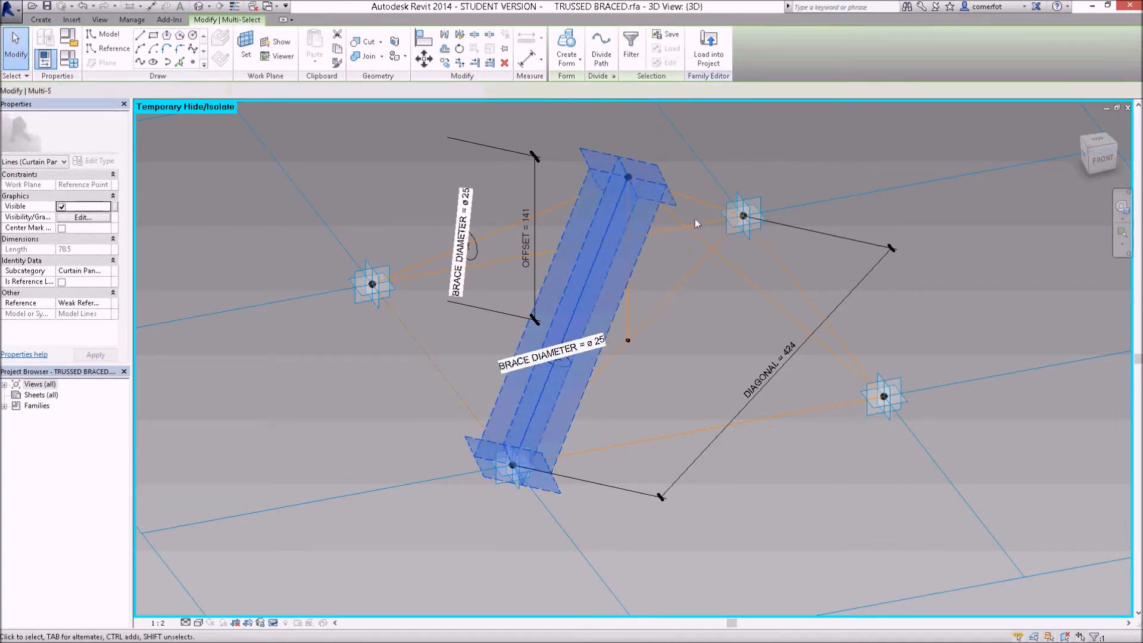
ctrl+click(695, 196)
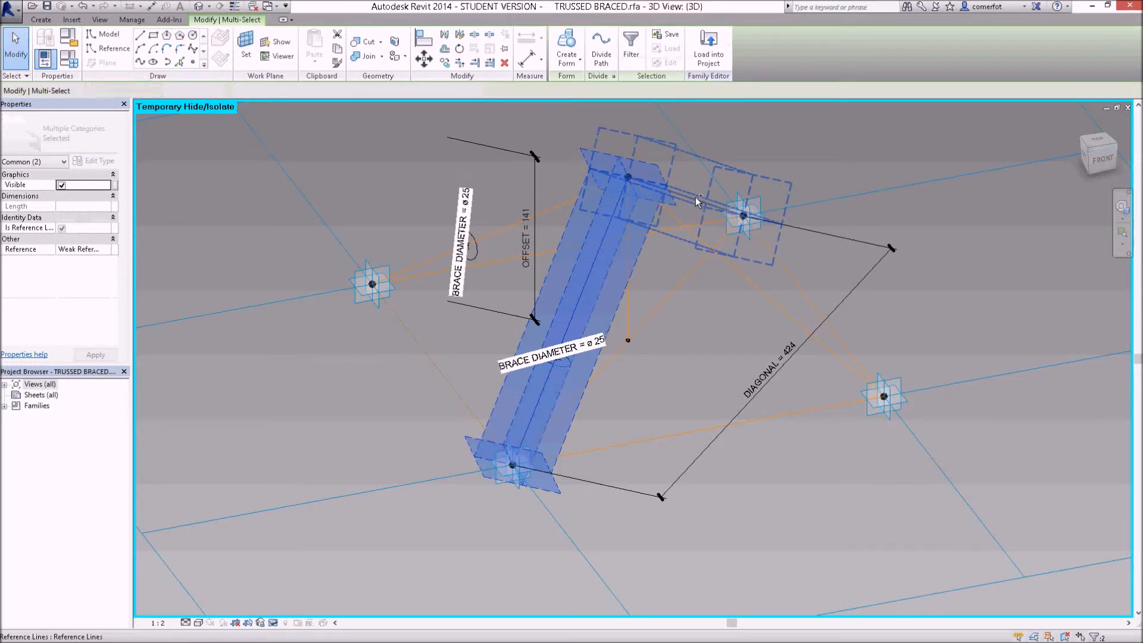
ctrl+click(697, 201)
shift+middle_drag(750, 488, 728, 494)
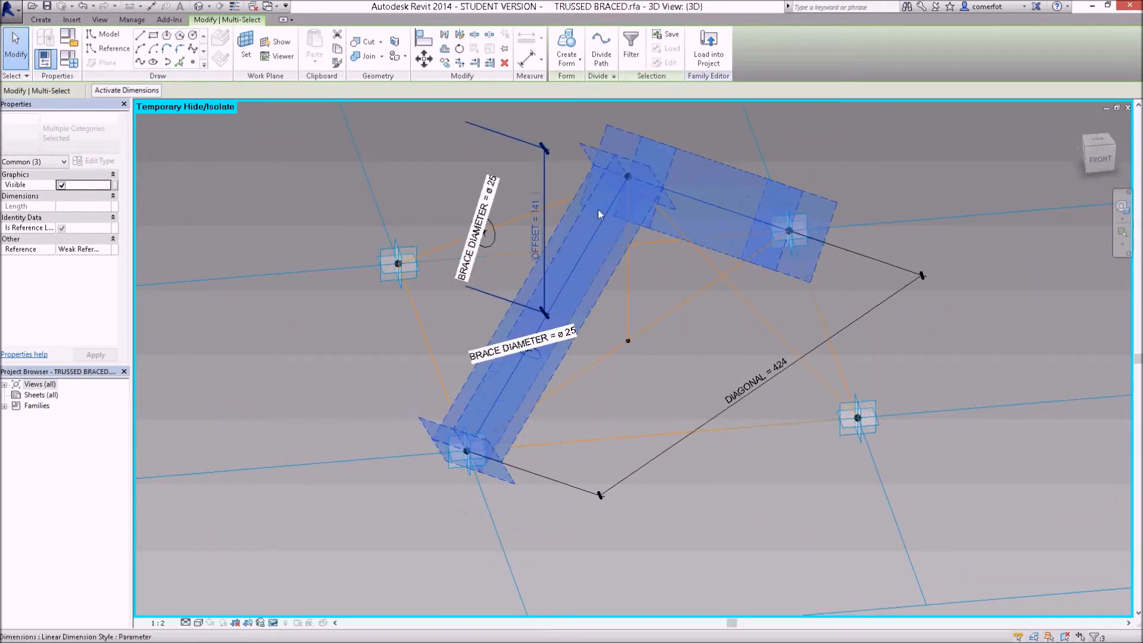
click(615, 322)
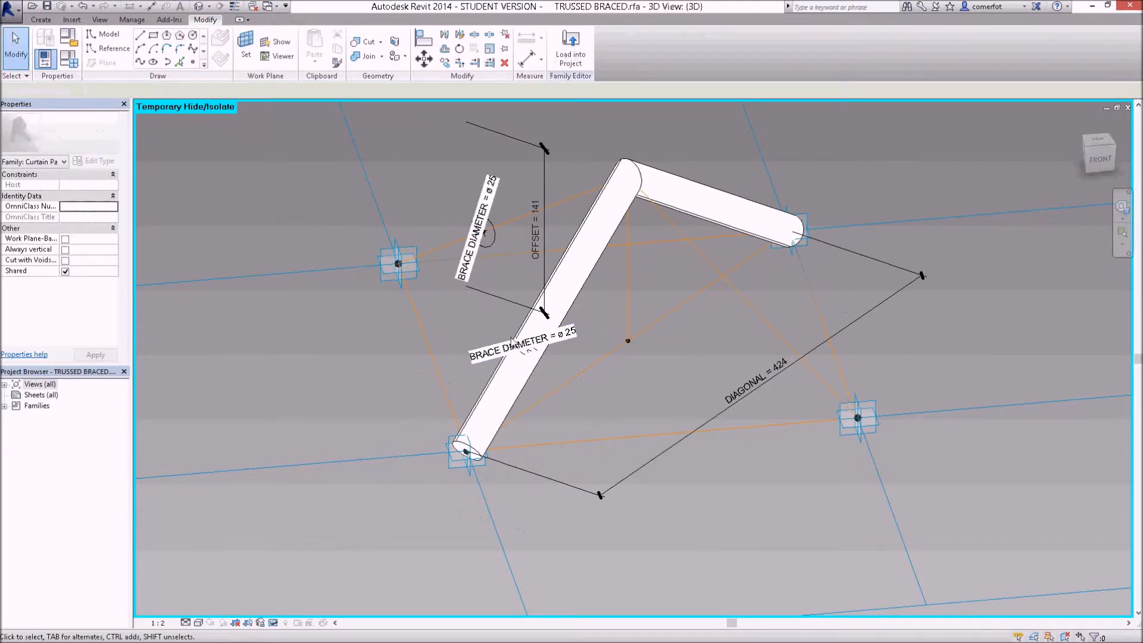
- Create a solid brace form from the back-left circle along the two sloping reference lines running over the apex to the front-right adaptive point
click(492, 240)
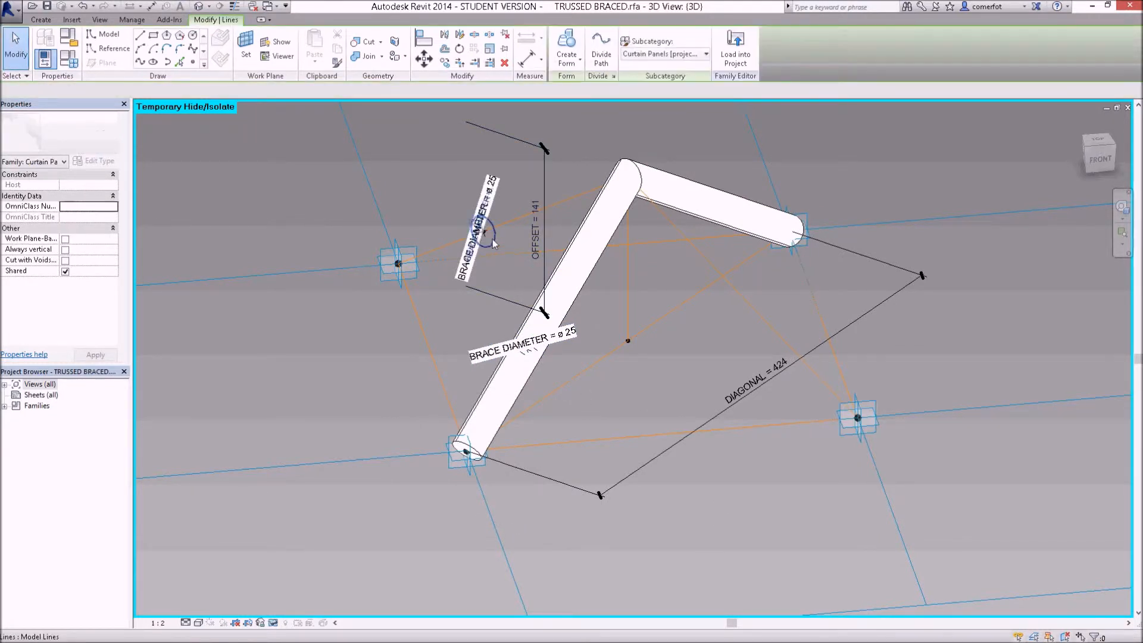
ctrl+click(509, 221)
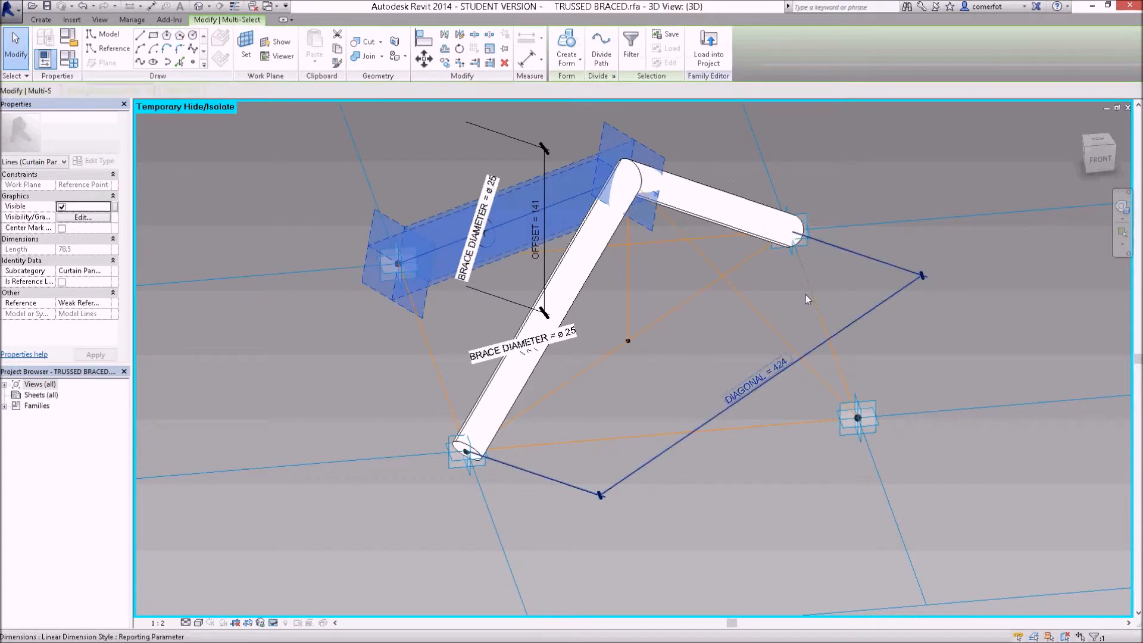
ctrl+click(746, 298)
ctrl+click(723, 398)
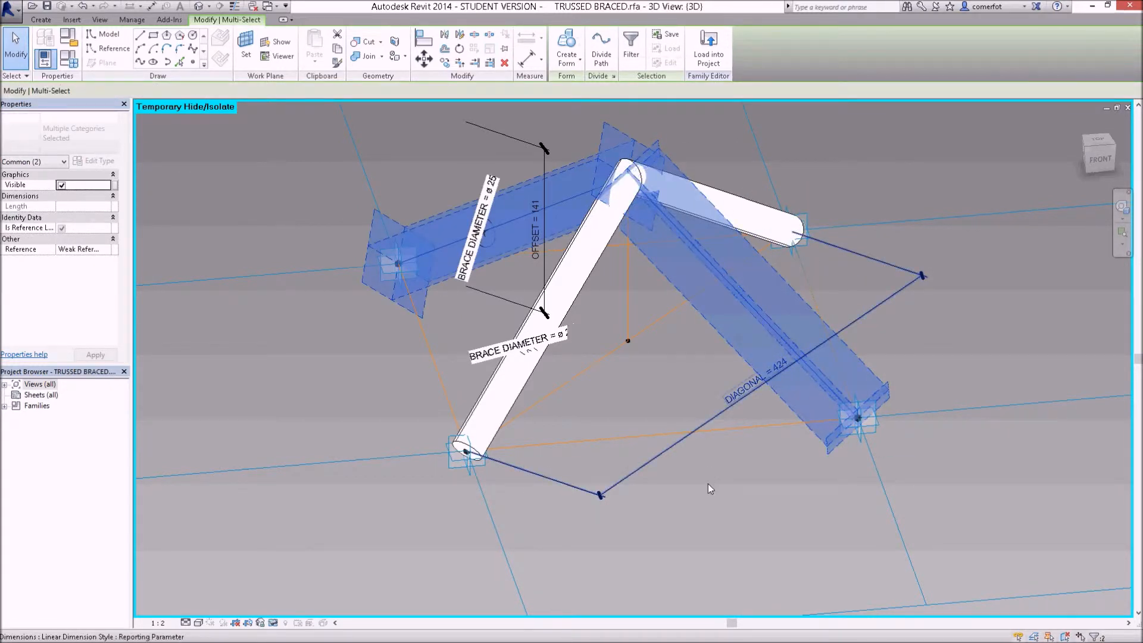
shift+middle_drag(730, 500, 743, 502)
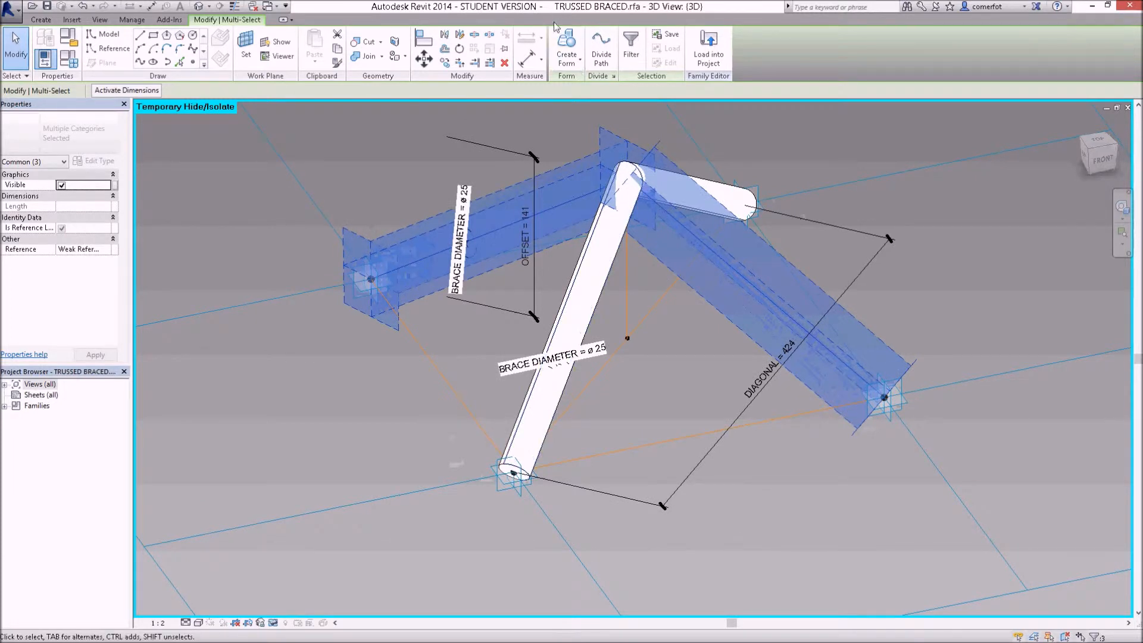
click(566, 44)
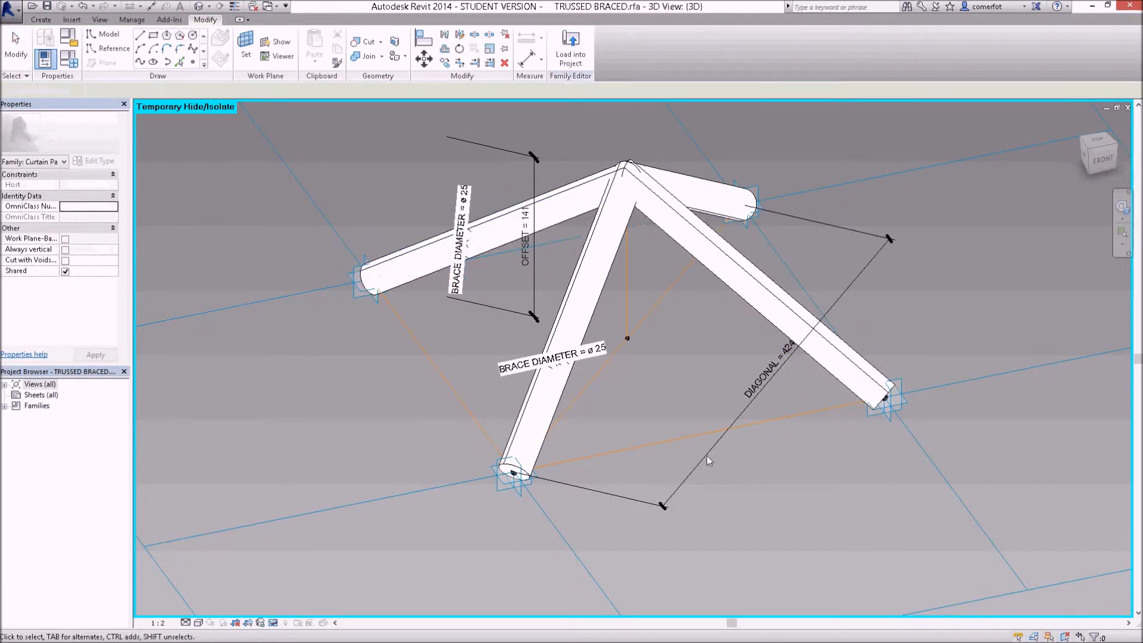
- Reset the temporary hide/isolate so the perimeter frame is displayed together with the braces
mouse_move(763, 512)
shift+middle_down()
mouse_move(741, 525)
mouse_move(771, 516)
shift+middle_up()
scroll(727, 517, down, 1)
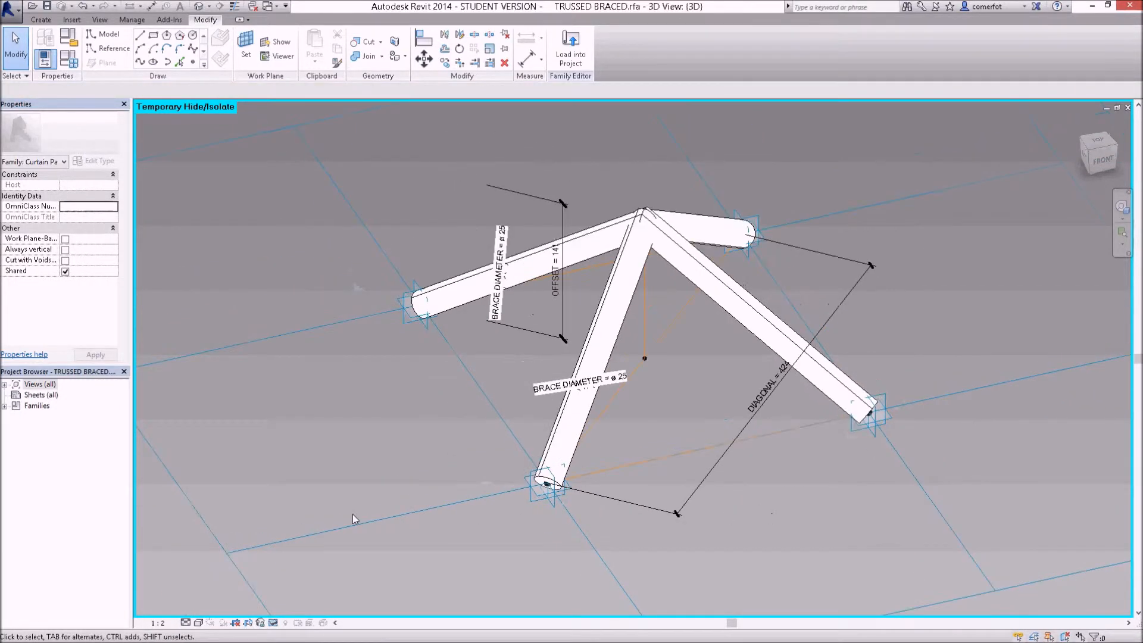
click(274, 623)
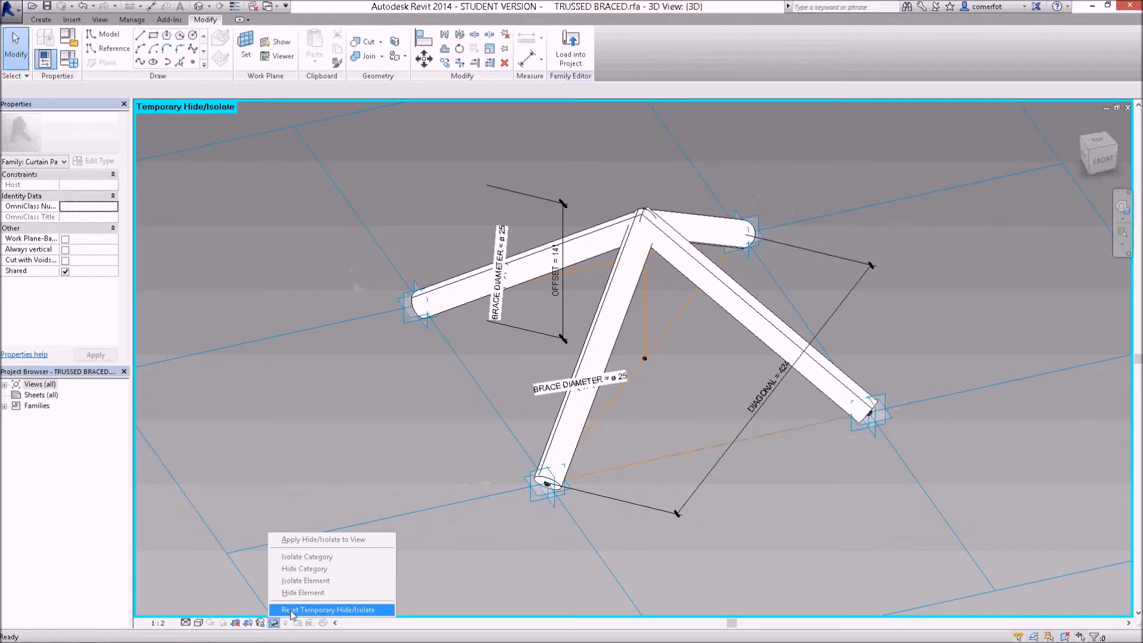
click(291, 611)
scroll(434, 487, down, 2)
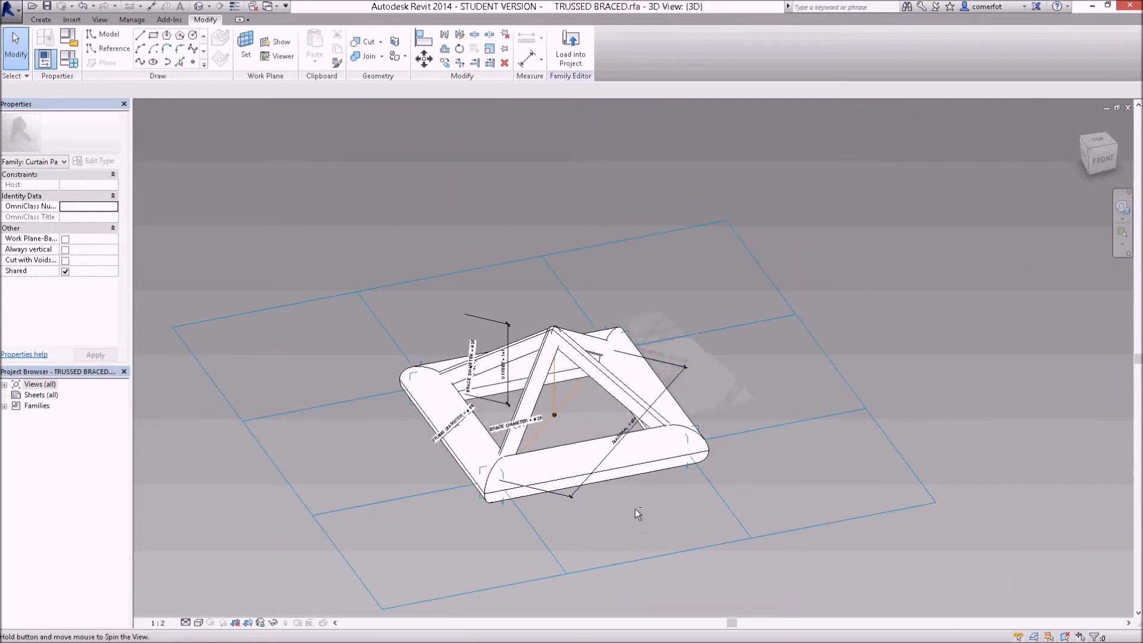
- Test the panel's flexing by setting the tile pattern grid's horizontal and vertical spacing to 600
click(296, 308)
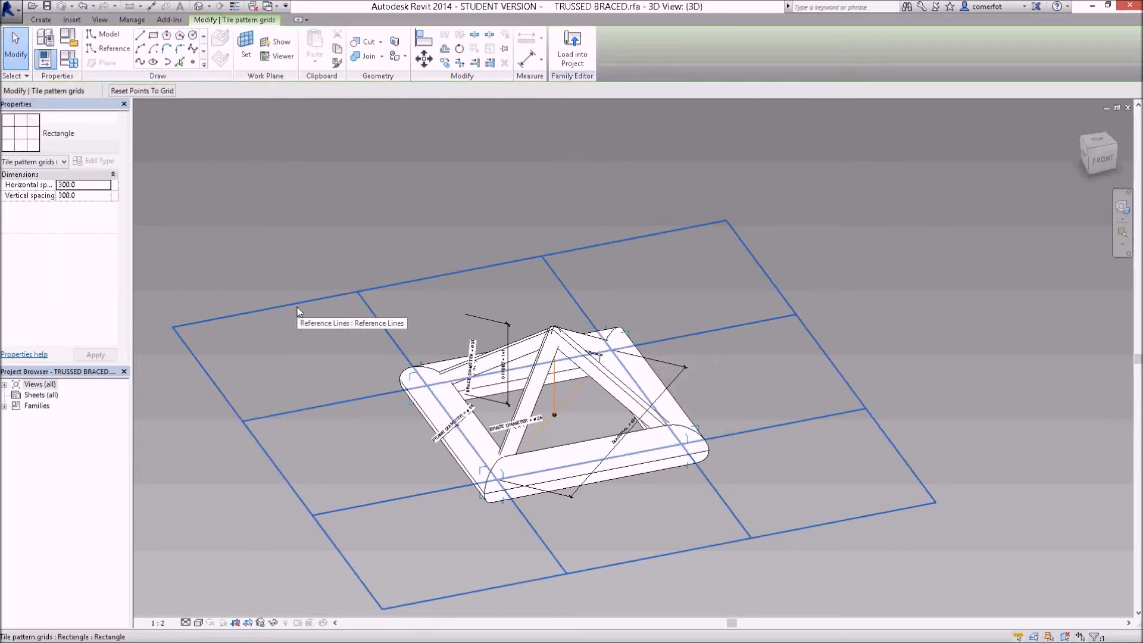
click(68, 187)
drag(86, 184, 44, 186)
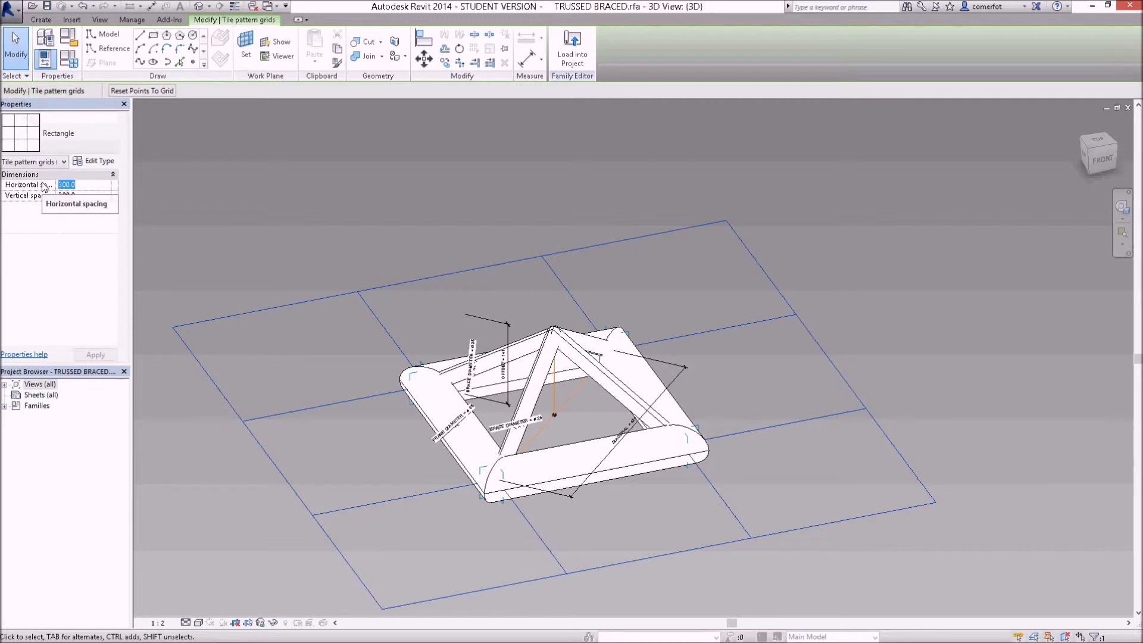
text(600)
key(Tab)
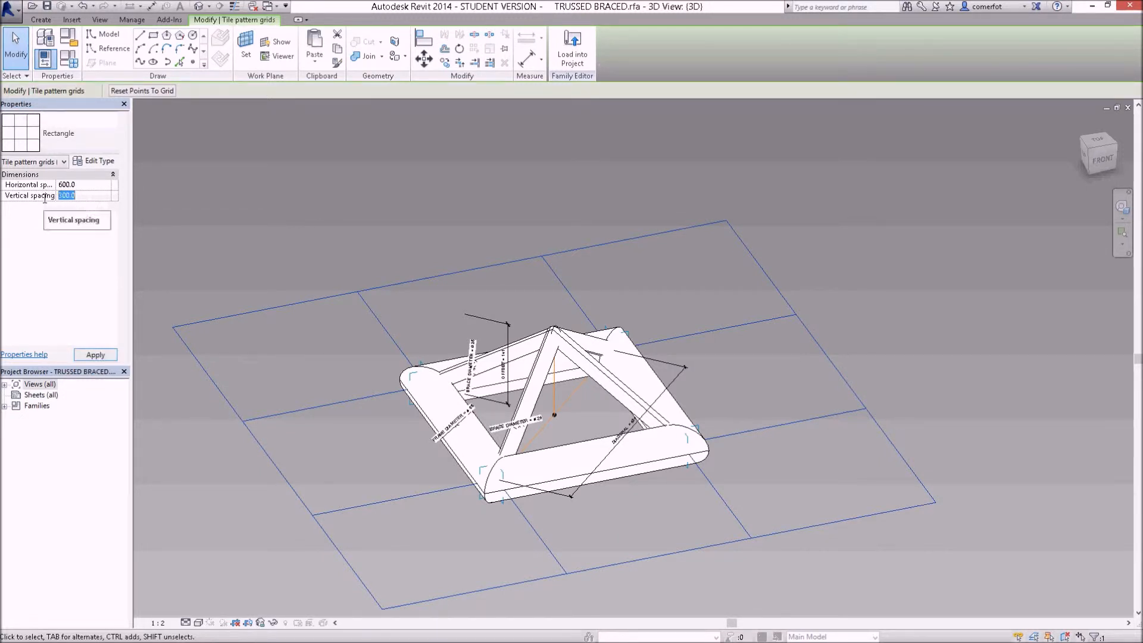
text(600)
click(96, 355)
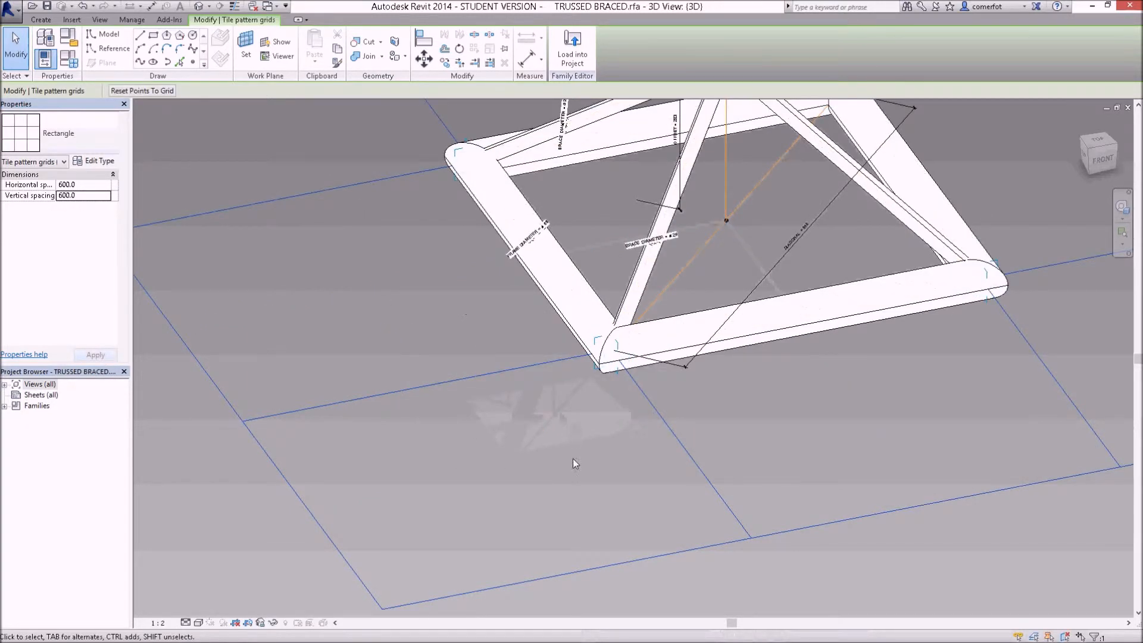
click(572, 458)
scroll(577, 462, down, 3)
shift+middle_drag(689, 487, 755, 482)
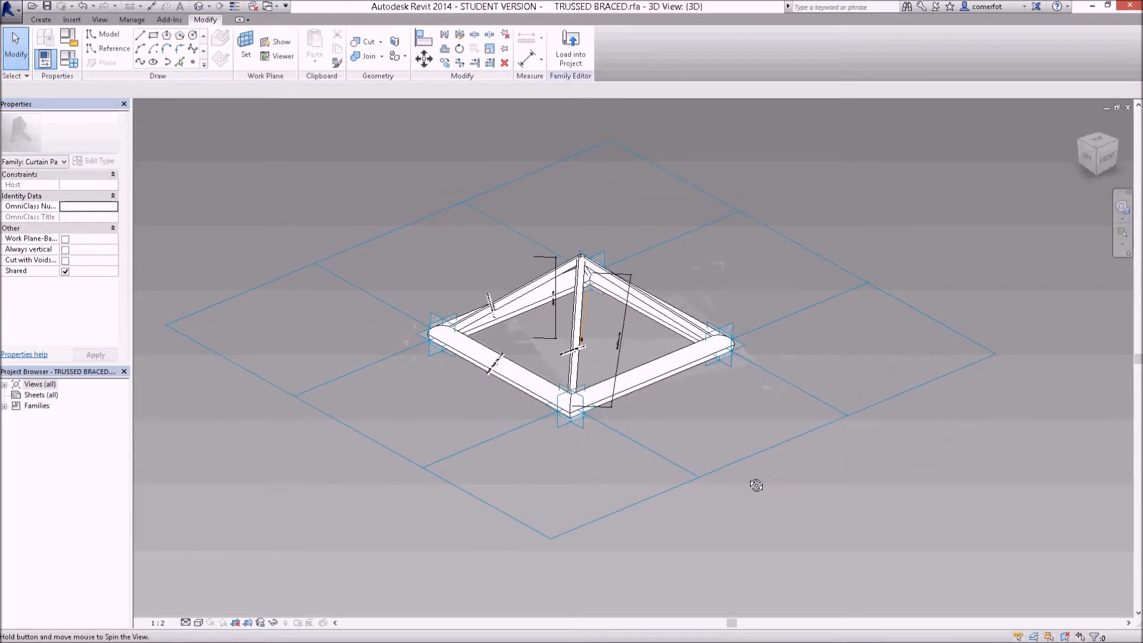
- Set the tile pattern grid's horizontal and vertical spacing to 900
click(731, 462)
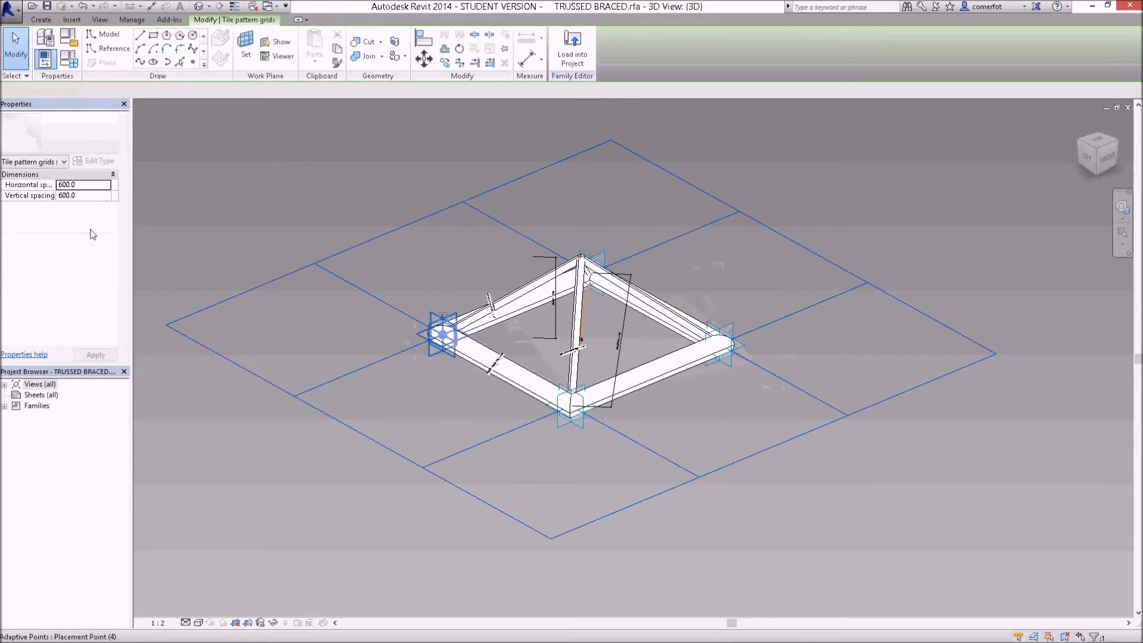
click(75, 188)
double_click(54, 186)
text(900)
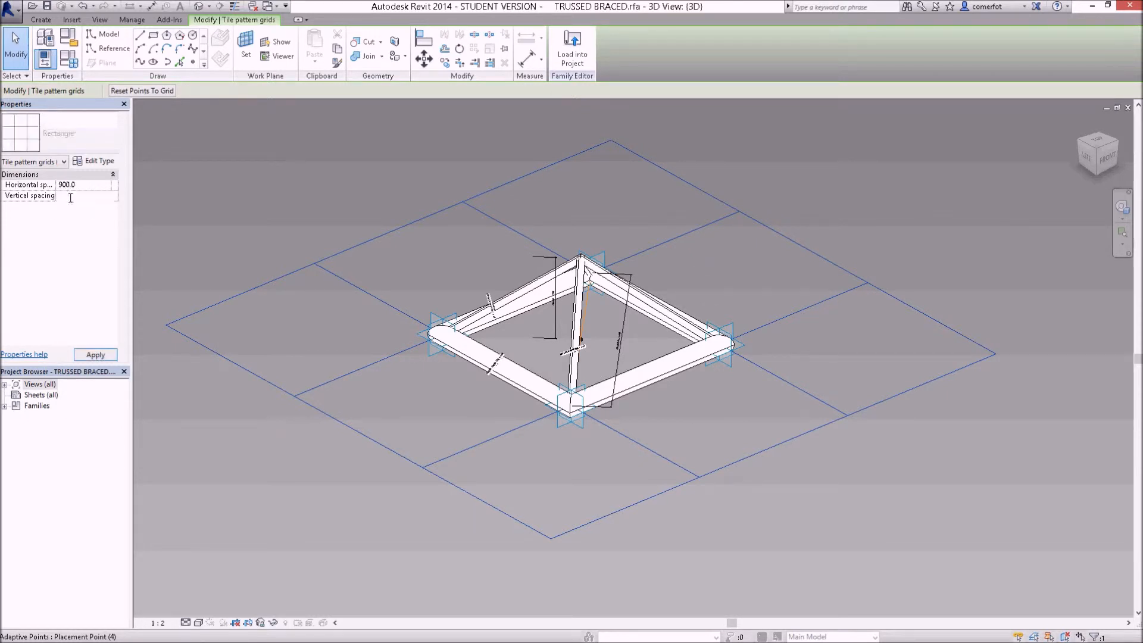
click(35, 193)
text(900)
click(102, 356)
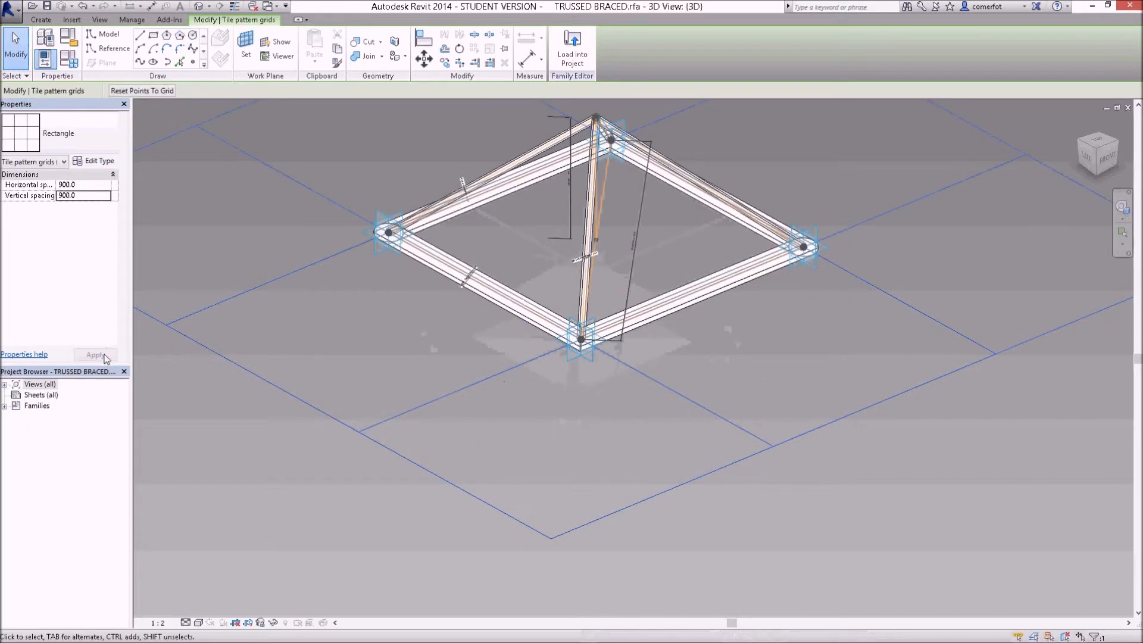
- Load the TRUSSED BRACED family into the PATTERN AND ADAPTIVE TUTORIAL project, overwriting the existing version and its parameter values
scroll(517, 452, down, 3)
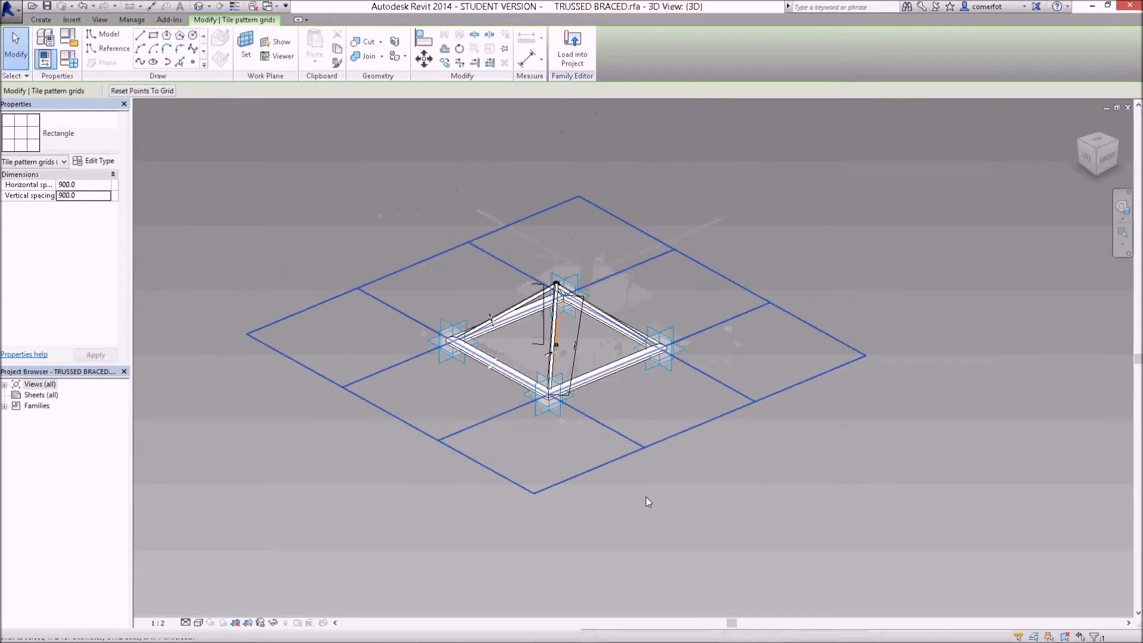
shift+middle_drag(676, 511, 640, 520)
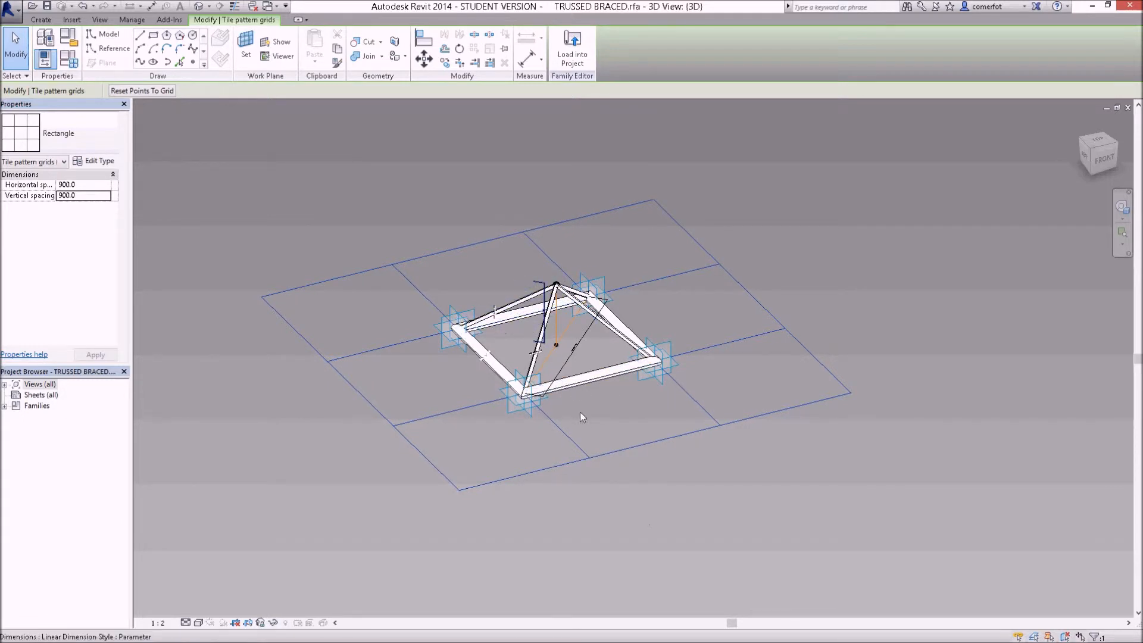
shift+middle_drag(583, 427, 610, 439)
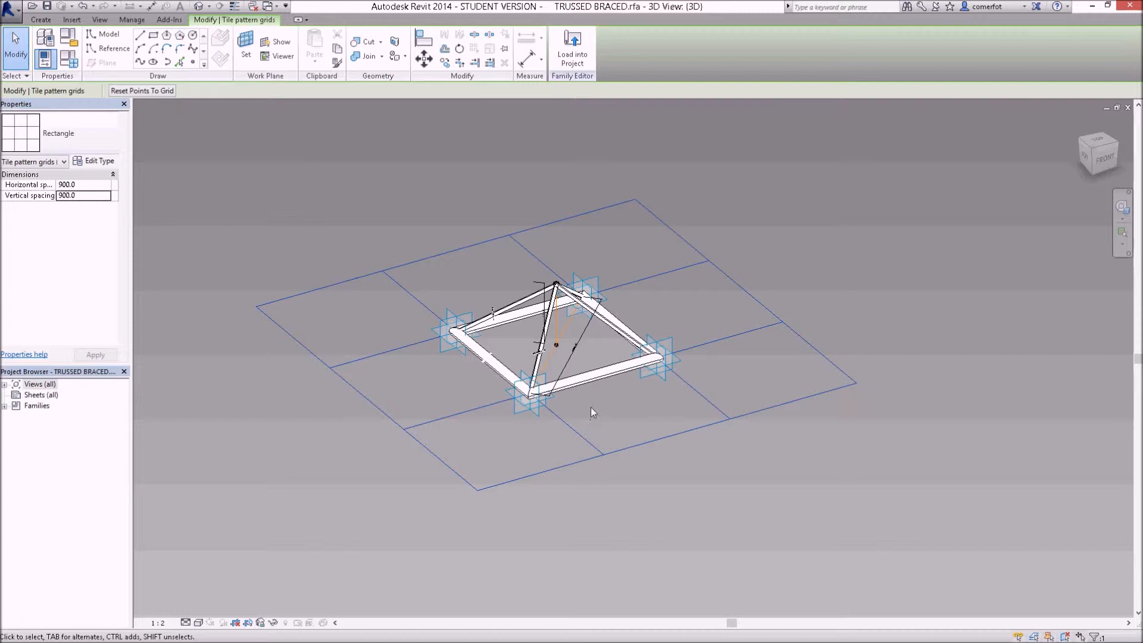
scroll(590, 408, up, 2)
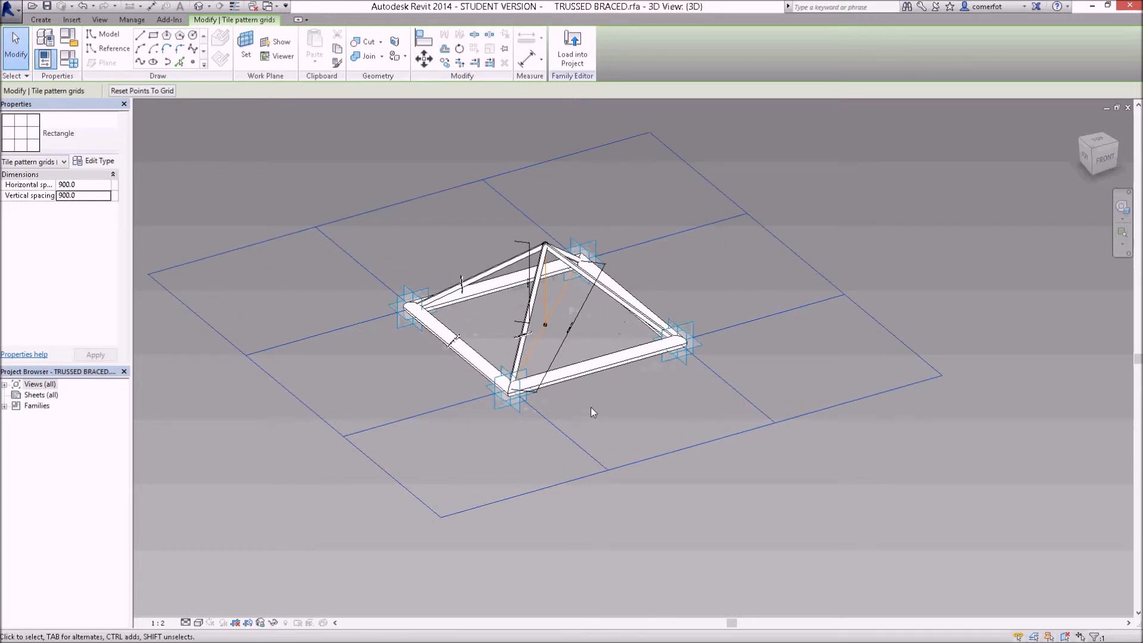
scroll(594, 412, down, 1)
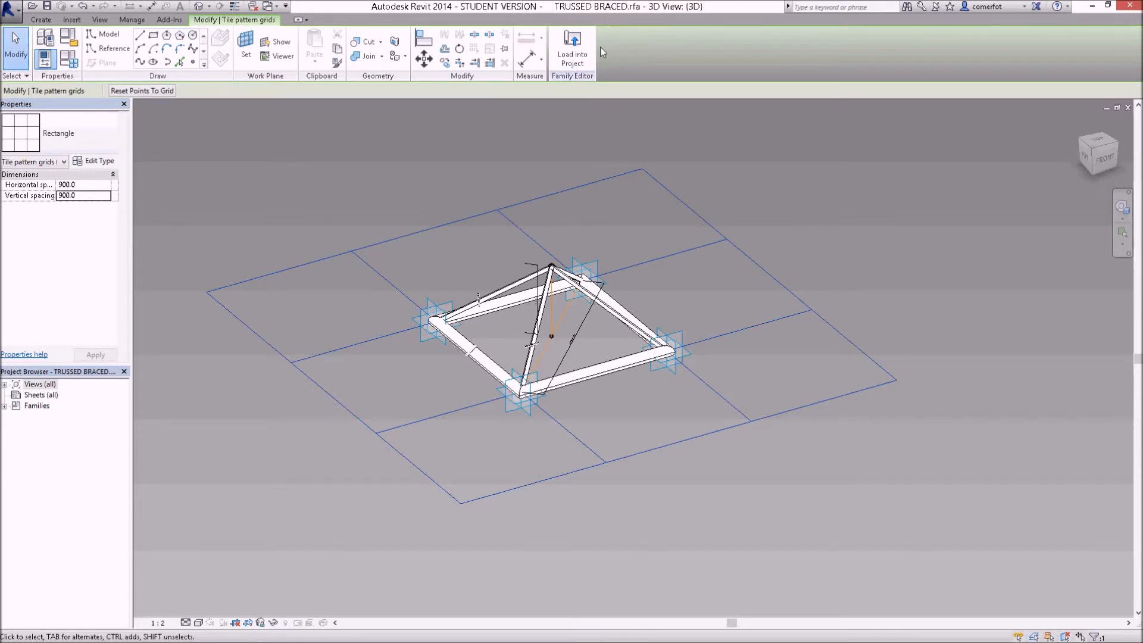
click(573, 42)
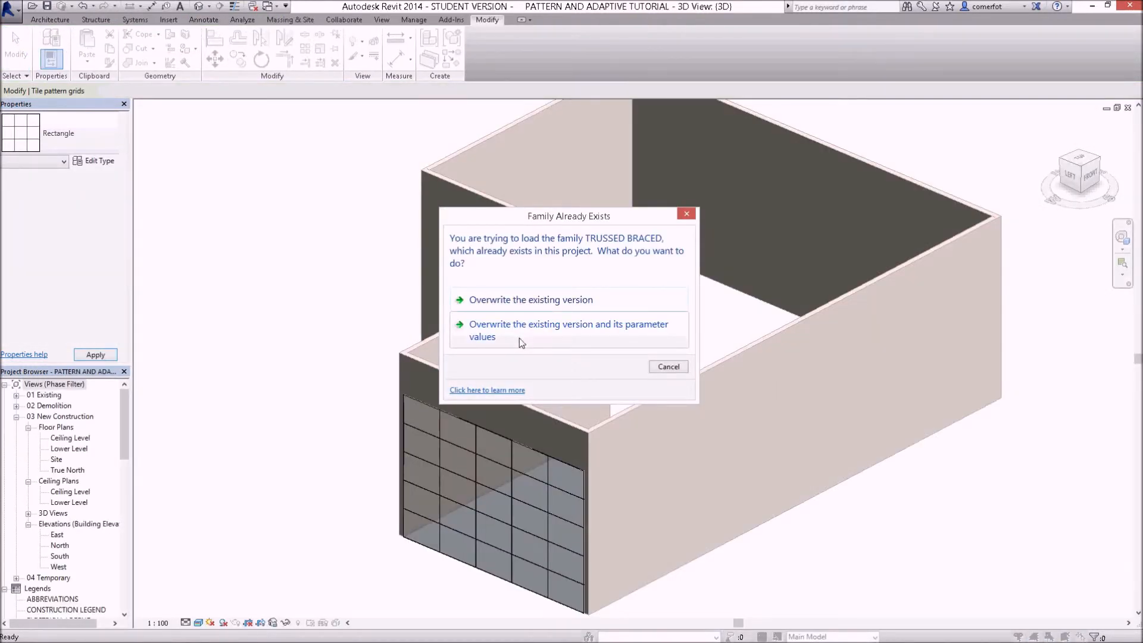
click(494, 334)
click(495, 333)
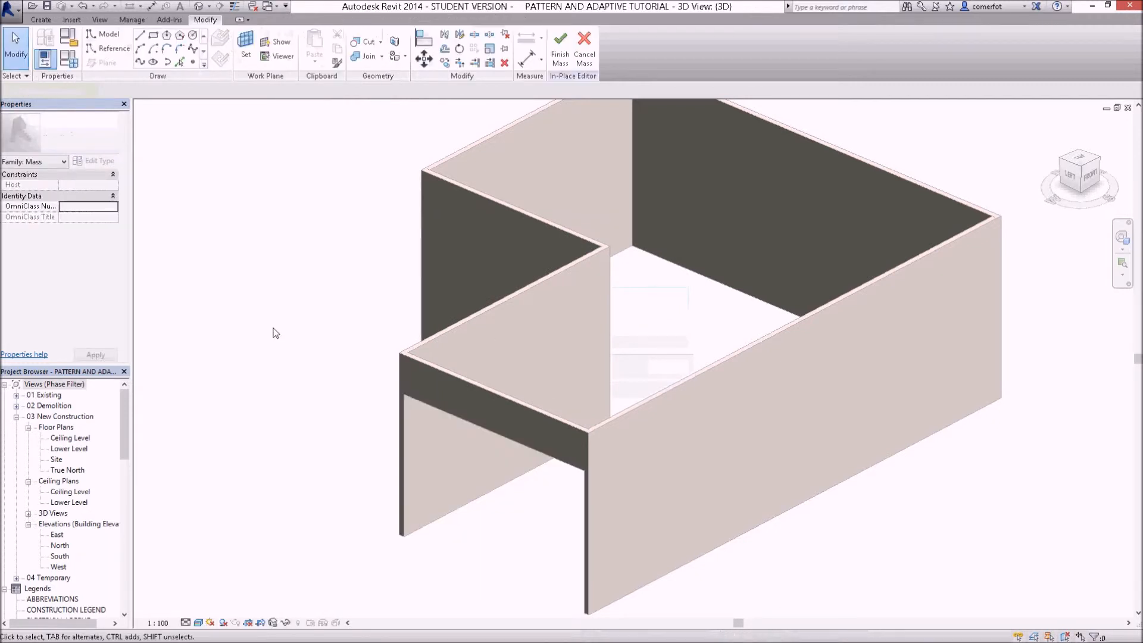
- Finish the in-place curtain wall mass and return to the project model
scroll(353, 292, down, 3)
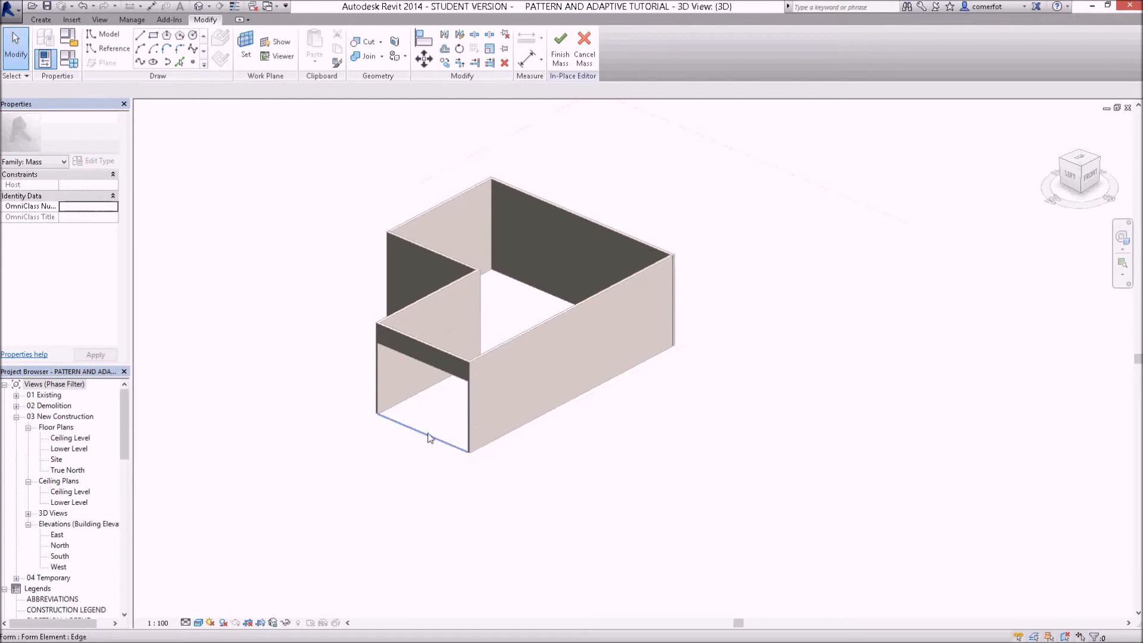
click(409, 426)
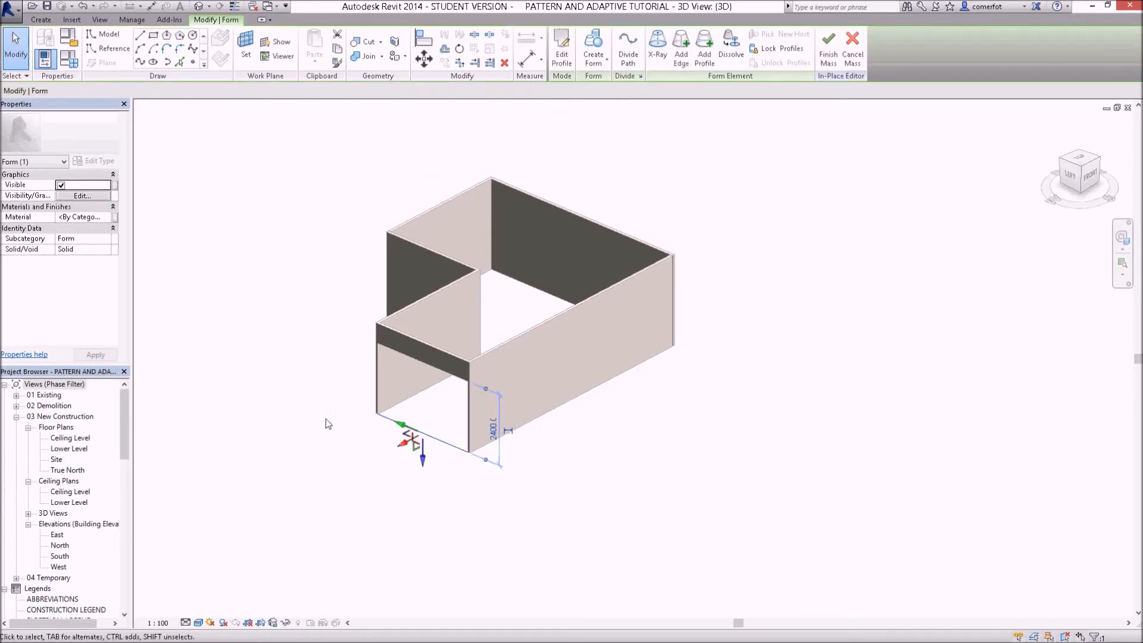
click(318, 219)
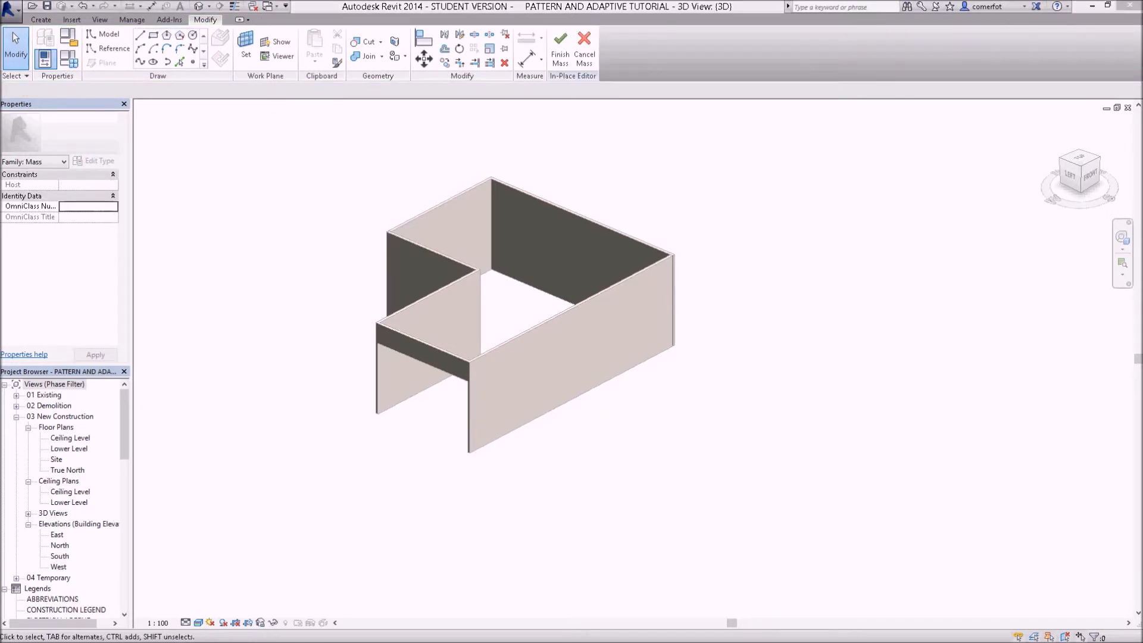
scroll(402, 413, up, 4)
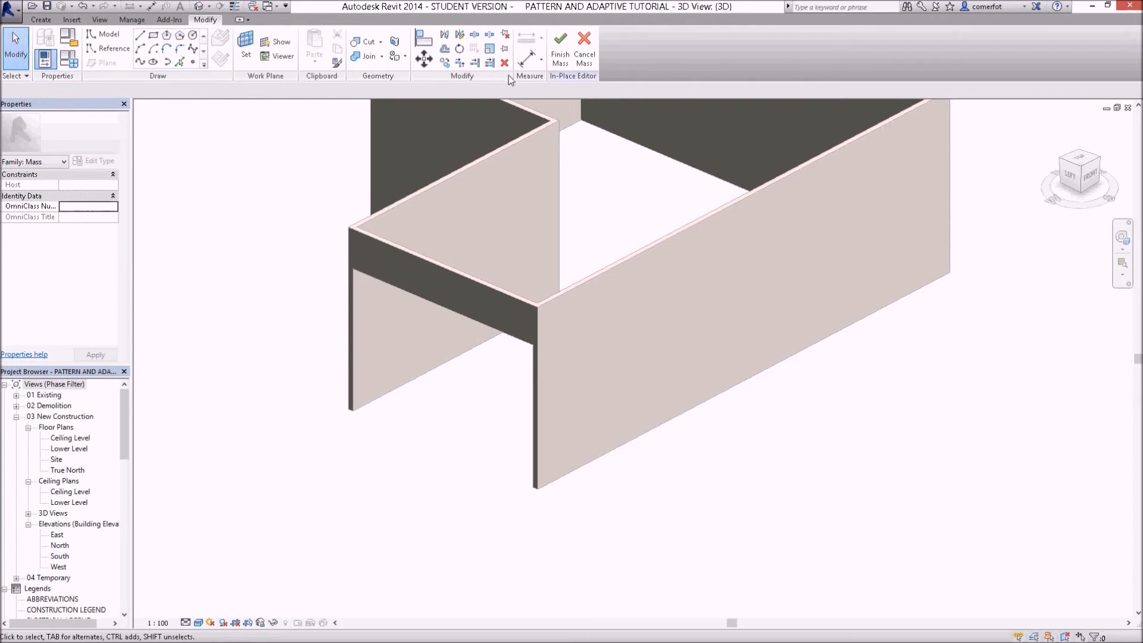
click(562, 42)
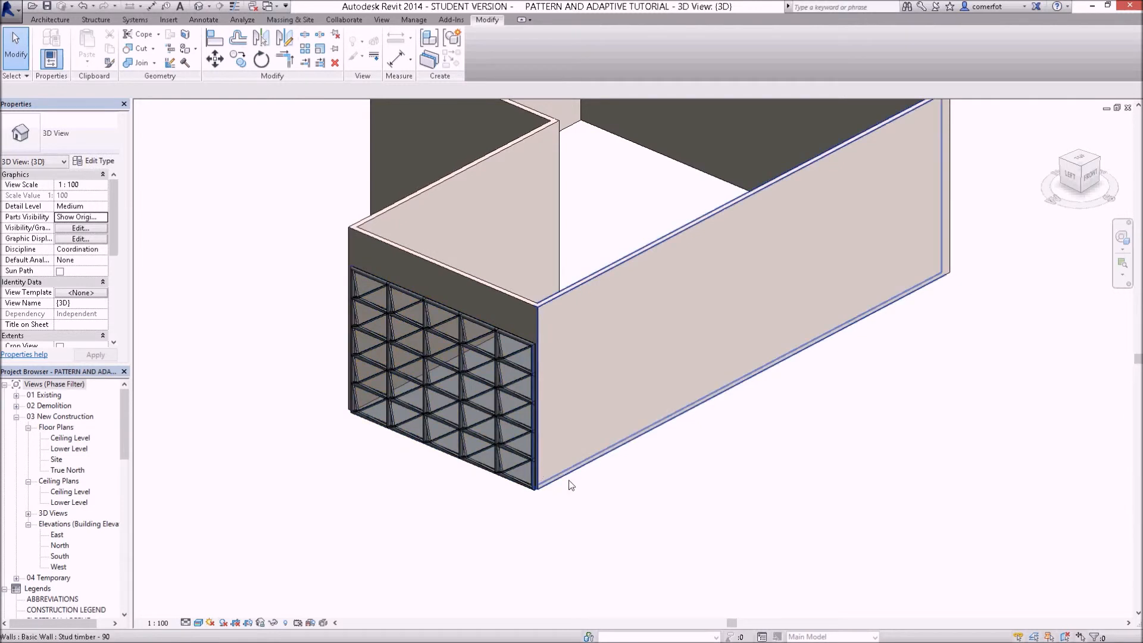
- Examine the curtain wall's trussed, braced panels from several angles and up close
shift+middle_drag(701, 504, 699, 508)
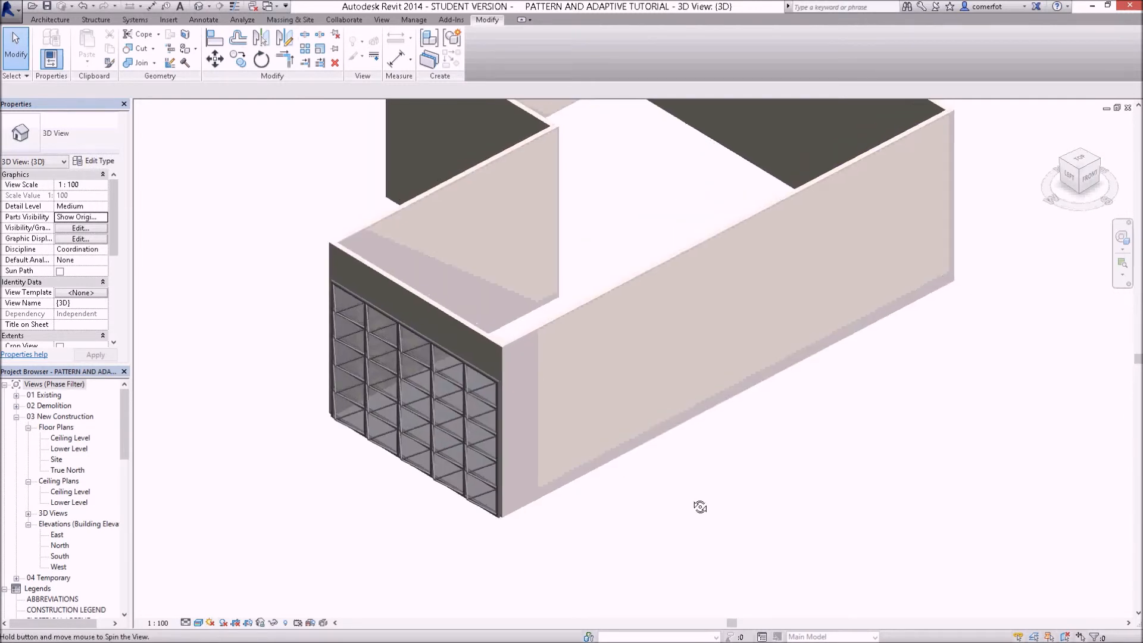
click(432, 482)
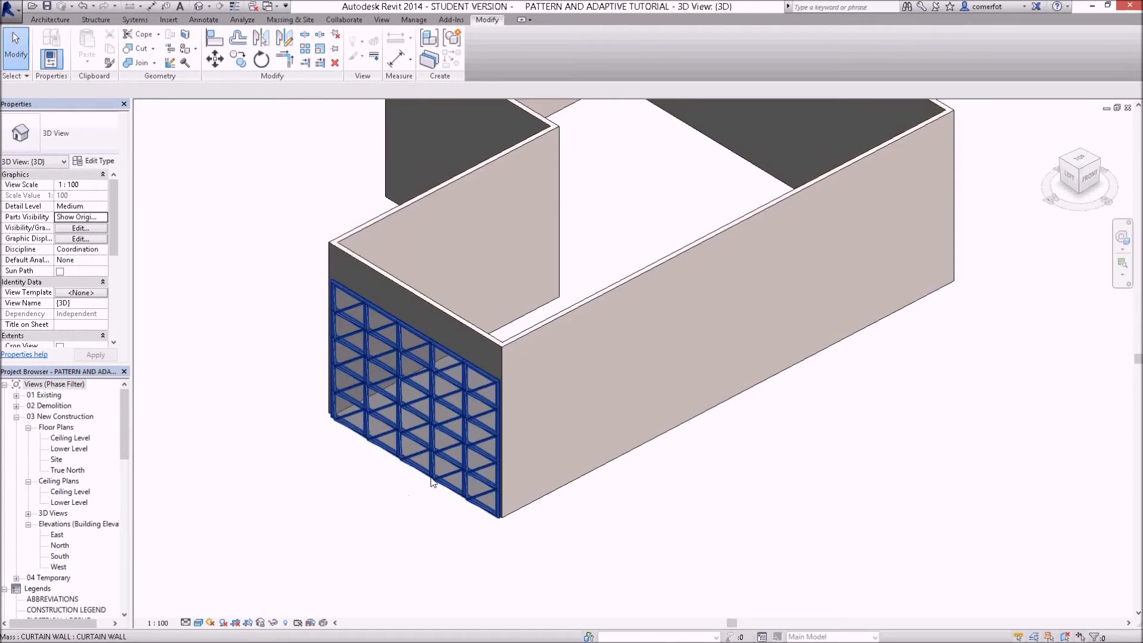
click(543, 533)
shift+middle_drag(584, 527, 586, 518)
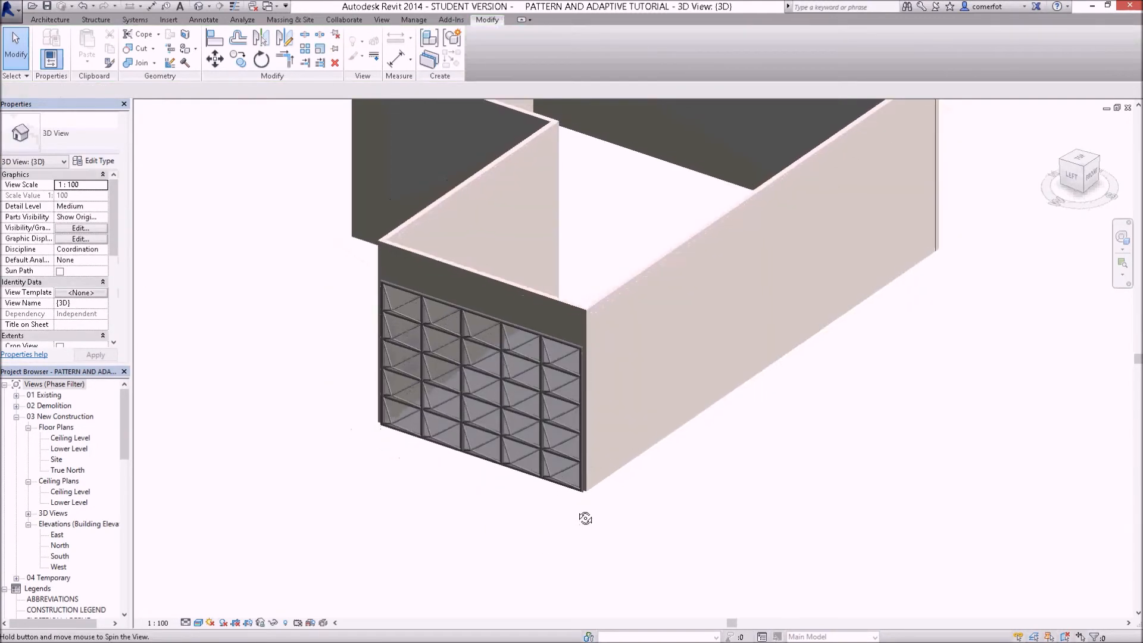
scroll(573, 456, up, 5)
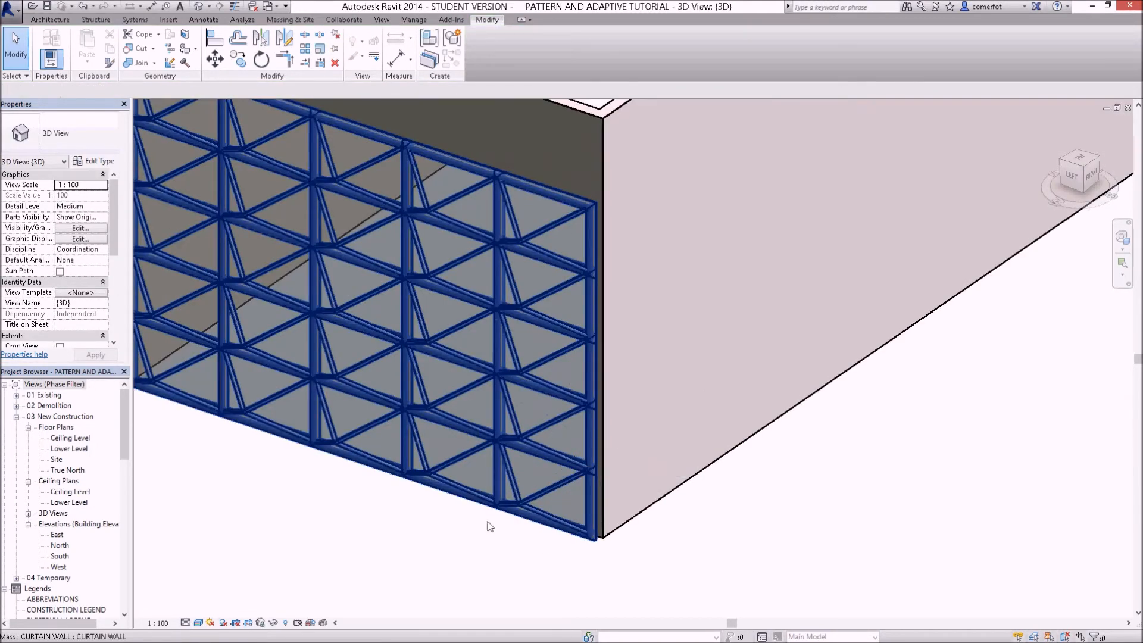
shift+middle_drag(466, 536, 553, 541)
scroll(470, 519, down, 5)
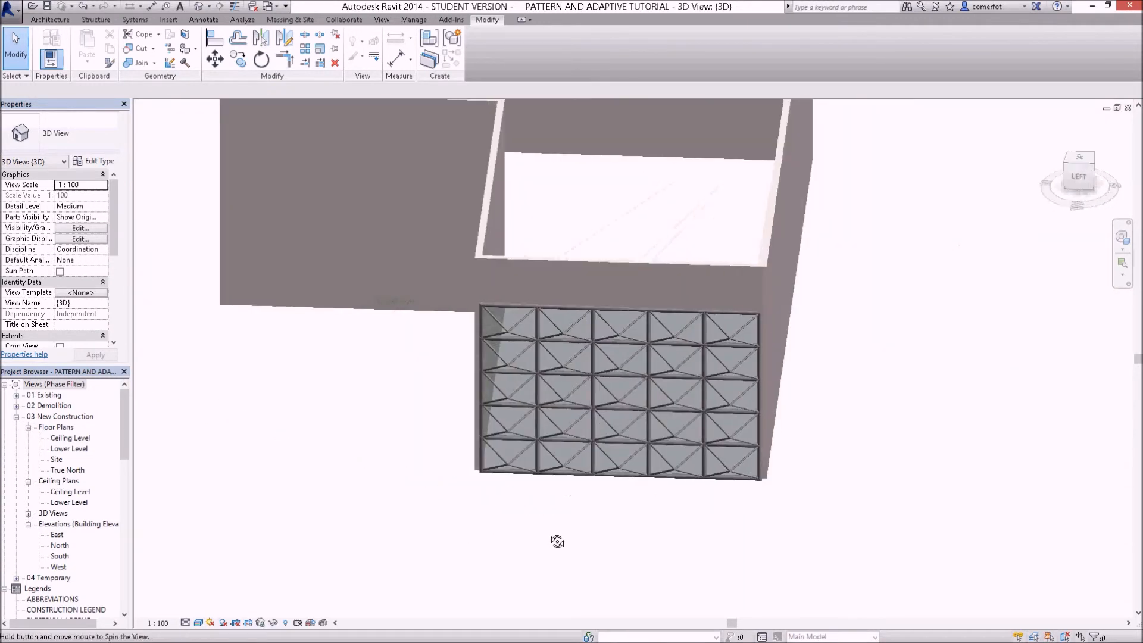
shift+middle_drag(597, 497, 582, 478)
shift+middle_drag(490, 490, 452, 510)
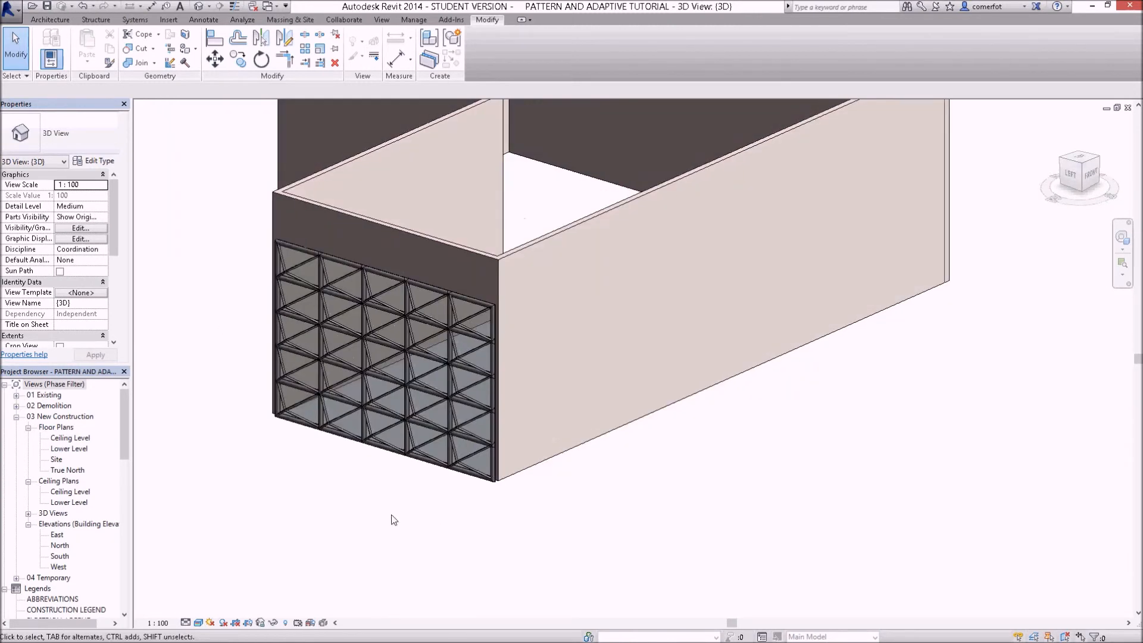
scroll(128, 445, down, 1)
- Duplicate the FR 65 BR 25 type of the TRUSSED BRACED curtain panel family and name the copy FR50 BR 20
drag(128, 446, 124, 510)
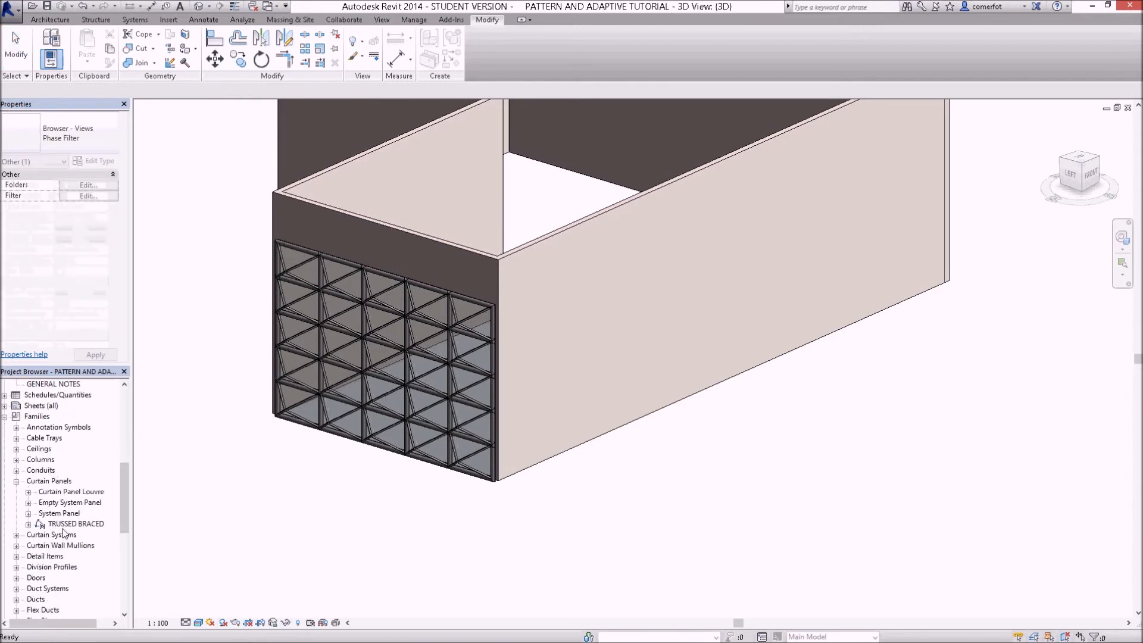
click(28, 525)
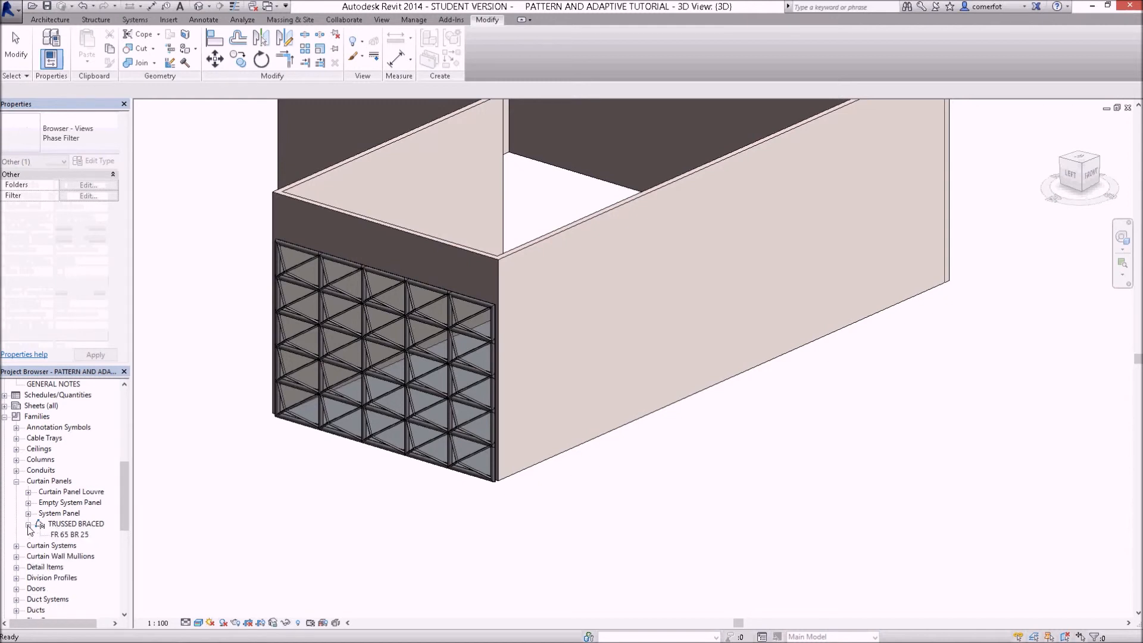
click(71, 535)
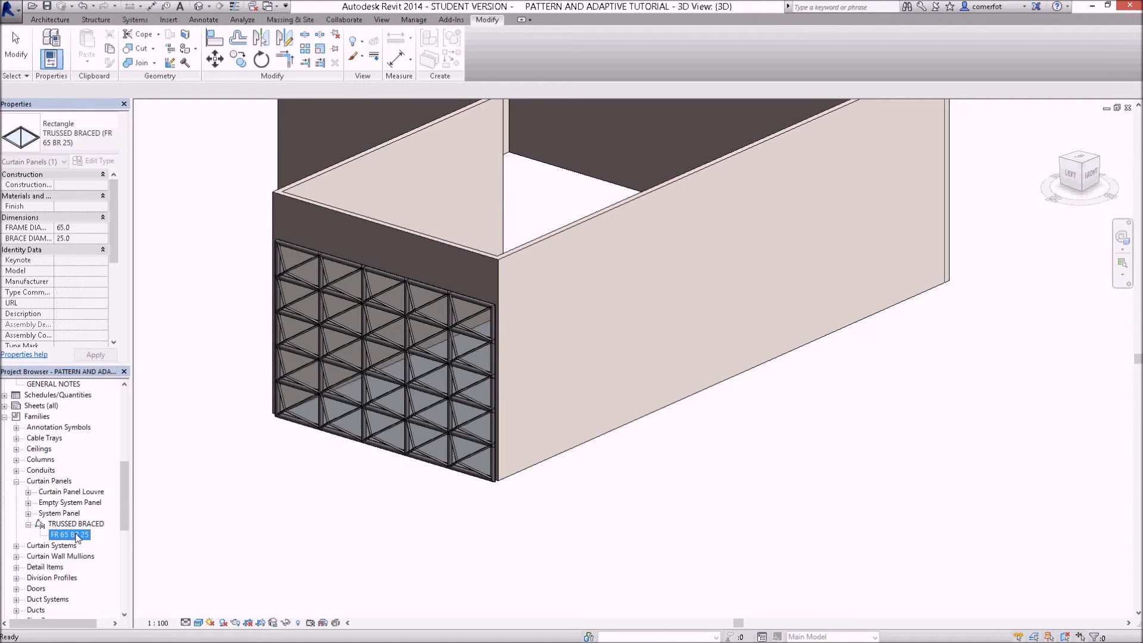
right_click(77, 538)
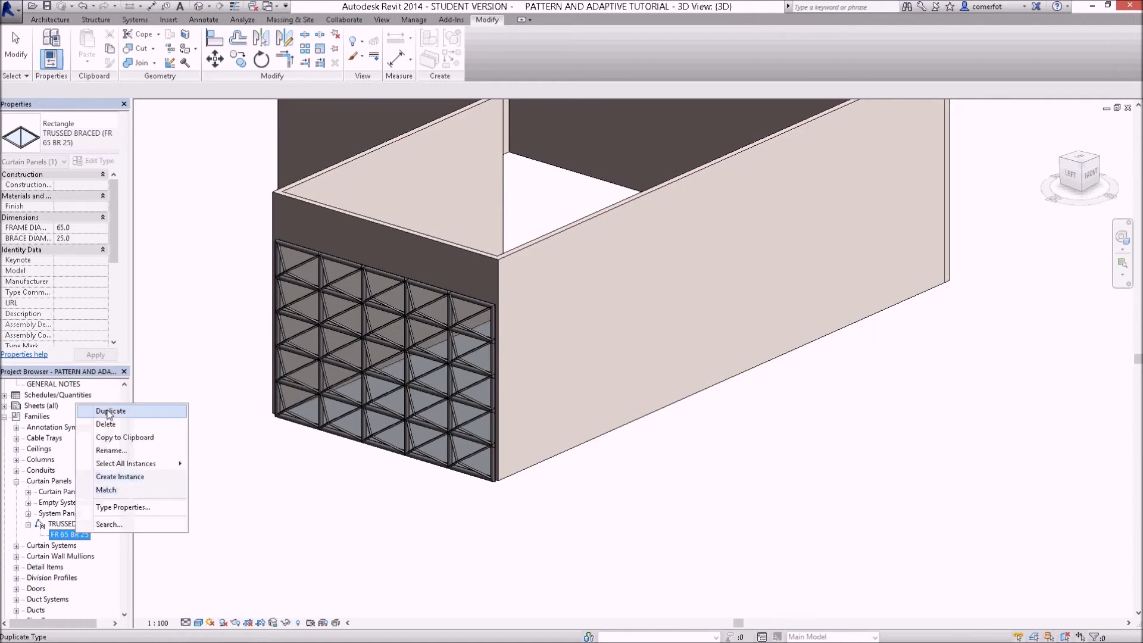
click(110, 412)
click(68, 546)
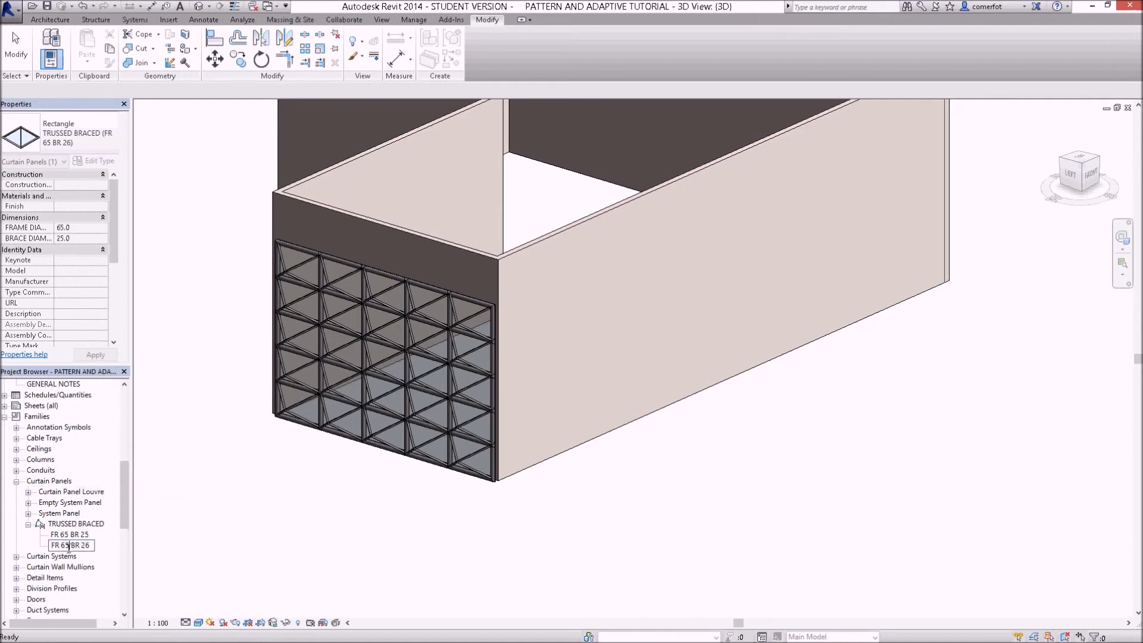
drag(60, 545, 69, 545)
text(50)
drag(81, 546, 88, 546)
text(20)
key(Return)
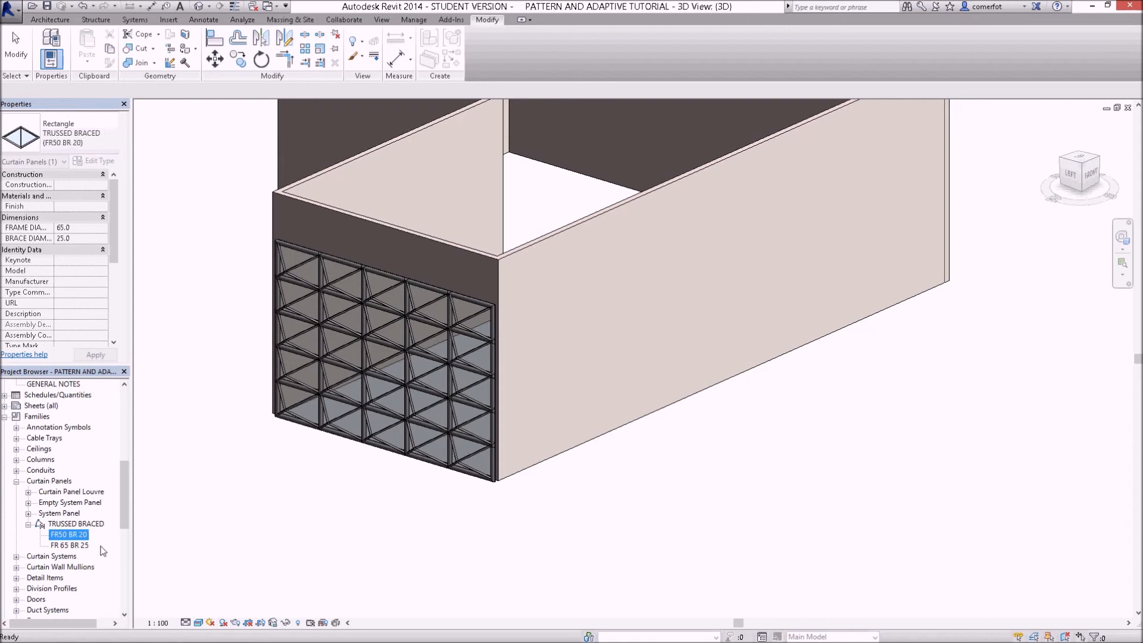
- Set the FR50 BR 20 type's frame diameter to 50 and brace diameter to 20
right_click(81, 539)
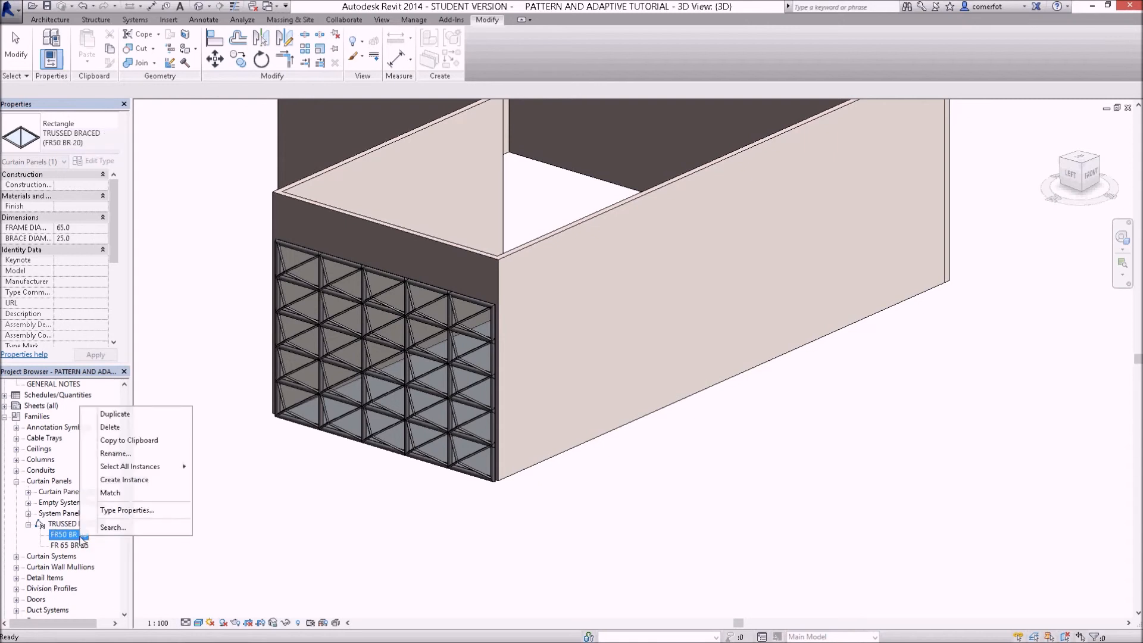
click(114, 510)
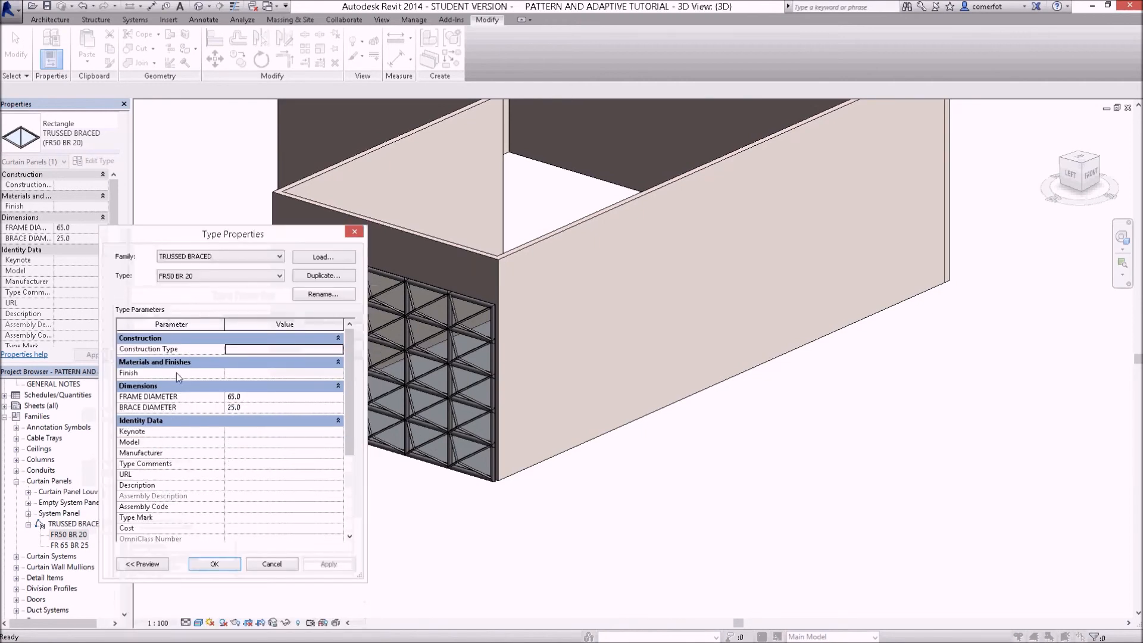
click(254, 397)
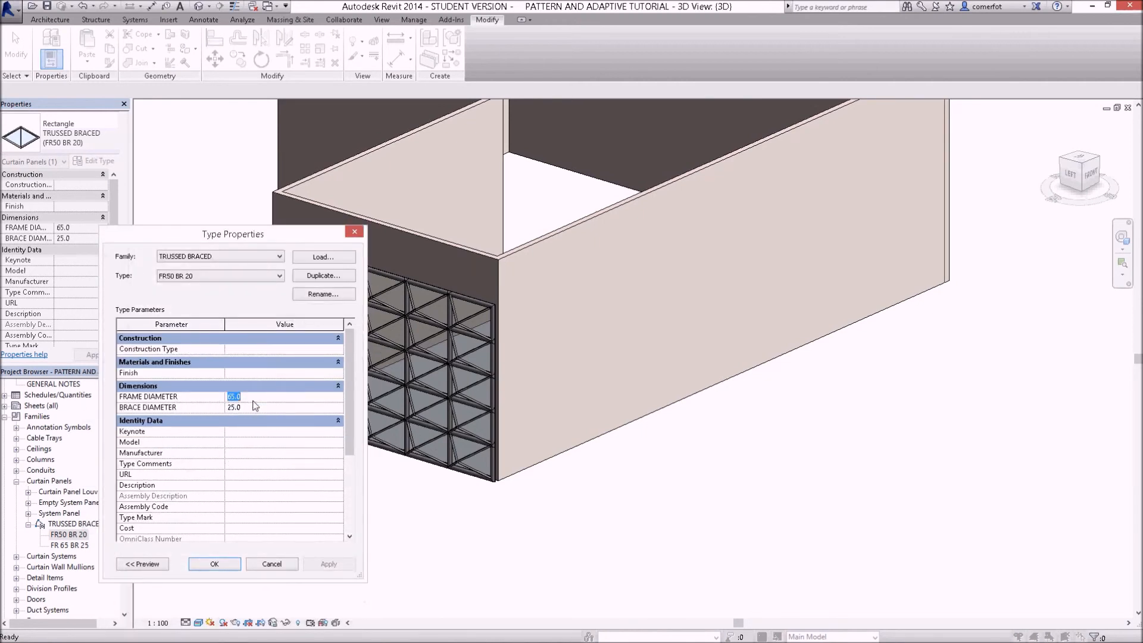
text(50 BR )
text(20)
click(214, 564)
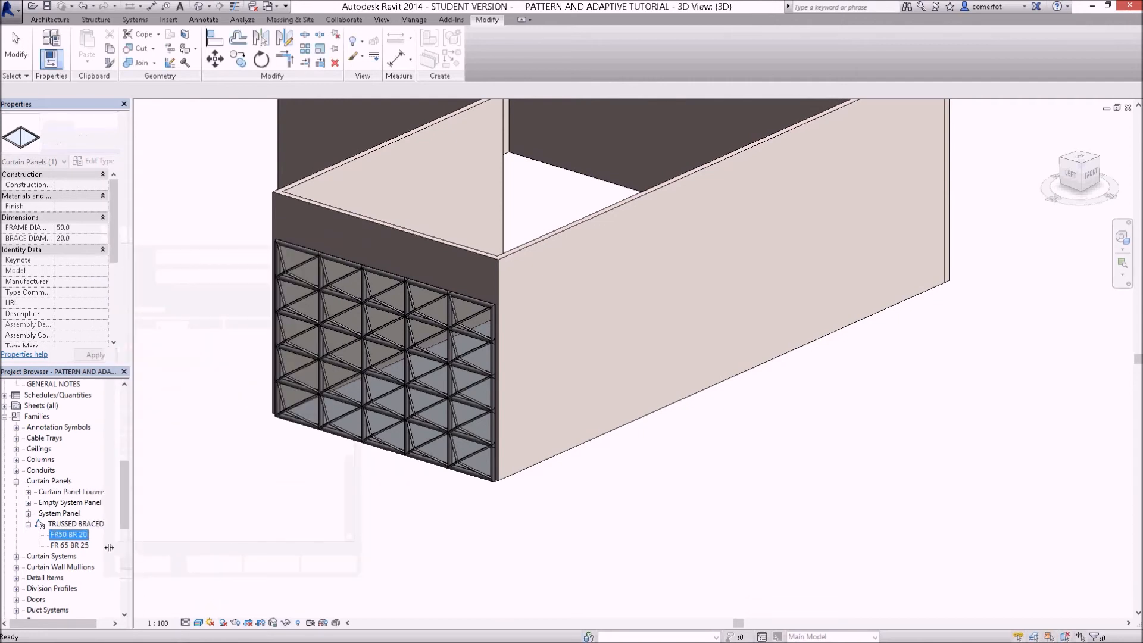
click(190, 531)
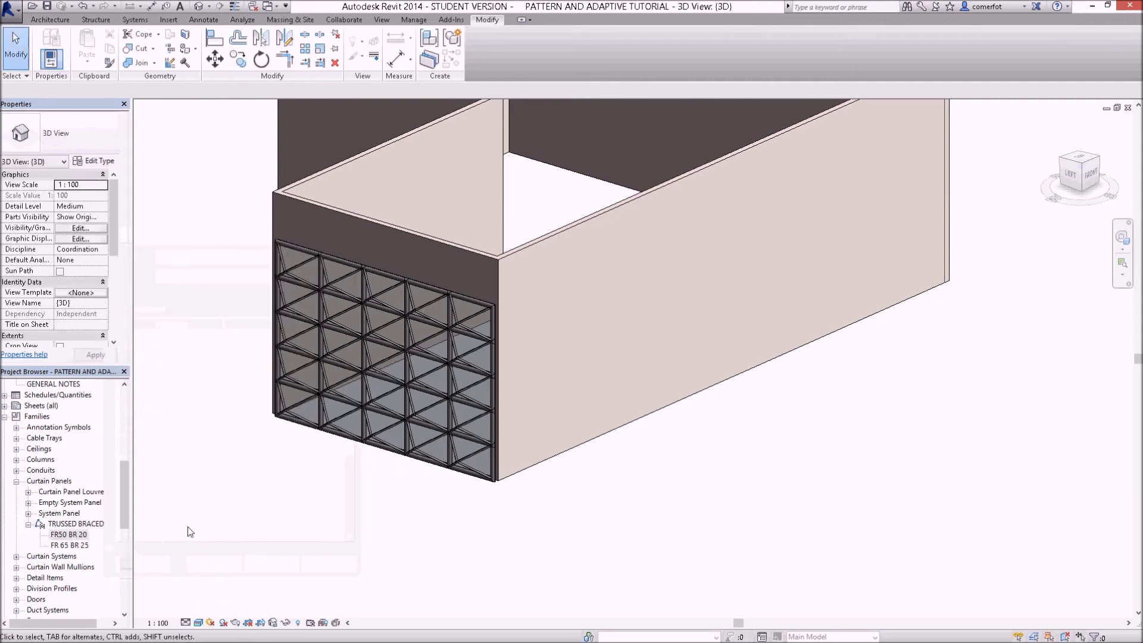
- Open the curtain wall mass for in-place editing
click(351, 439)
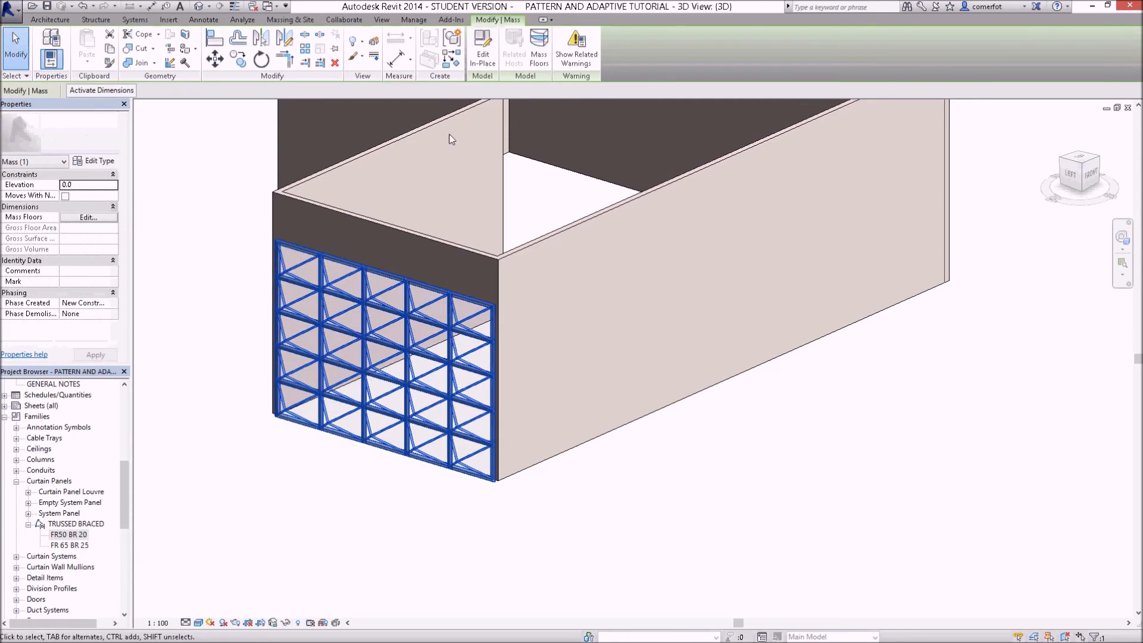
click(369, 526)
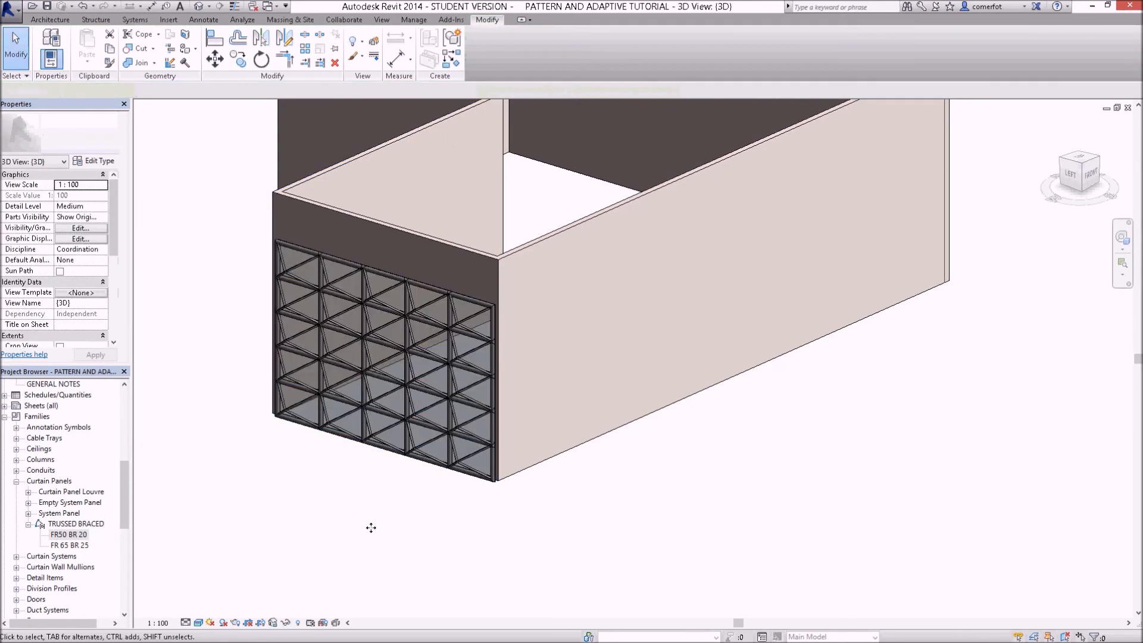
click(365, 446)
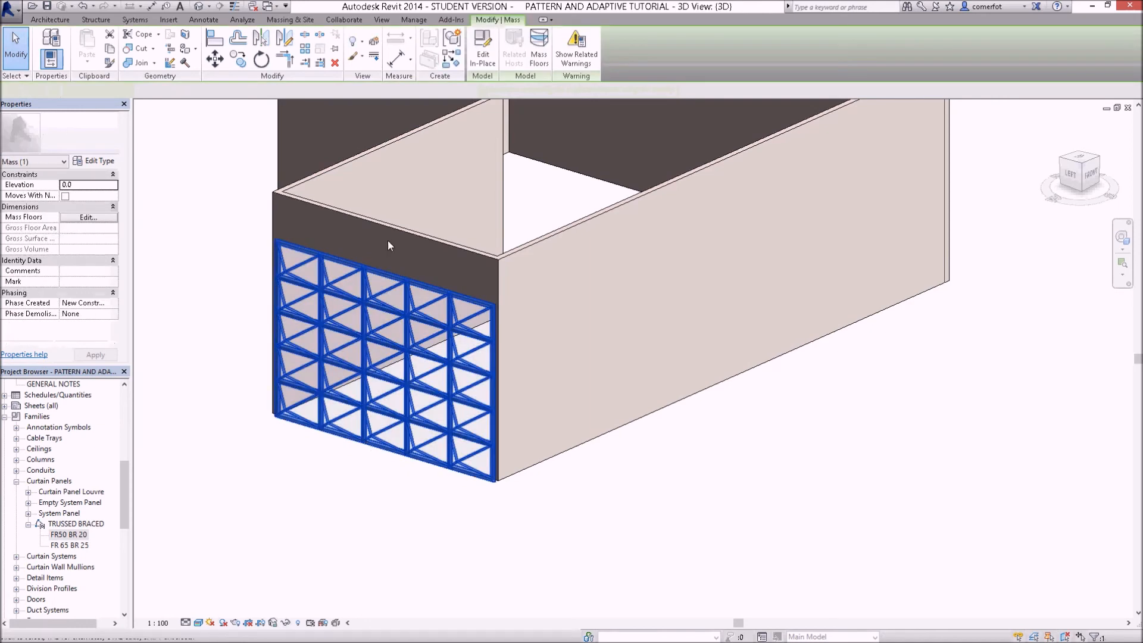
click(487, 57)
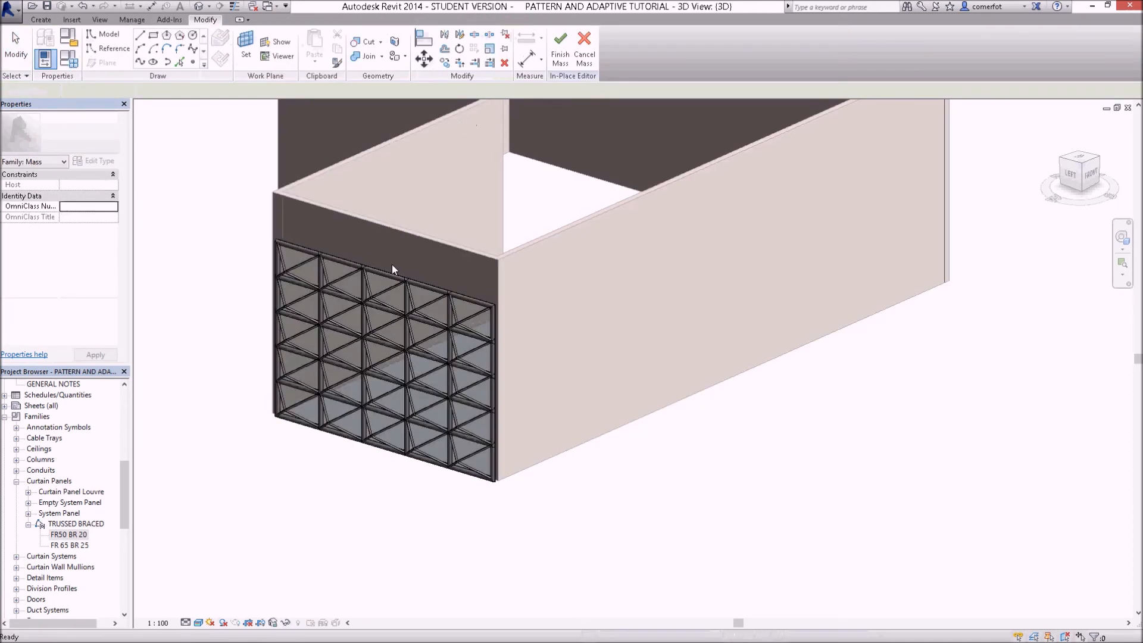
- Assign the TRUSSED BRACED (FR50 BR 20) type to the mass's divided surface and finish the mass
click(358, 441)
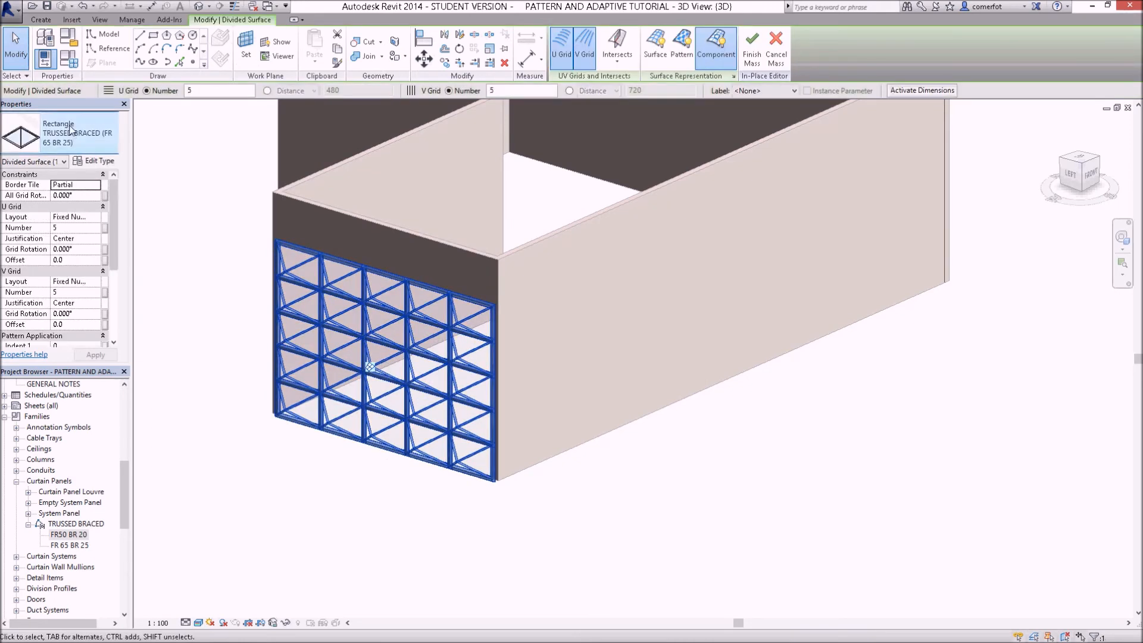
click(70, 128)
scroll(131, 255, up, 1)
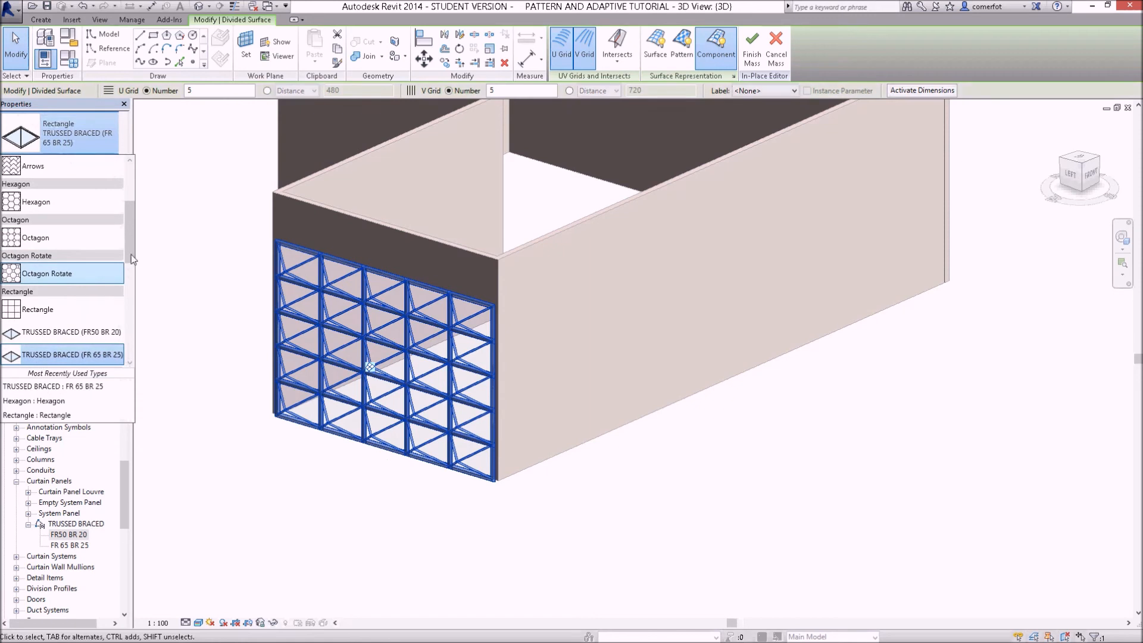
scroll(131, 254, down, 2)
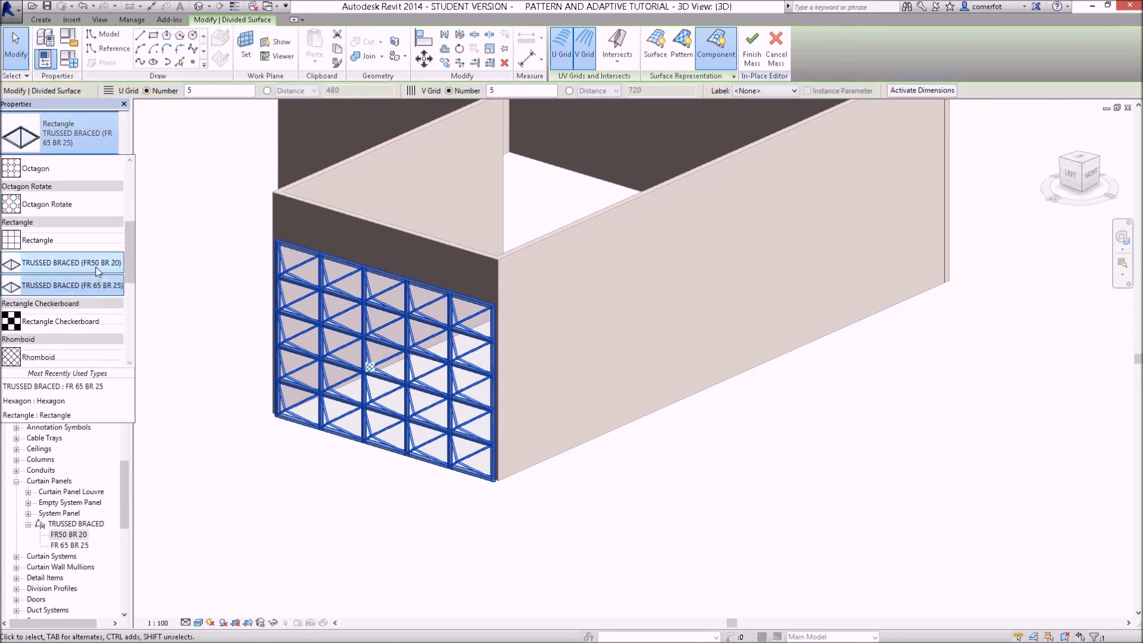
click(88, 263)
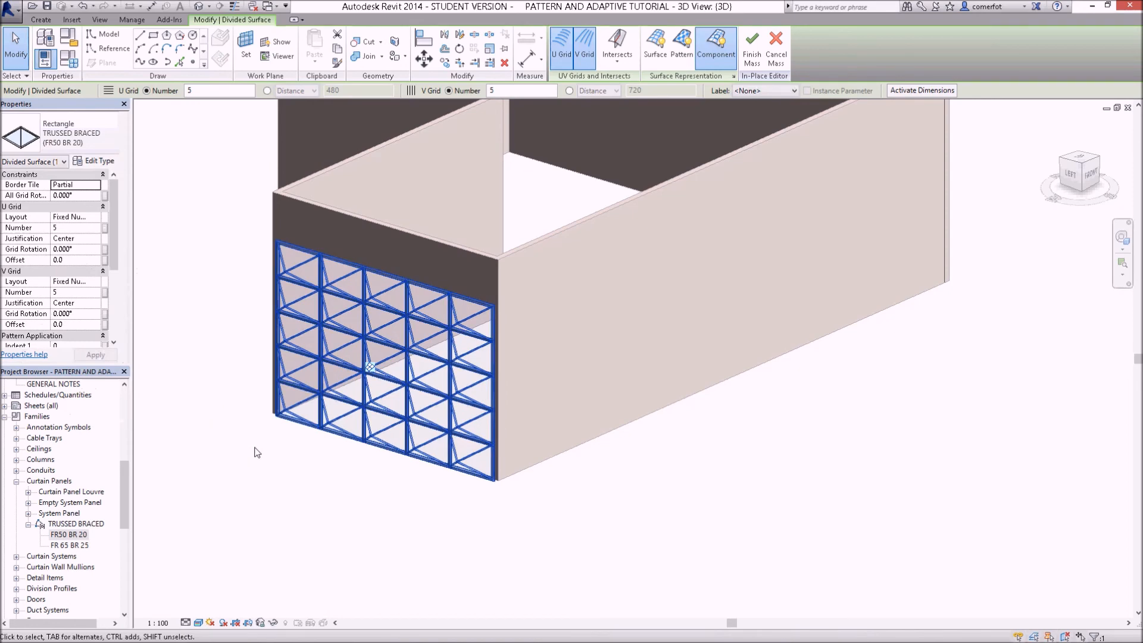
click(318, 457)
click(560, 49)
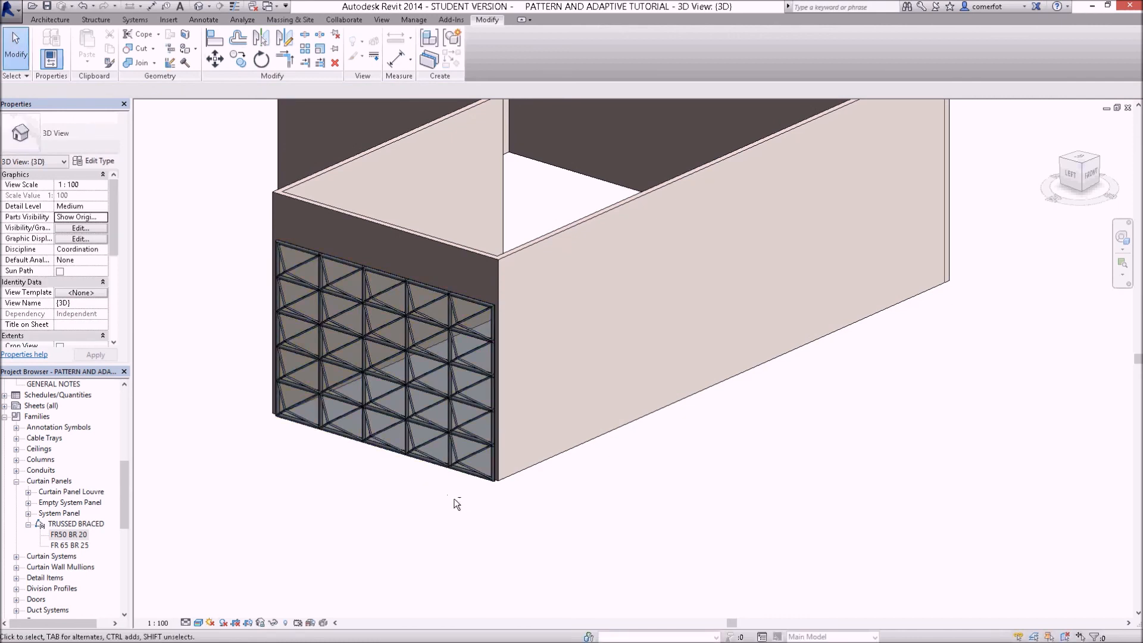
shift+middle_drag(477, 518, 392, 520)
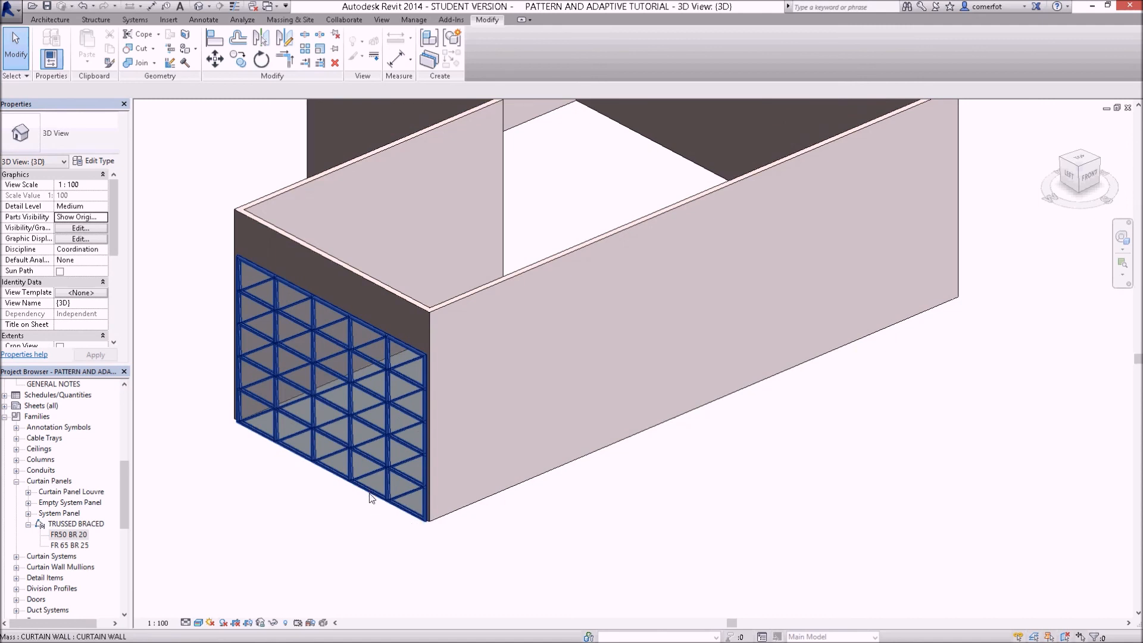
click(370, 496)
click(322, 515)
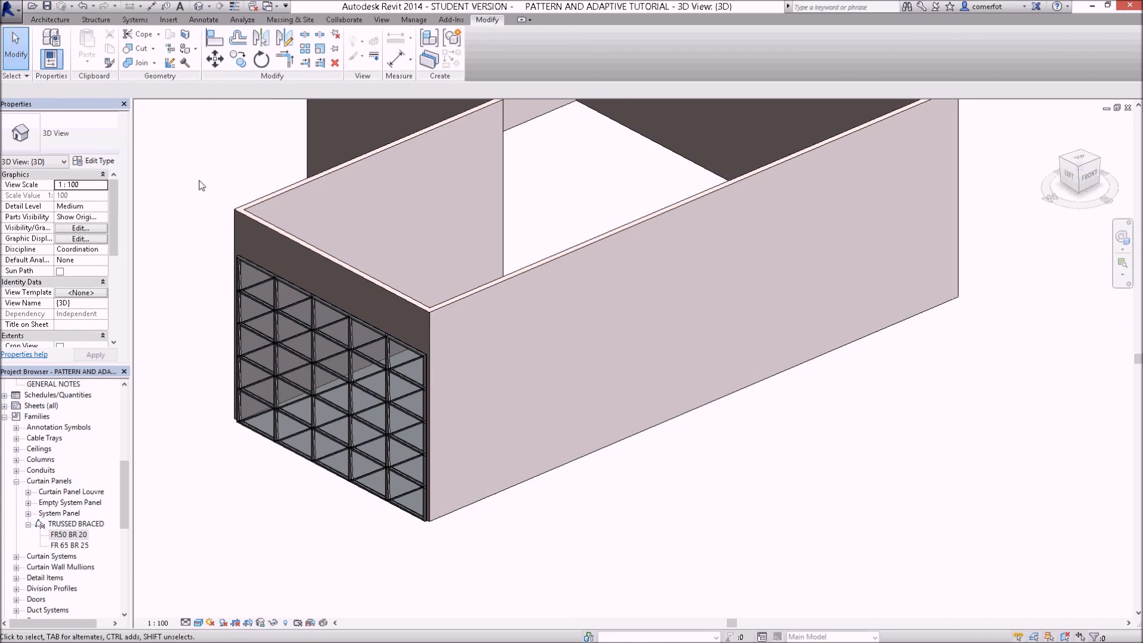
click(290, 20)
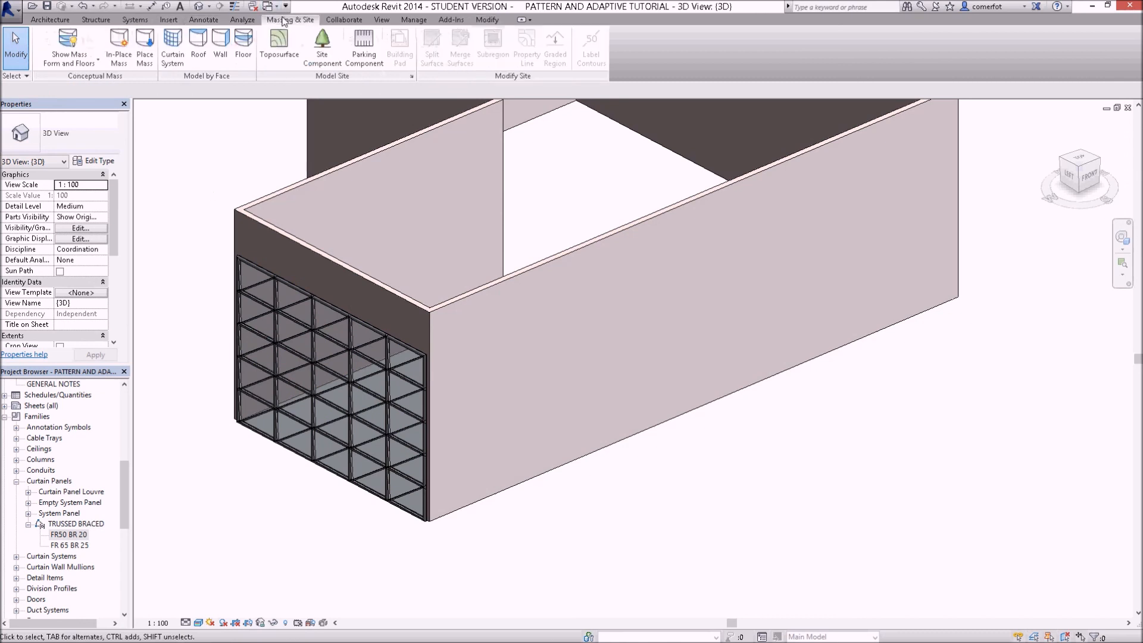